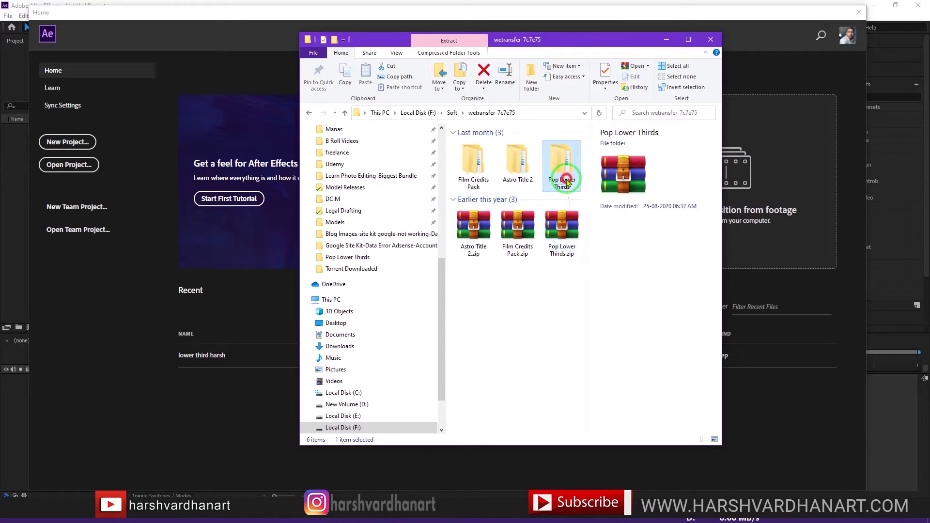
# Open the Pop Lower Thirds folder and look through its 01. Install Pack, 02. Install Extension and 03. Video tutorial subfolders.
pyautogui.doubleClick(473, 222)
pyautogui.click(688, 39)
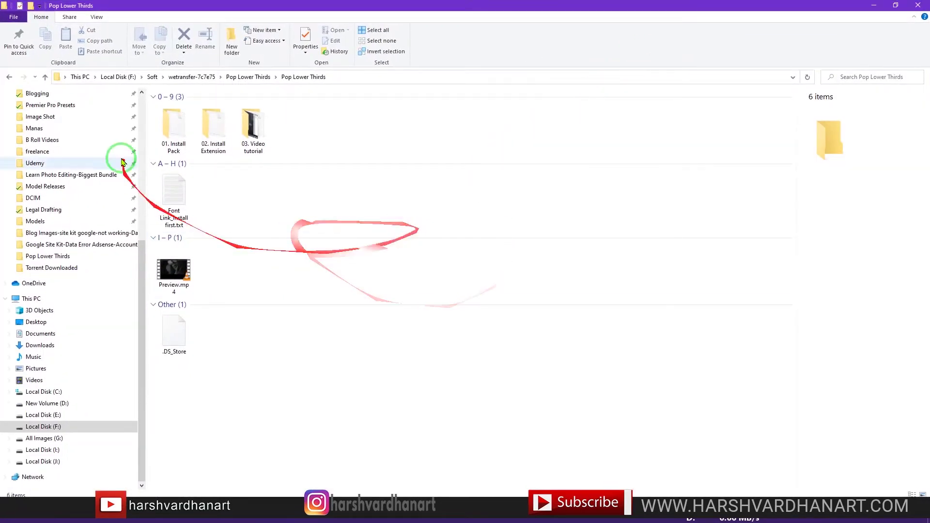
pyautogui.click(174, 135)
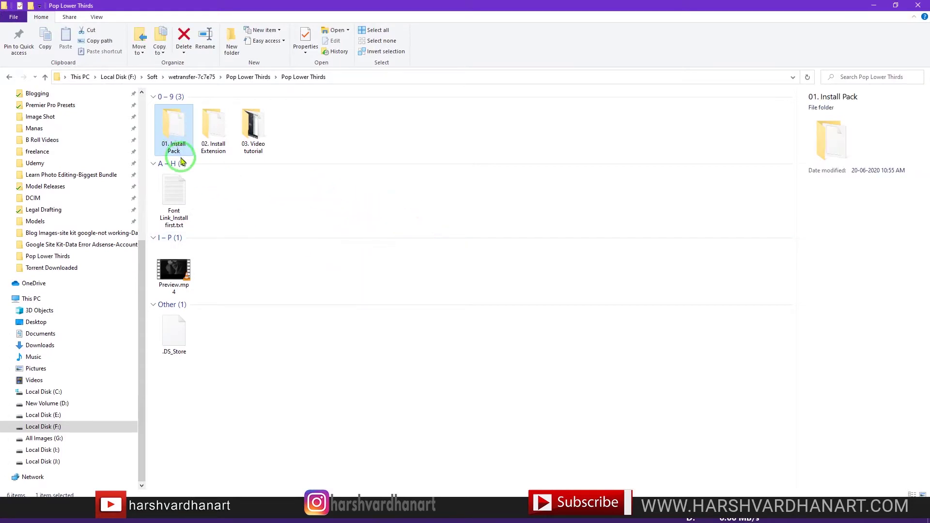
pyautogui.doubleClick(176, 136)
pyautogui.hotkey('alt', 'Left')
pyautogui.doubleClick(213, 129)
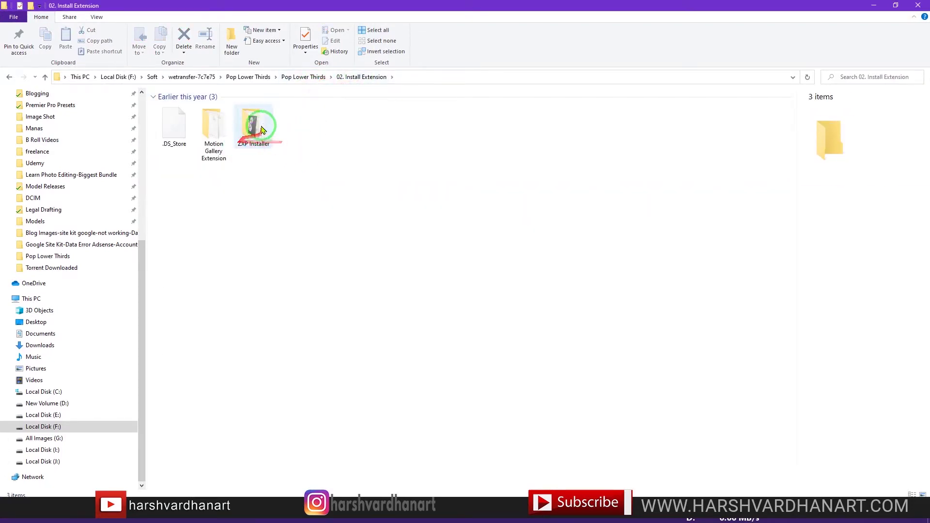
pyautogui.click(303, 78)
pyautogui.click(253, 128)
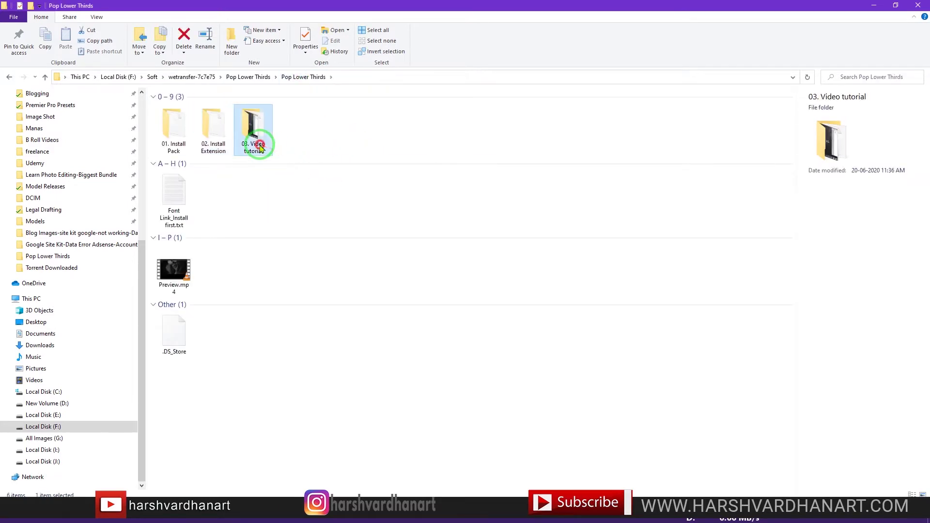
# Read the font download link in Font Link_Install first.txt, close the file, and check the Preview.mp4 file's details.
pyautogui.click(179, 213)
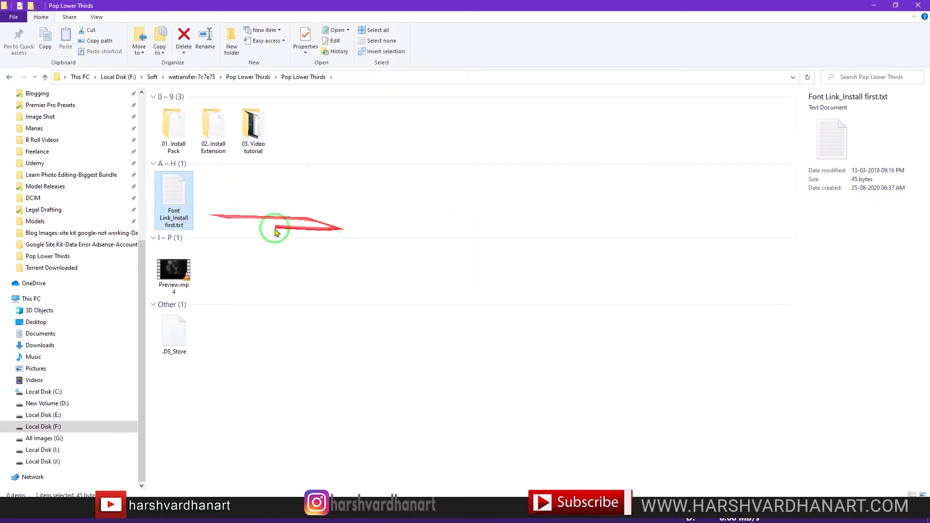
pyautogui.doubleClick(183, 214)
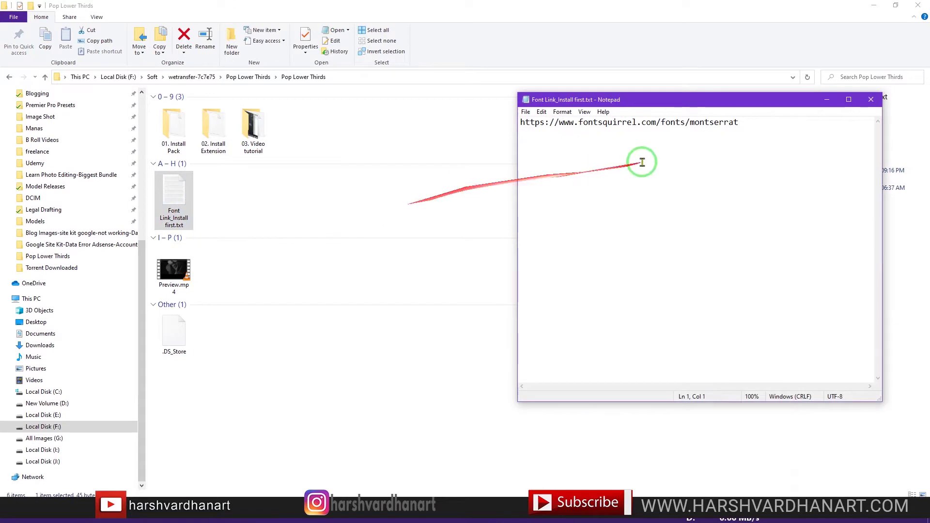
pyautogui.moveTo(750, 122); pyautogui.dragTo(516, 123)
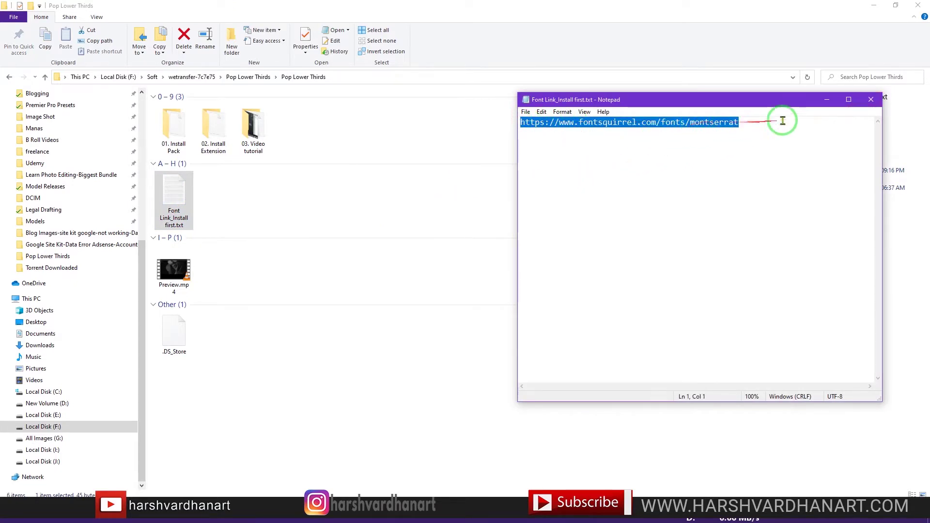
pyautogui.click(870, 101)
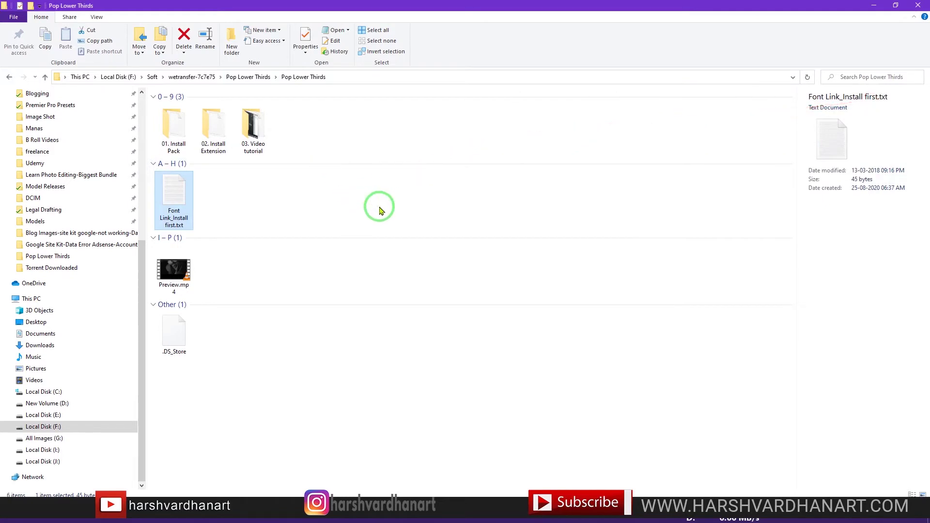
pyautogui.click(174, 269)
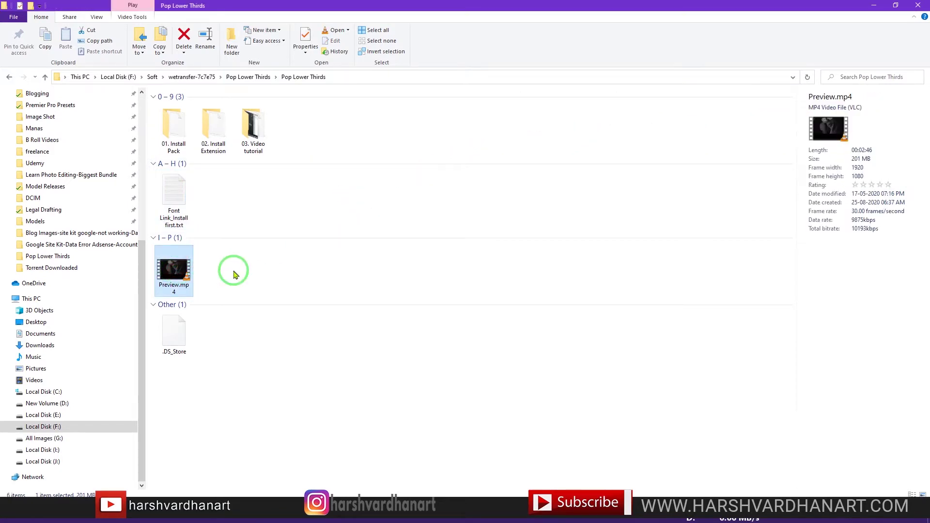
pyautogui.click(323, 265)
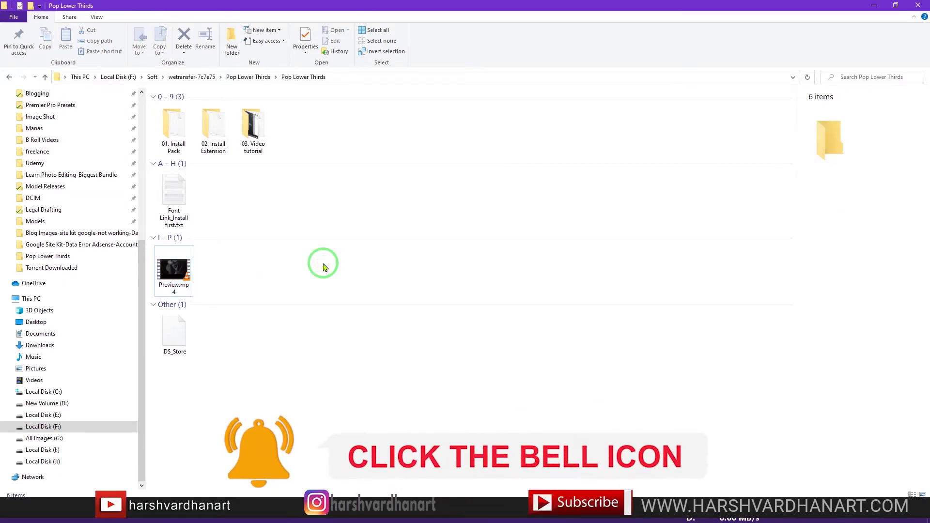
# Launch the aescripts + aeplugins zxp installer (setup).exe from the ZXP Installer folder within 02. Install Extension.
pyautogui.doubleClick(215, 151)
pyautogui.click(259, 139)
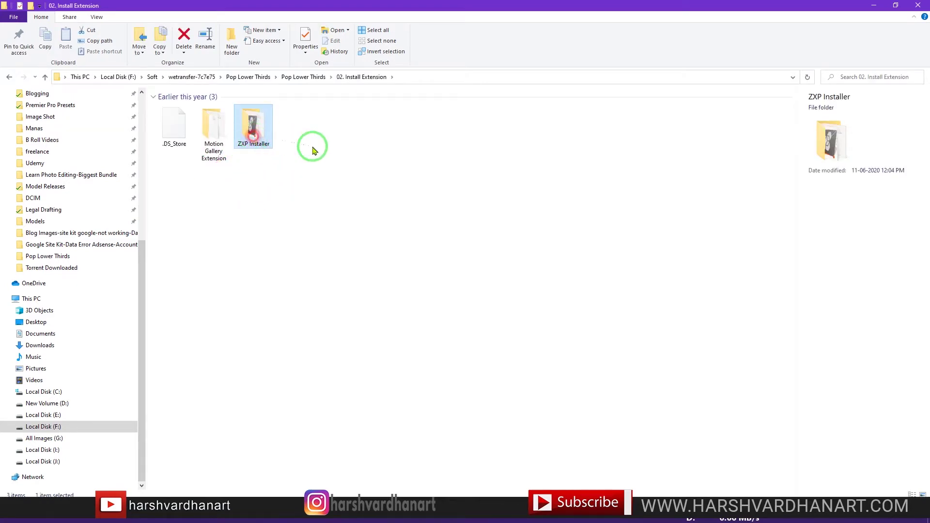
pyautogui.doubleClick(254, 135)
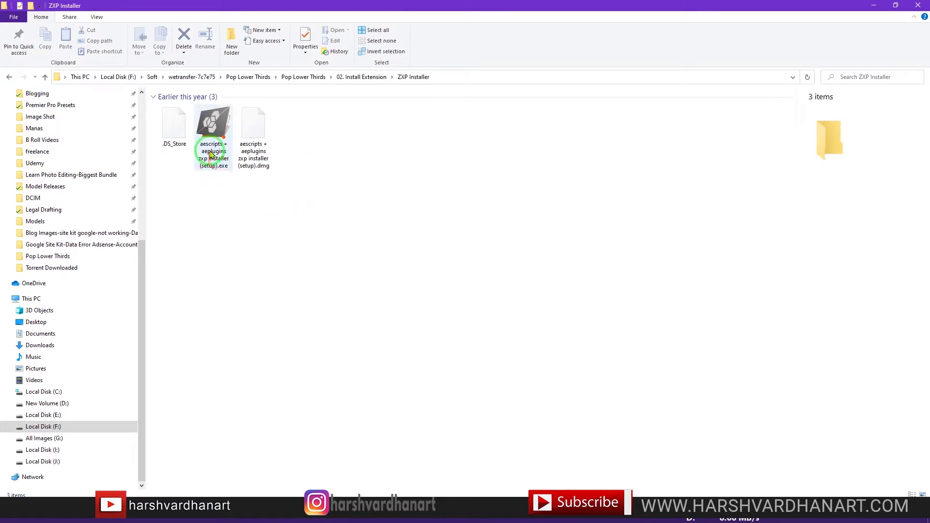
pyautogui.click(211, 155)
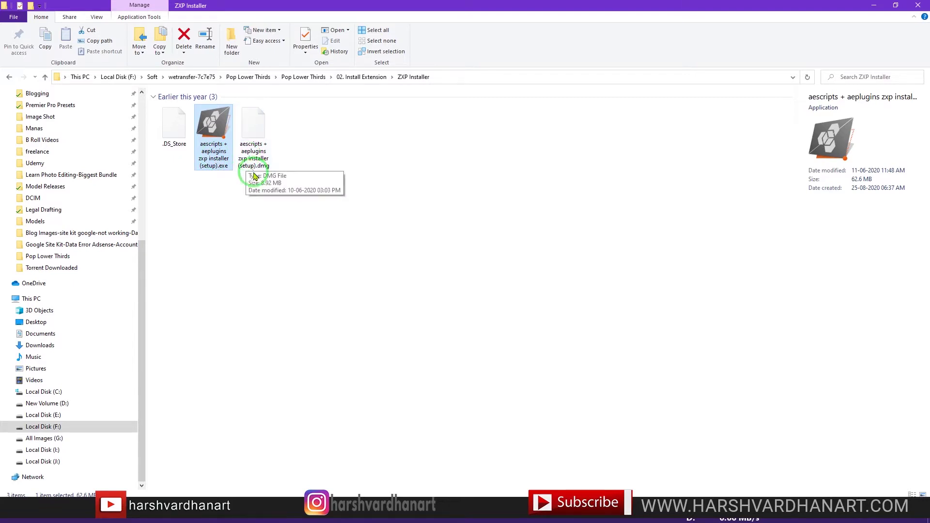
pyautogui.click(227, 210)
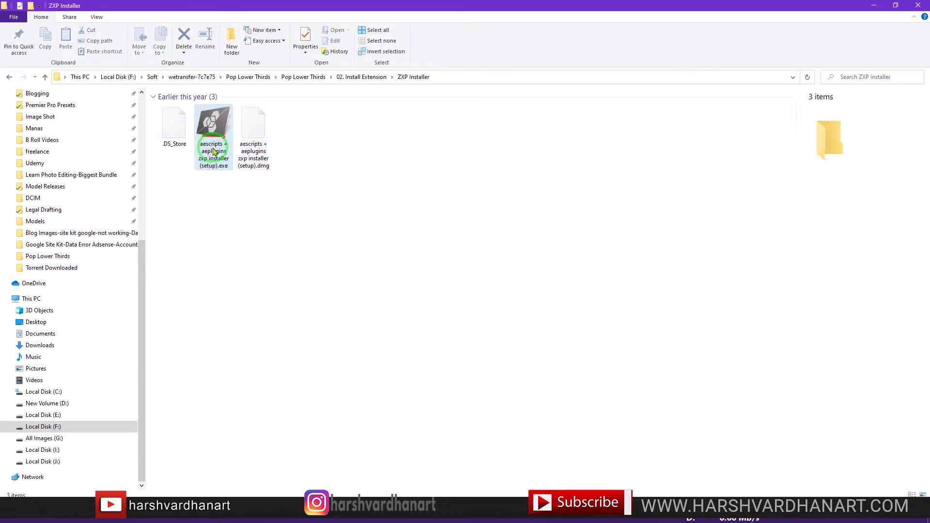
pyautogui.doubleClick(213, 152)
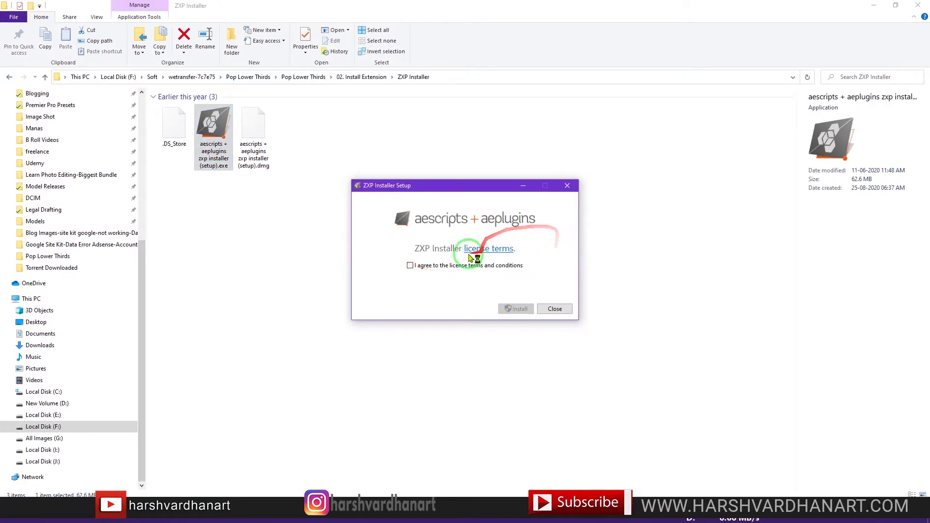
# Accept the license terms, install ZXP Installer and close its setup window.
pyautogui.click(411, 265)
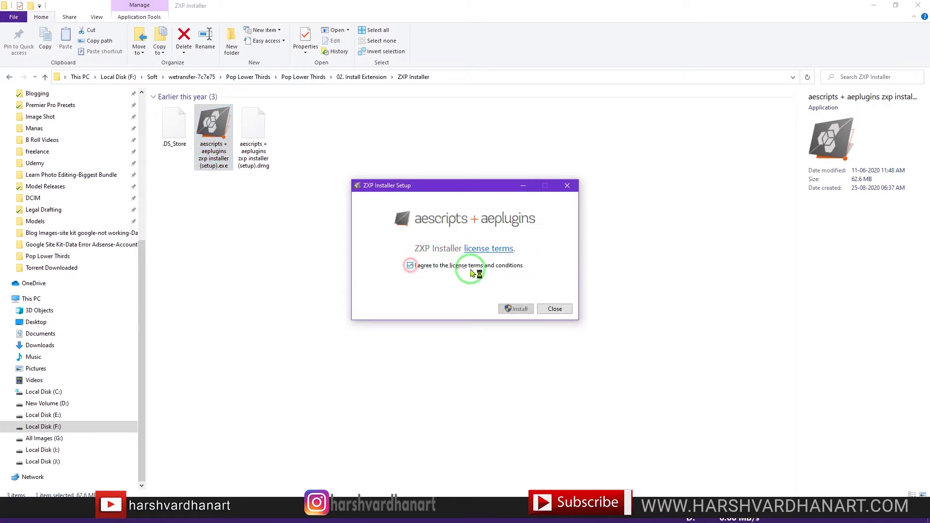
pyautogui.click(518, 310)
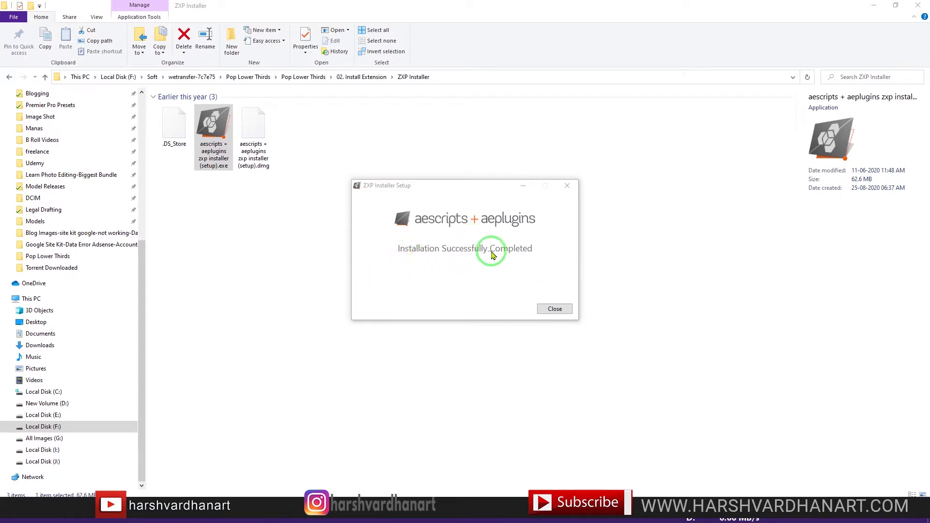
pyautogui.click(554, 309)
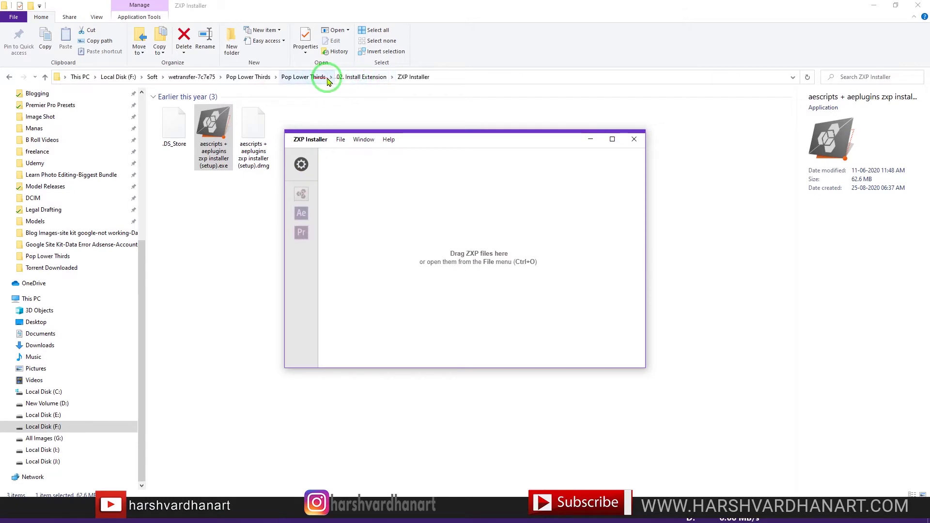
# Open the Motion Gallery Extension folder within 02. Install Extension and try to load MotionGallery.zxp into ZXP Installer.
pyautogui.click(349, 78)
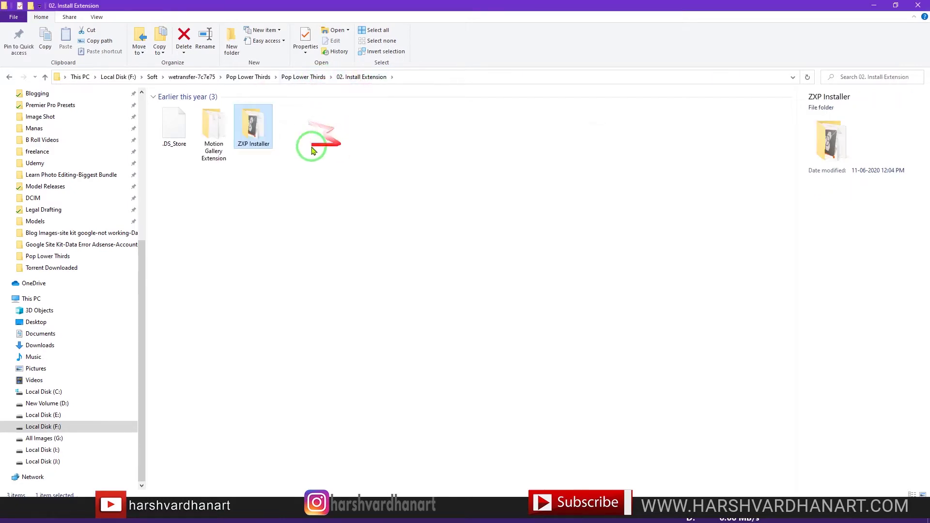
pyautogui.doubleClick(218, 135)
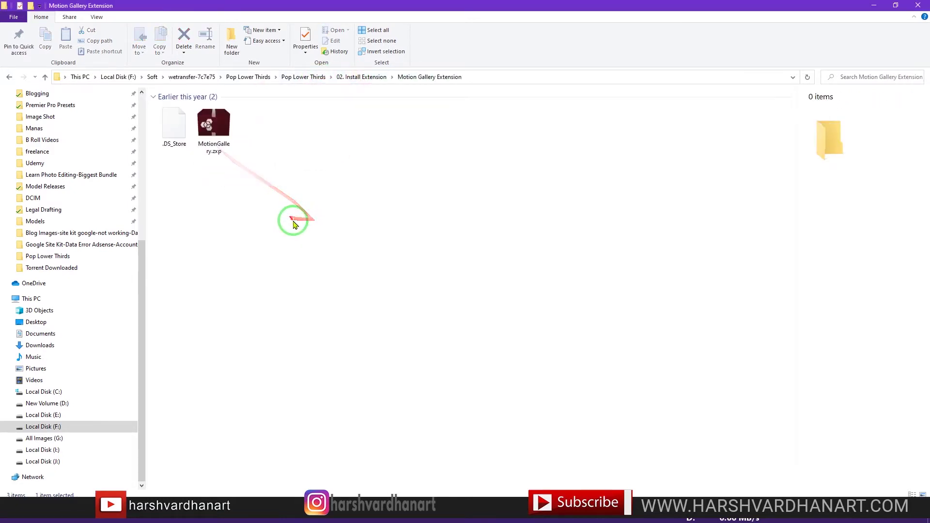
pyautogui.doubleClick(213, 125)
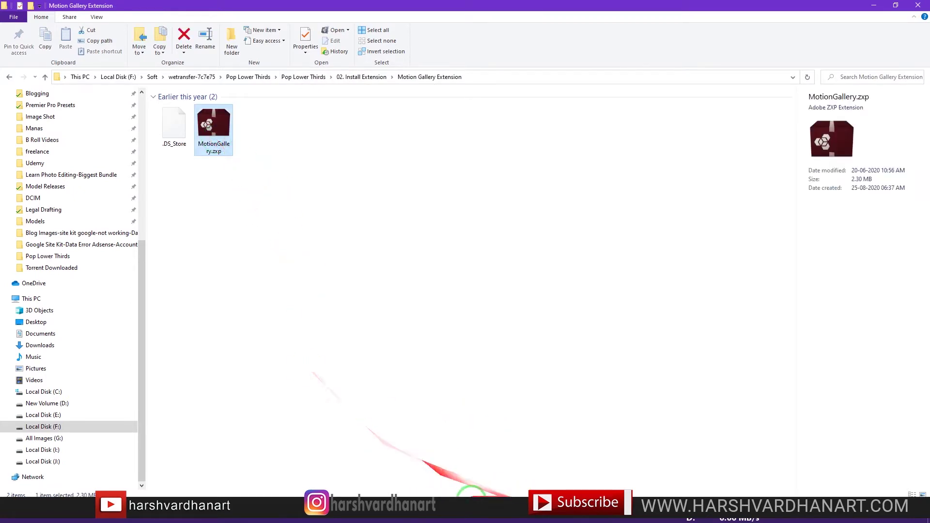
pyautogui.moveTo(209, 126); pyautogui.dragTo(306, 172)
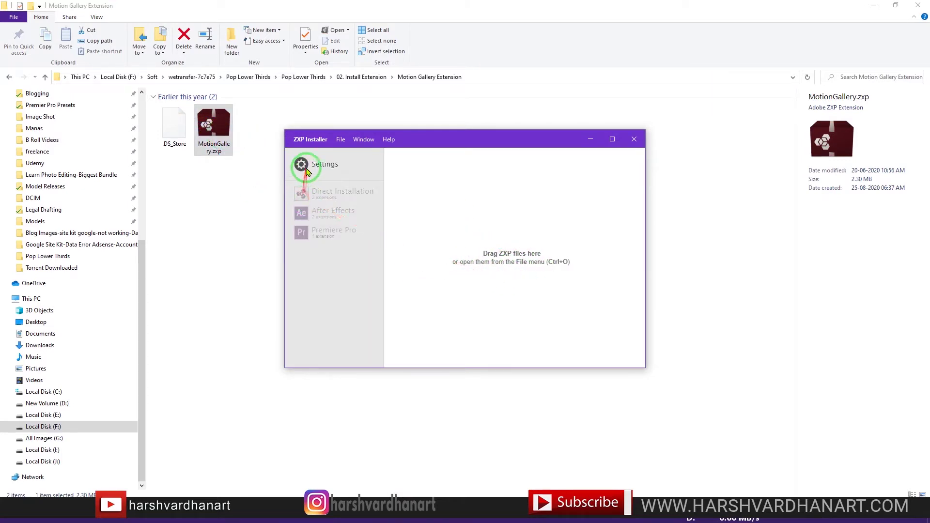
# Copy the path of the Motion Gallery Extension folder and switch back to ZXP Installer.
pyautogui.click(341, 140)
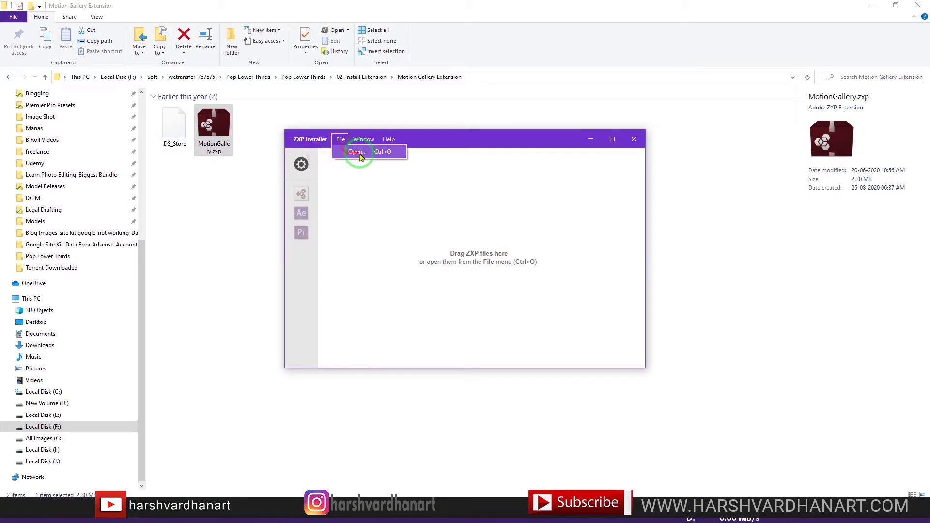
pyautogui.click(443, 77)
pyautogui.hotkey('ctrl', 'c')
pyautogui.rightClick(199, 78)
pyautogui.click(278, 113)
pyautogui.click(382, 513)
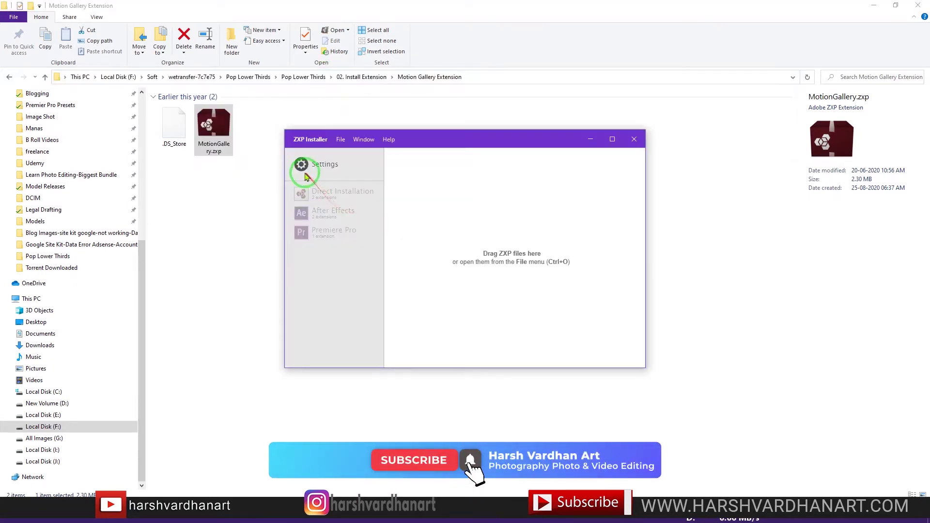
# Bring up ZXP Installer's file-opening dialog and go to the Motion Gallery Extension folder using the copied path.
pyautogui.click(323, 139)
pyautogui.click(343, 152)
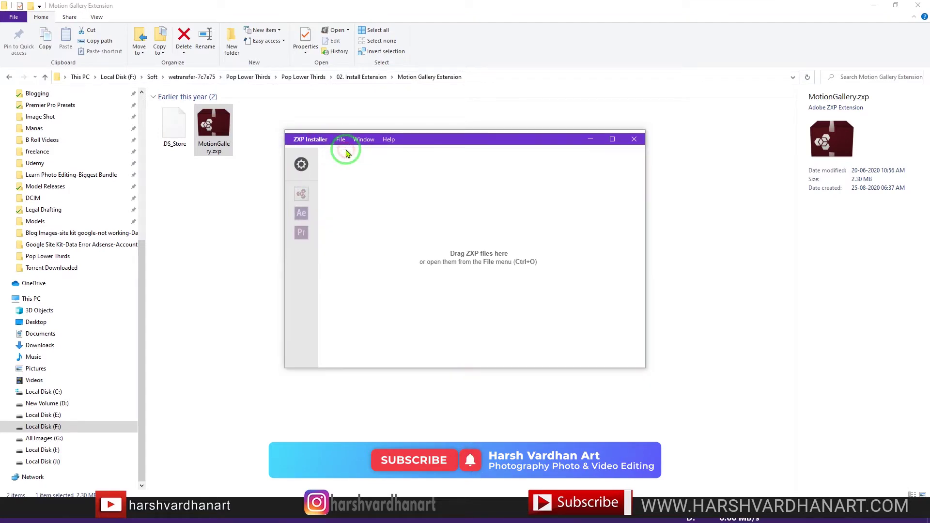
pyautogui.click(439, 158)
pyautogui.rightClick(438, 159)
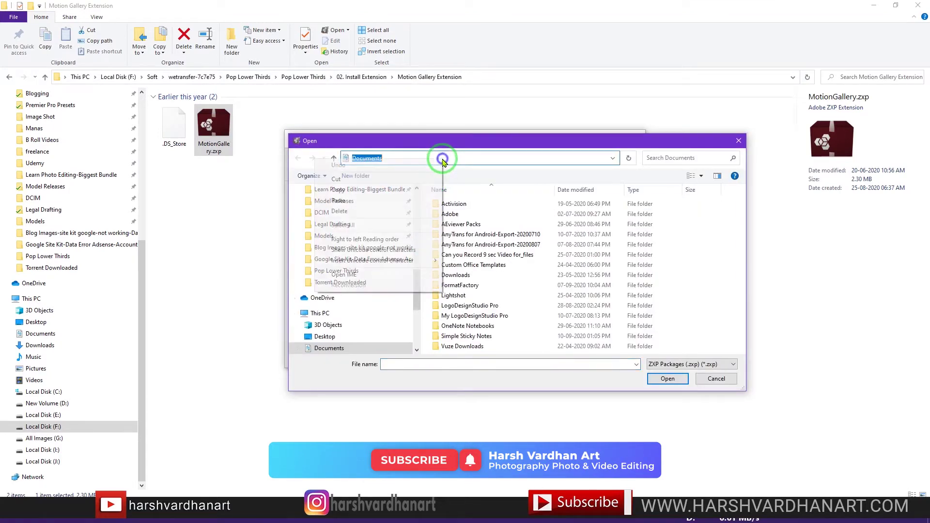
pyautogui.click(395, 200)
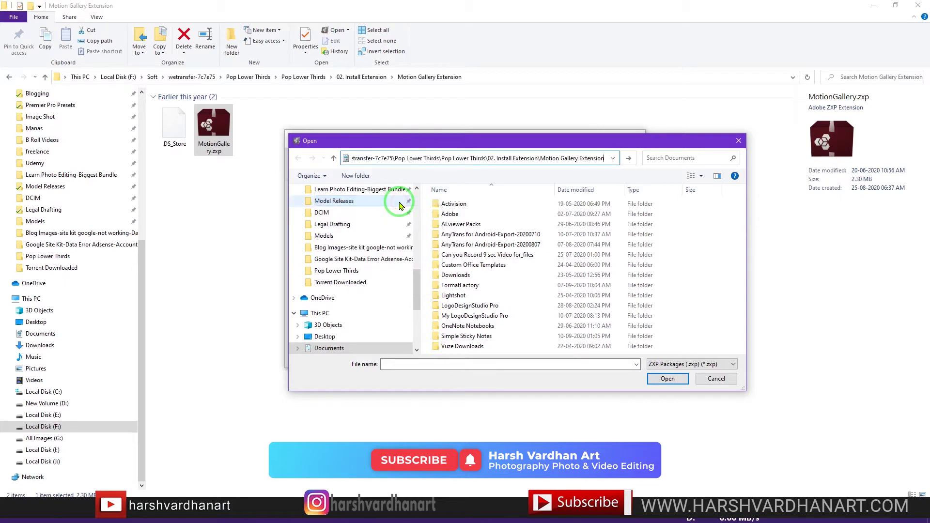
pyautogui.press('Return')
# Load MotionGallery.zxp, confirm installing the MotionGallery extension for After Effects, and close ZXP Installer.
pyautogui.doubleClick(449, 222)
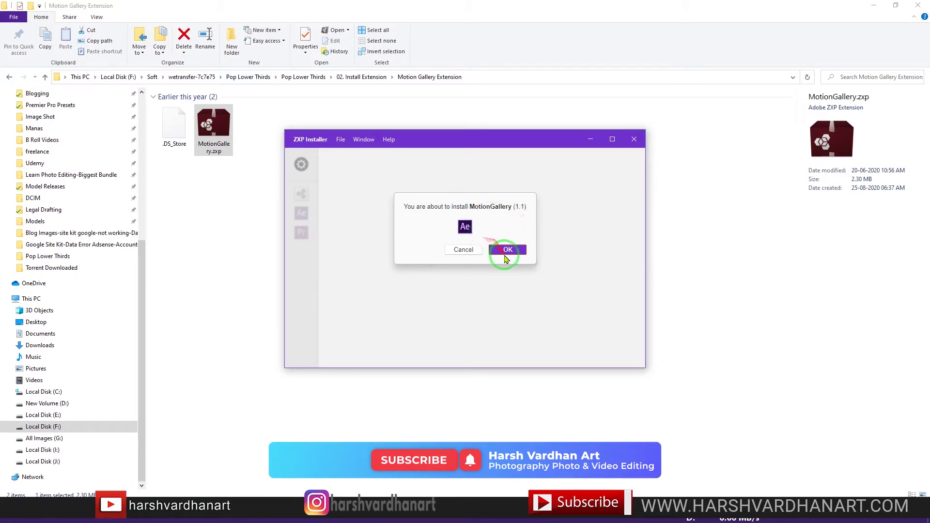
pyautogui.click(507, 250)
pyautogui.moveTo(441, 511)
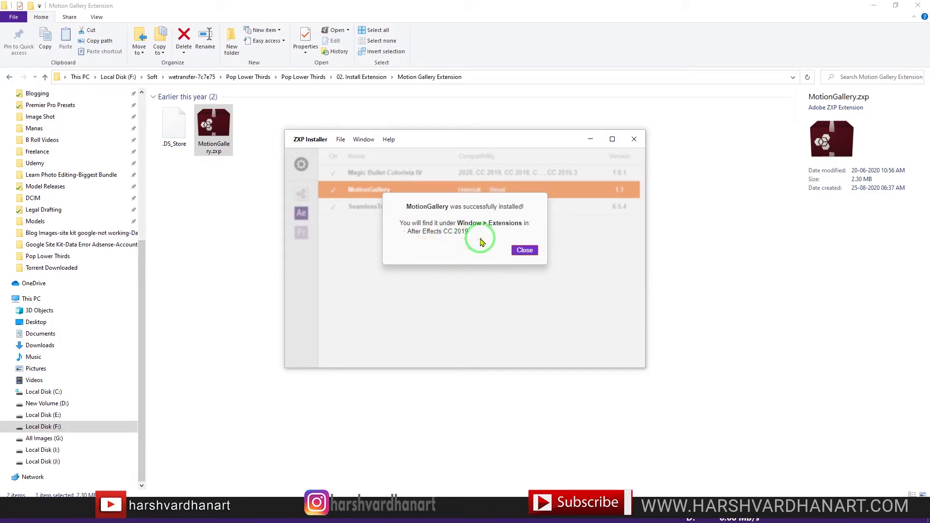
pyautogui.click(525, 250)
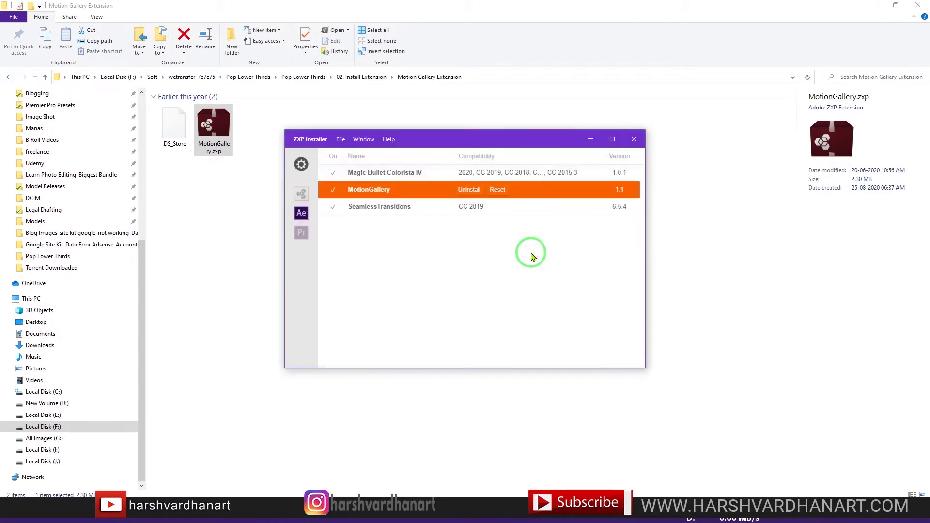
pyautogui.click(636, 140)
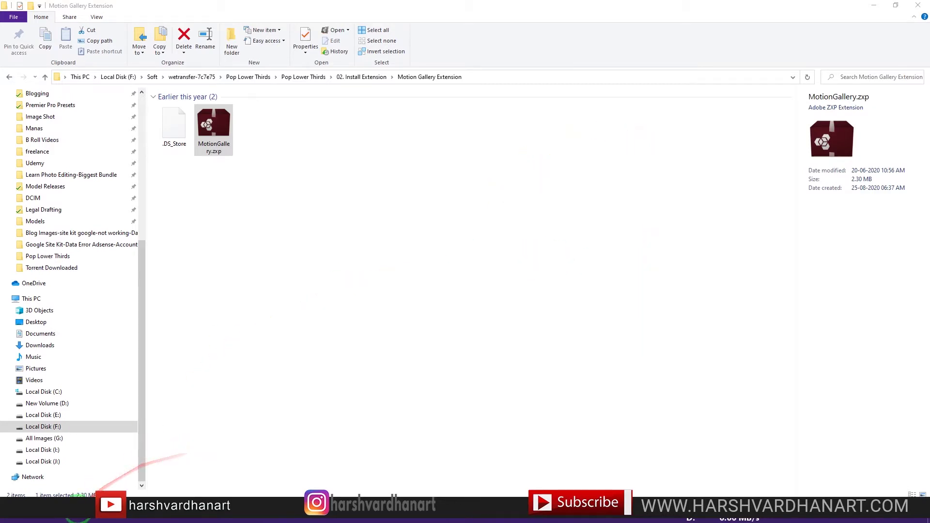
# Launch Adobe After Effects 2019 with a new project and enlarge the Timeline panel's height.
pyautogui.click(11, 520)
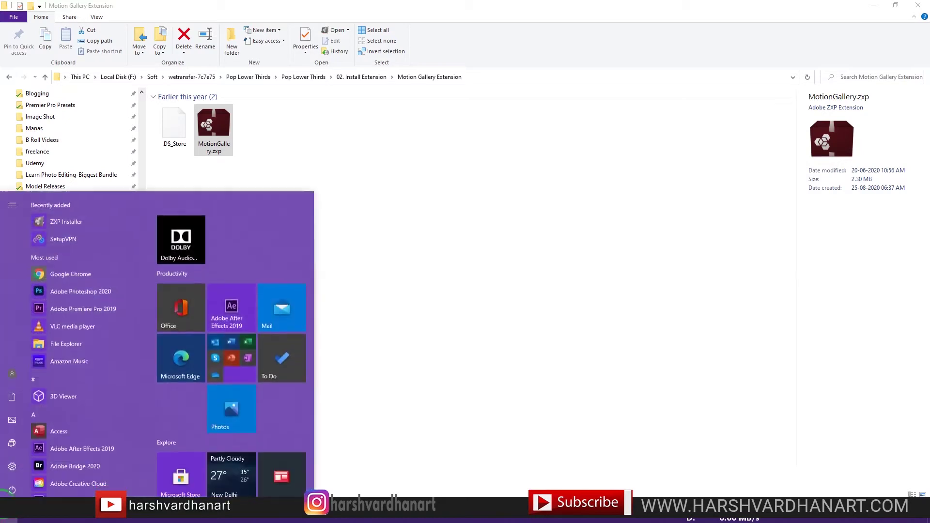
pyautogui.click(84, 455)
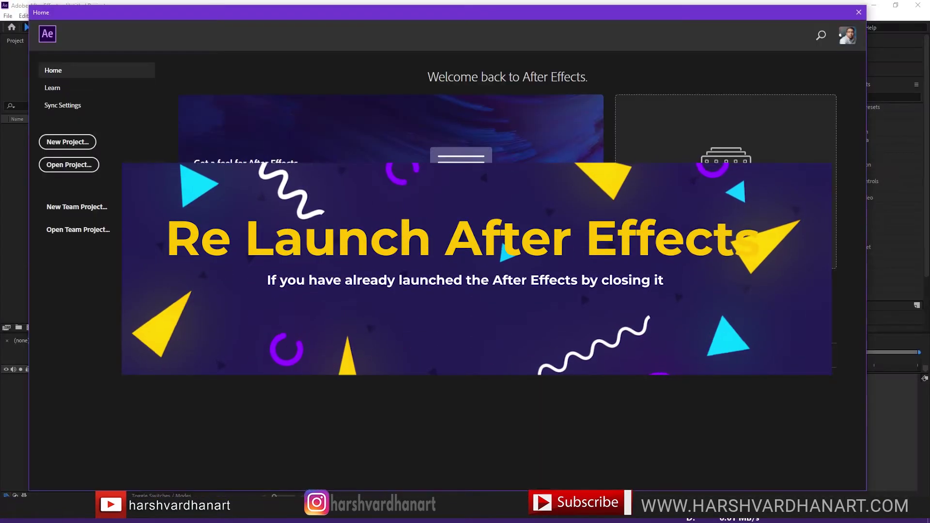
pyautogui.click(65, 142)
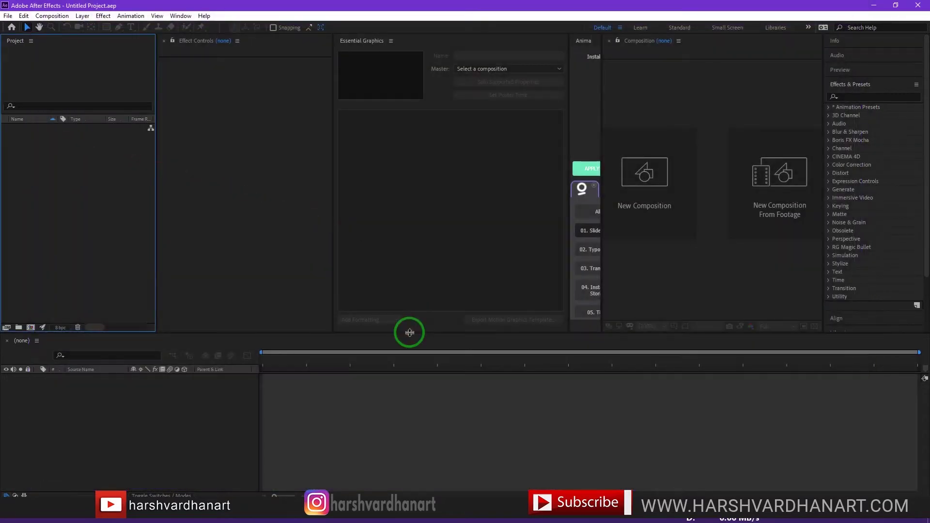
pyautogui.click(407, 293)
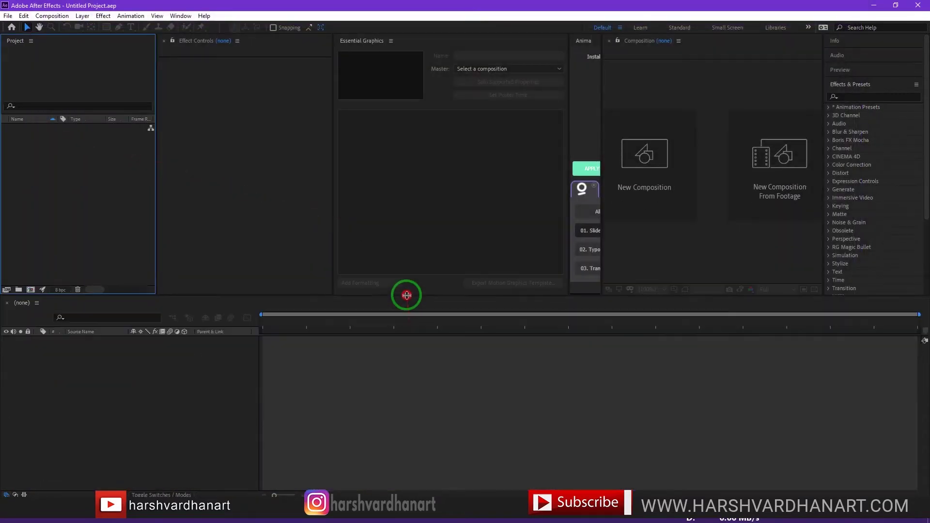
# Open the Motion Gallery extension and move its floating window clear of the Project panel.
pyautogui.click(180, 16)
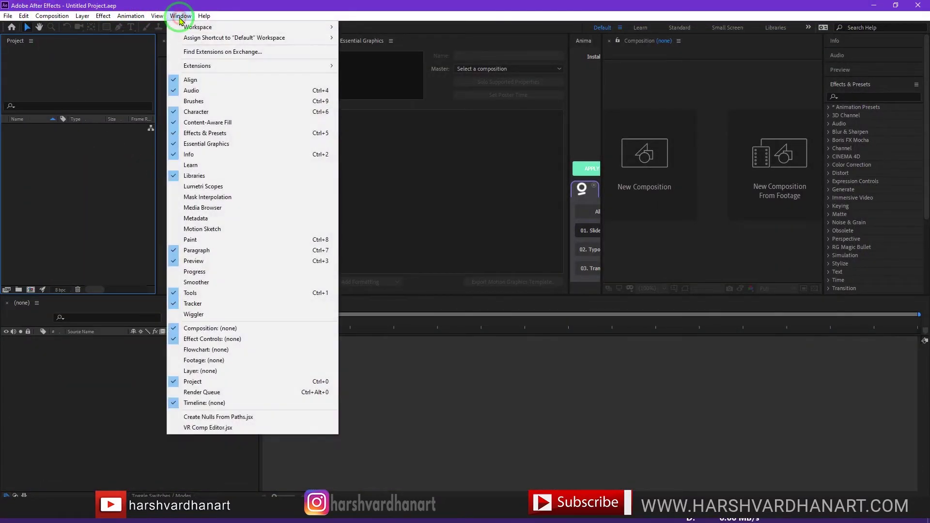
pyautogui.click(221, 68)
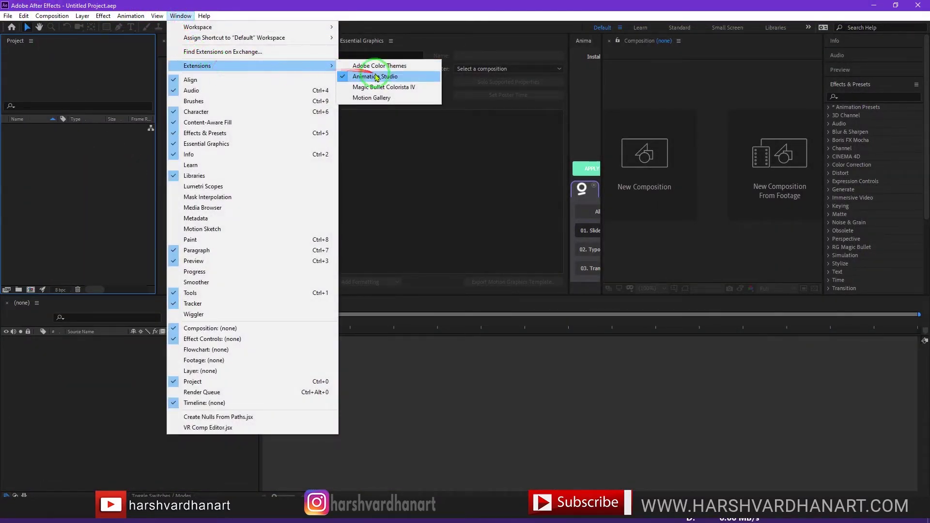
pyautogui.click(372, 97)
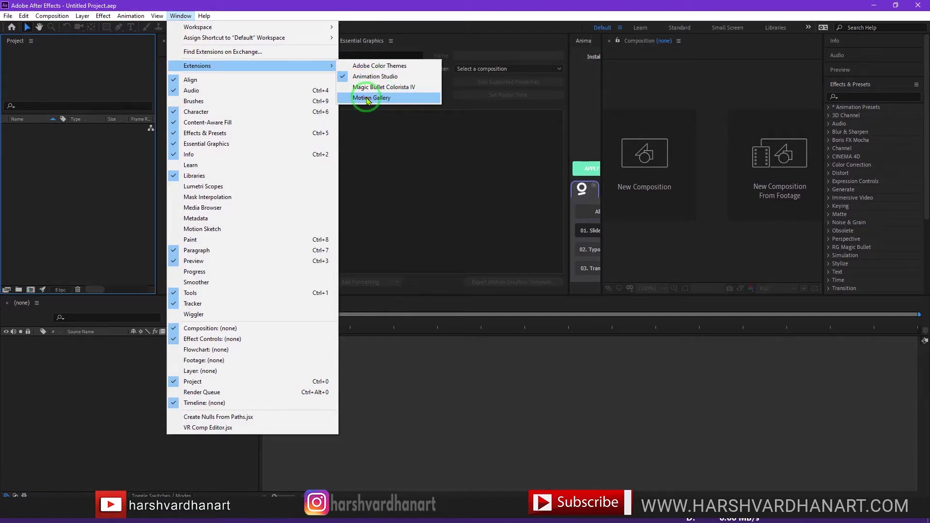
pyautogui.click(368, 98)
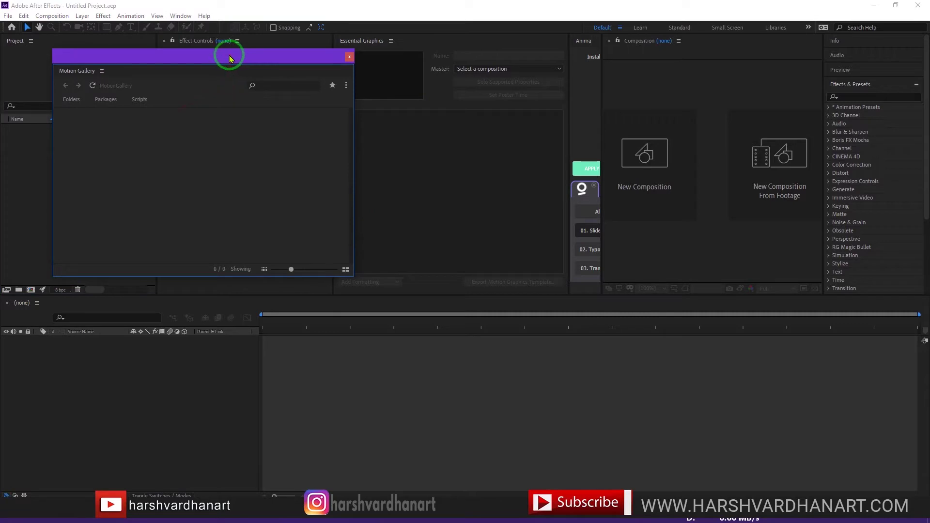
pyautogui.moveTo(230, 58); pyautogui.dragTo(308, 65)
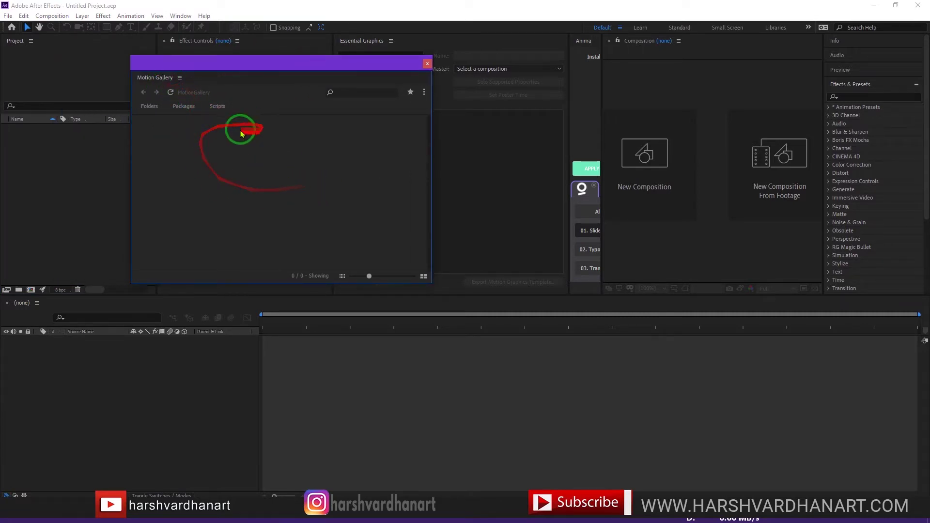
# Look through the Folders, Packages and Scripts sections of Motion Gallery.
pyautogui.click(151, 106)
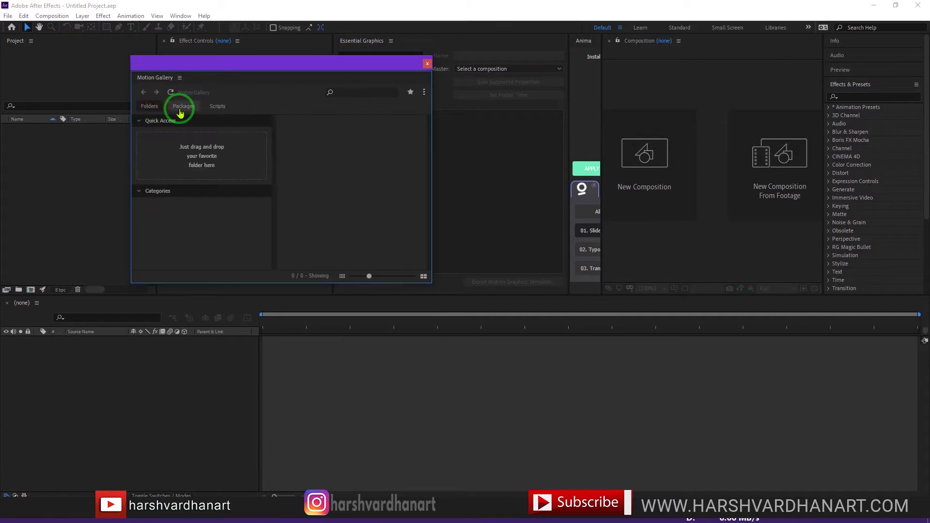
pyautogui.click(180, 111)
pyautogui.click(218, 109)
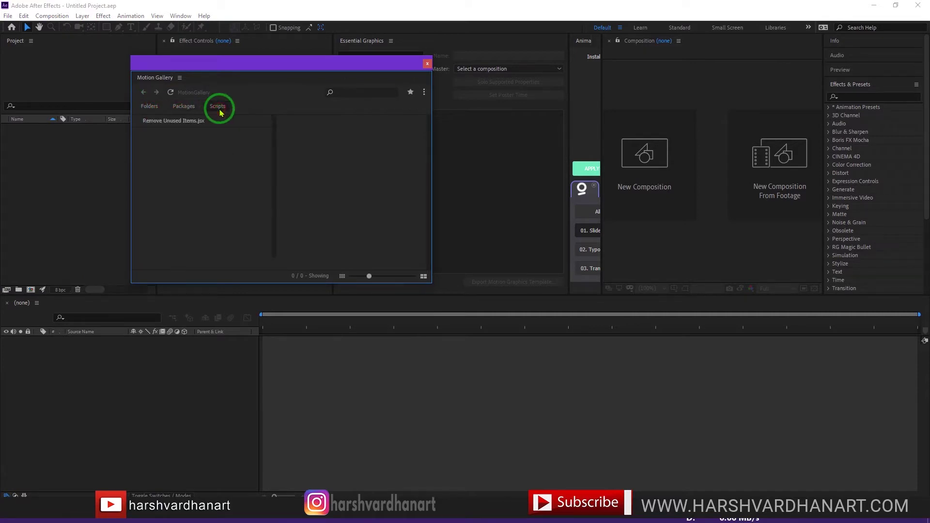
# Install the Pop Lower Thirds package in Motion Gallery from the archive in the 01. Install Pack folder.
pyautogui.click(191, 106)
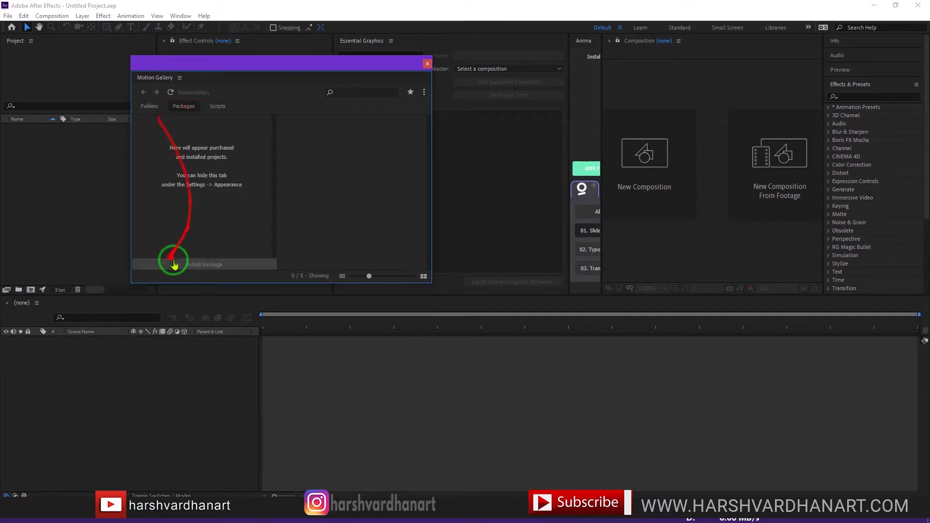
pyautogui.click(203, 266)
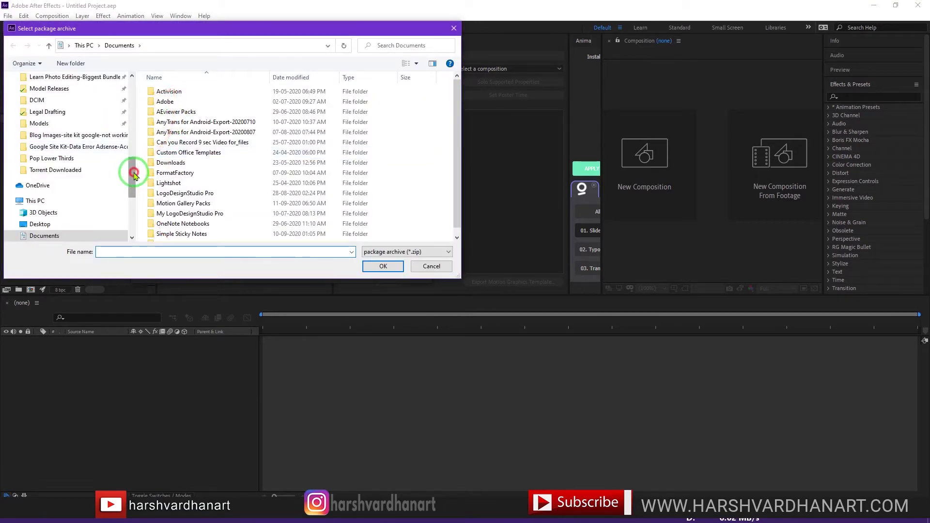
pyautogui.moveTo(134, 176); pyautogui.dragTo(133, 166)
pyautogui.click(51, 193)
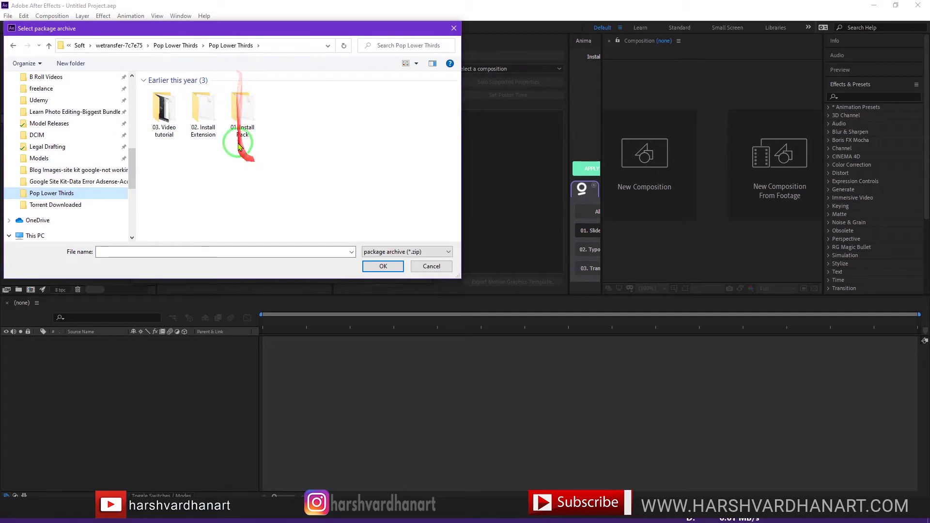
pyautogui.doubleClick(242, 108)
pyautogui.doubleClick(167, 115)
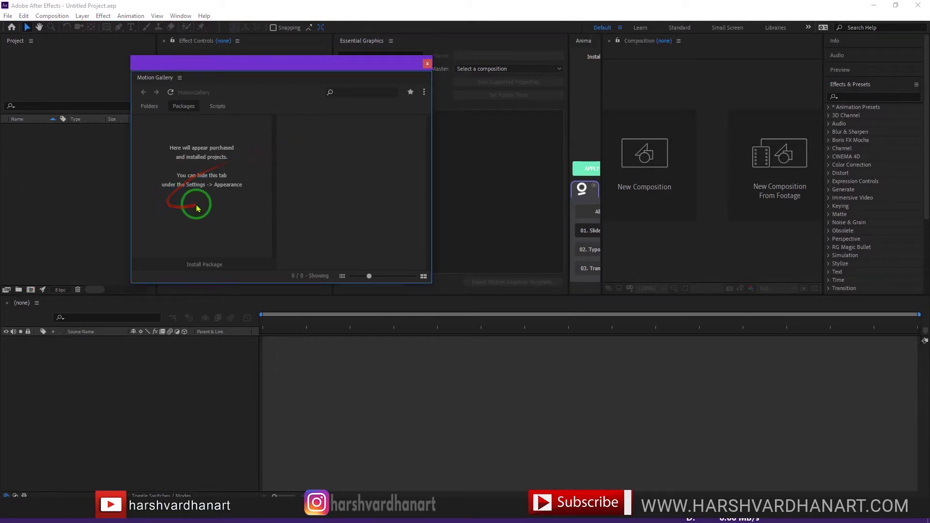
# Show the Pop Lower Thirds package contents, slightly enlarge the Motion Gallery window and reduce the thumbnails to two columns.
pyautogui.click(167, 125)
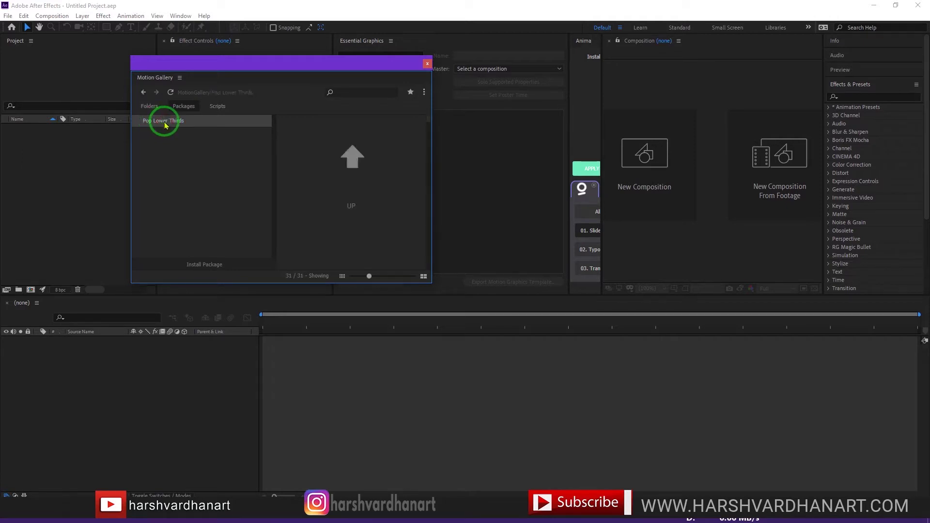
pyautogui.scroll(-10, 395, 189)
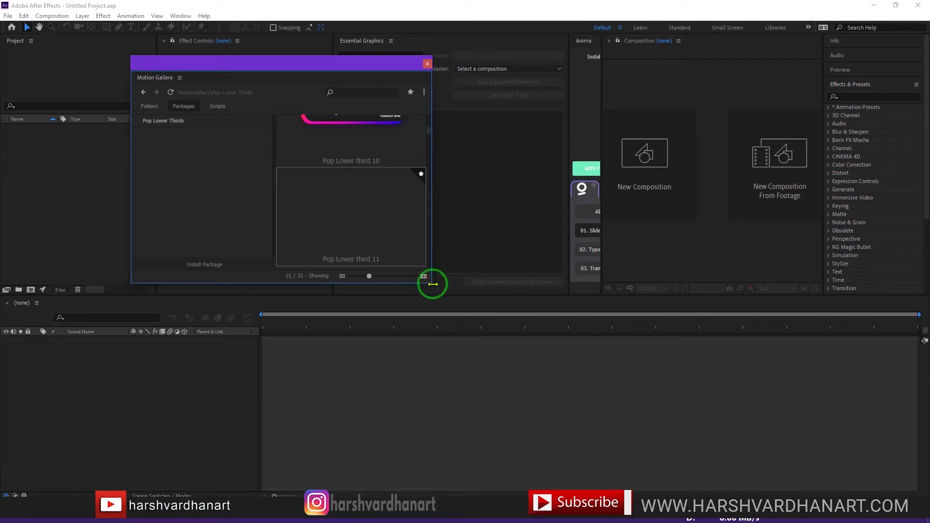
pyautogui.moveTo(433, 284); pyautogui.dragTo(452, 304)
pyautogui.moveTo(390, 298); pyautogui.dragTo(380, 289)
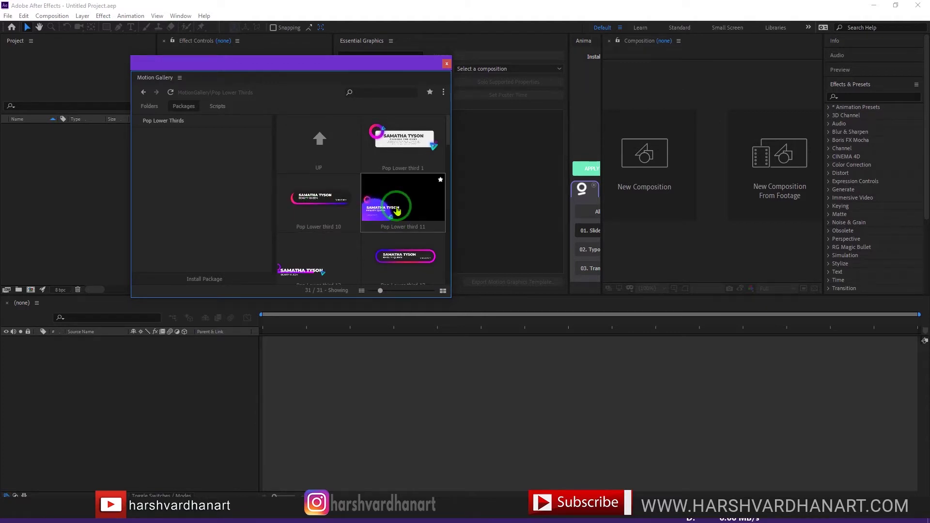
# Browse the lower third templates in the Pop Lower Thirds package and preview their animations.
pyautogui.scroll(-2, 397, 209)
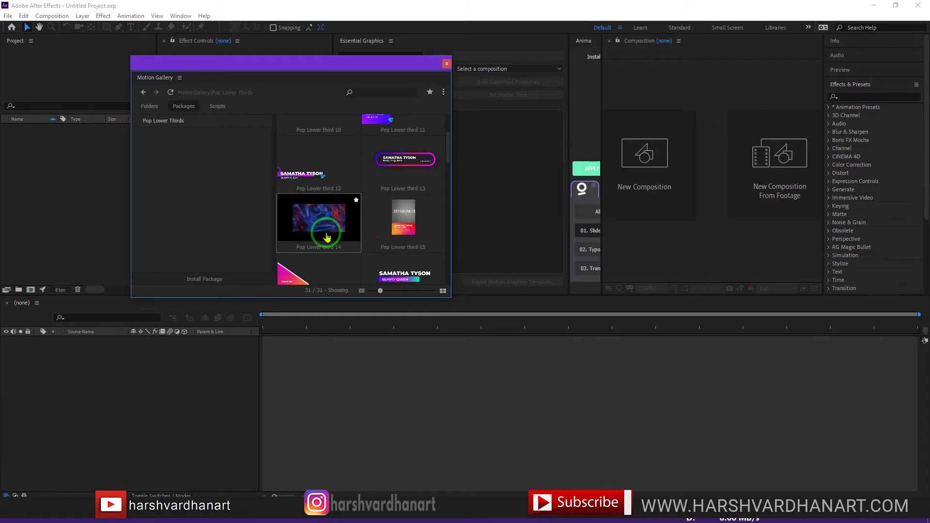
pyautogui.scroll(-1, 322, 233)
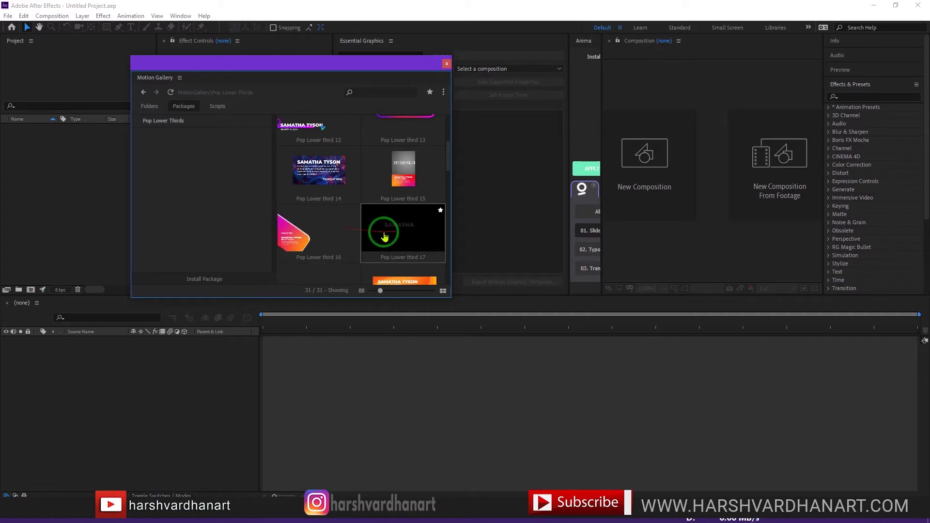
pyautogui.scroll(-1, 385, 237)
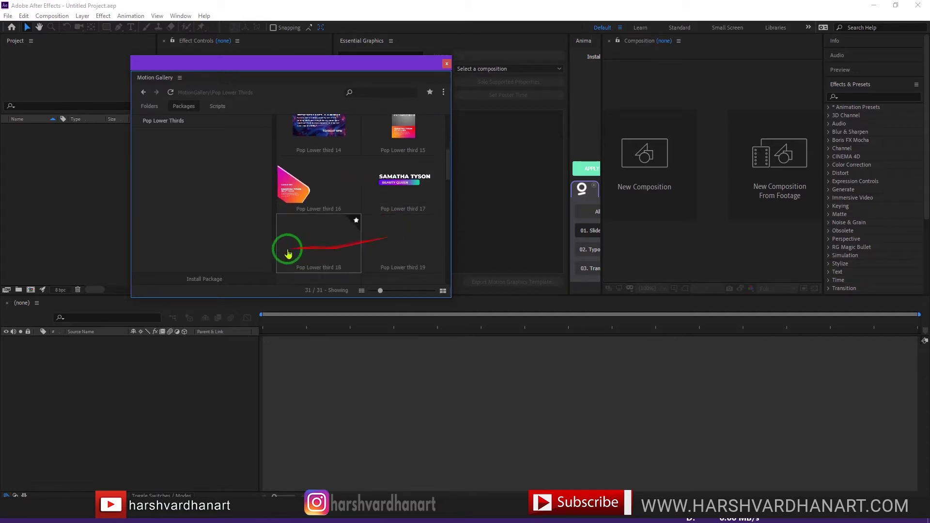
pyautogui.scroll(-4, 406, 240)
pyautogui.scroll(-2, 310, 252)
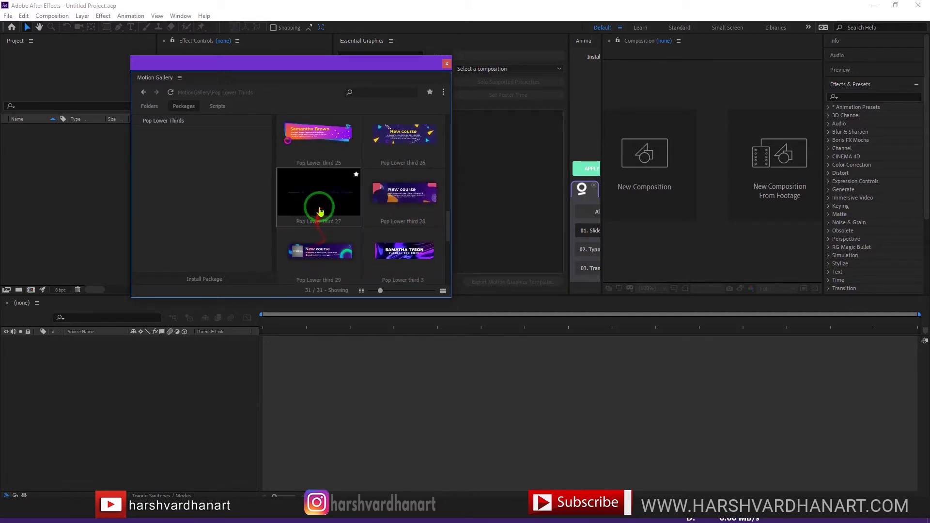
pyautogui.scroll(-1, 400, 260)
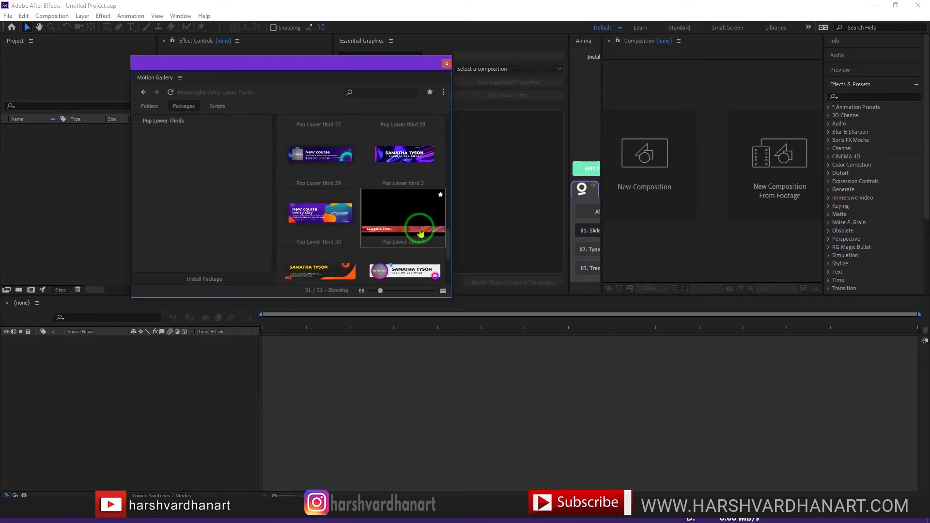
# Enlarge and reposition the Motion Gallery window, and preview the Pop Lower third 1 and Pop Lower third 10 templates.
pyautogui.moveTo(387, 291); pyautogui.dragTo(706, 444)
pyautogui.moveTo(439, 69); pyautogui.dragTo(423, 27)
pyautogui.scroll(15, 515, 243)
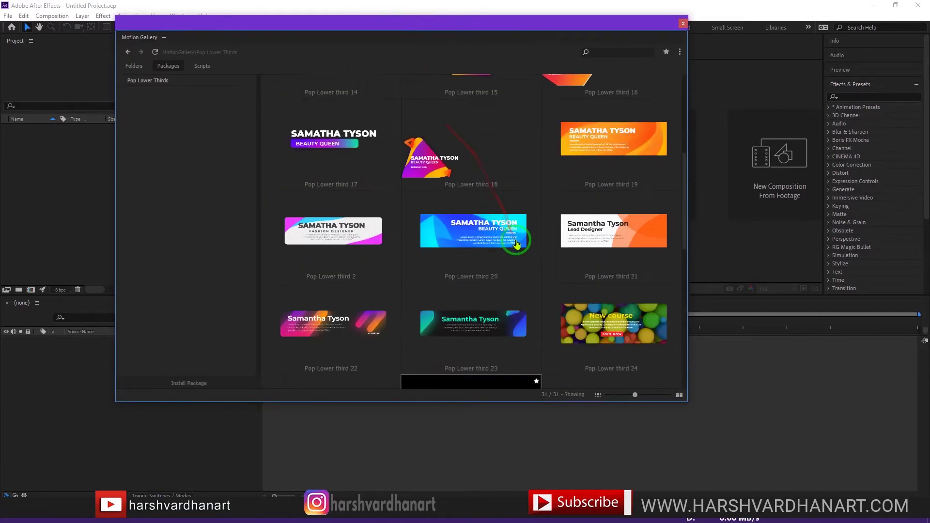
pyautogui.moveTo(477, 129)
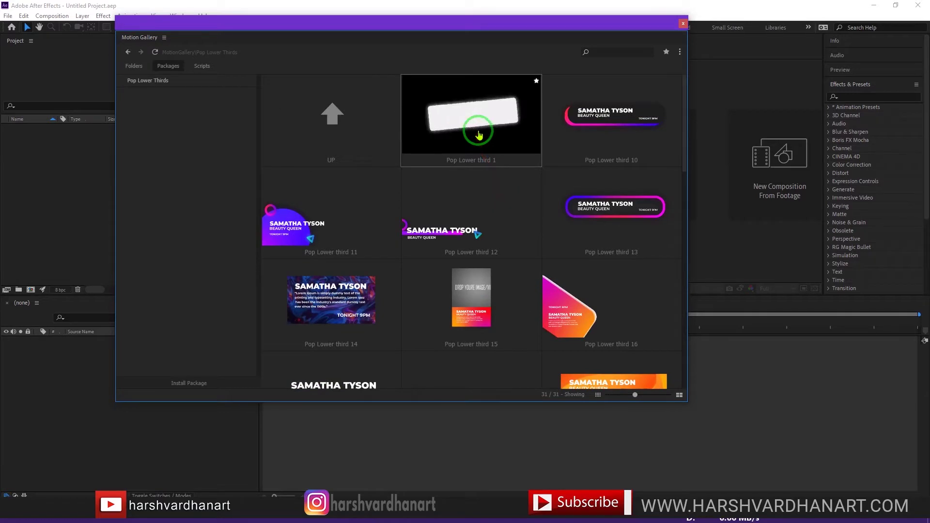
pyautogui.moveTo(632, 131)
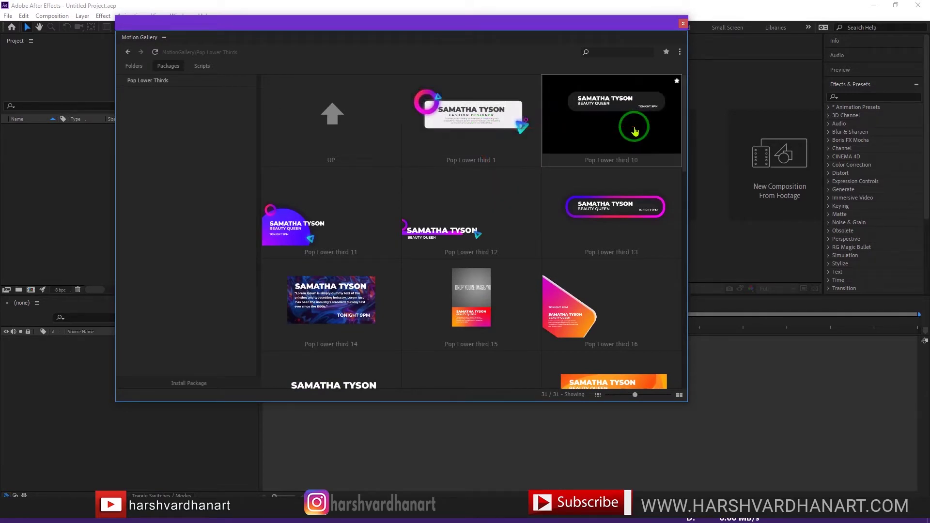
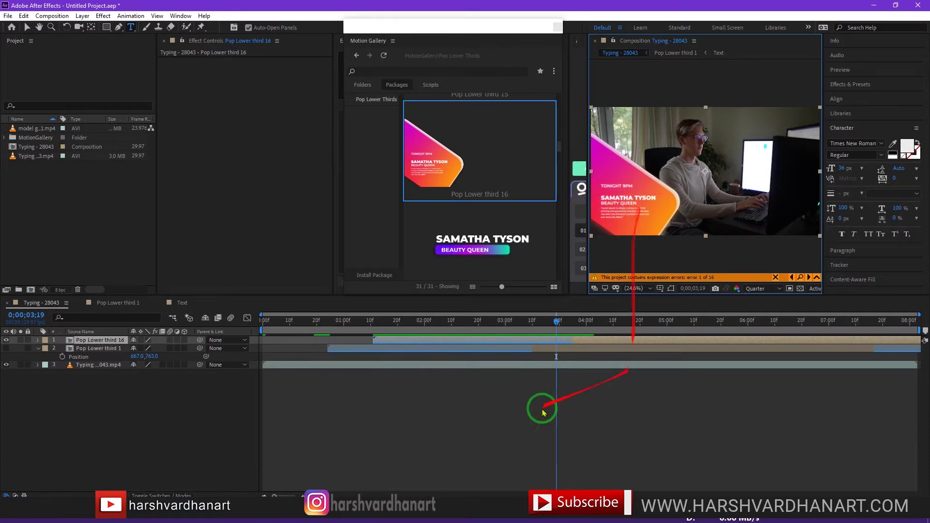
# Open the Pop Lower third 16 precomposition, fitted in the viewer, and show its Control Layer's effect controls.
pyautogui.moveTo(71, 343); pyautogui.dragTo(138, 349)
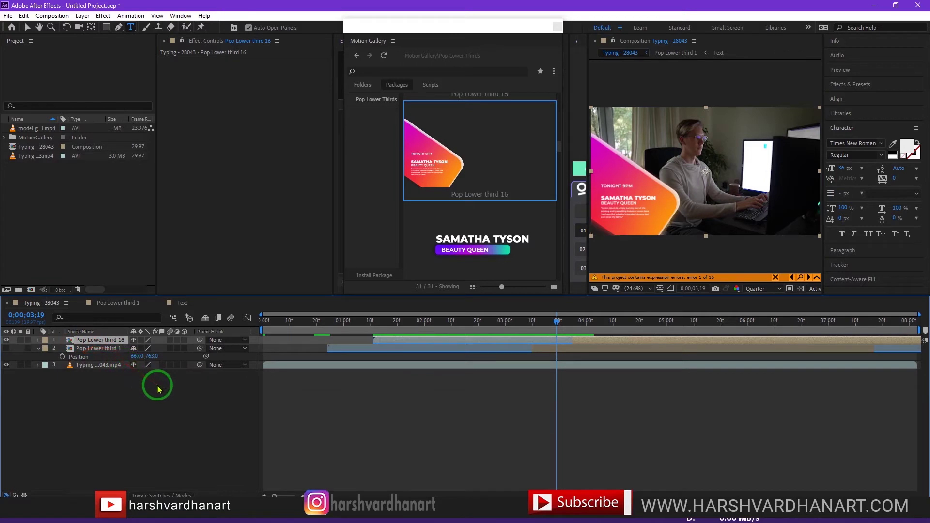
pyautogui.doubleClick(80, 340)
pyautogui.click(83, 340)
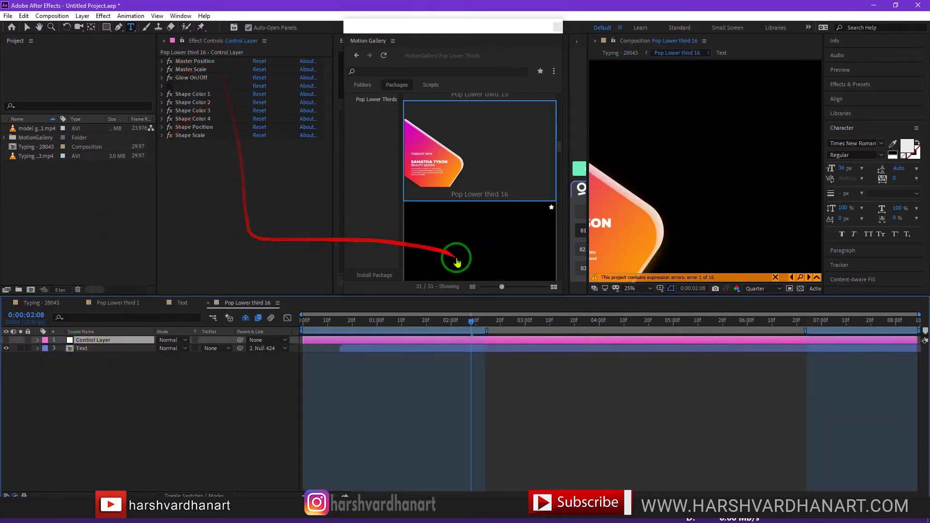
pyautogui.click(648, 290)
pyautogui.click(647, 299)
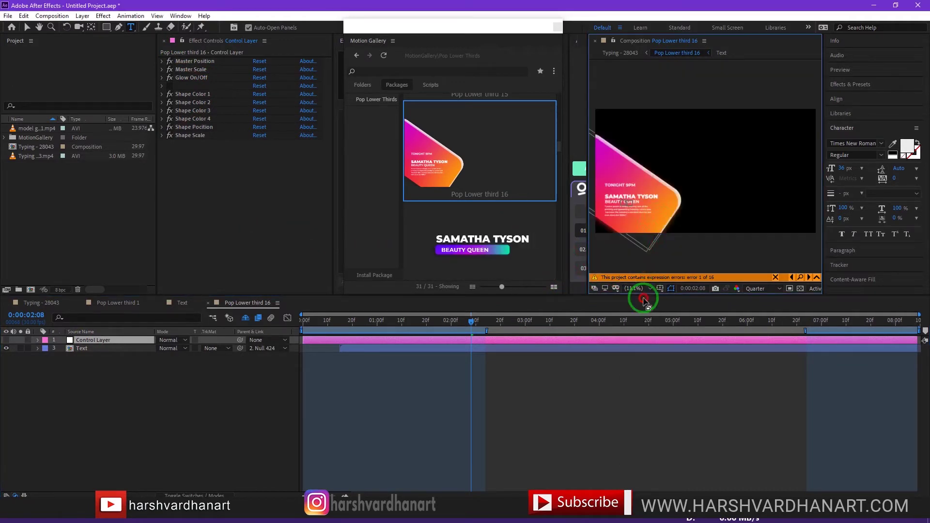
# Open the Text precomposition inside Pop Lower third 16 and set the current time to 0;00;02;10.
pyautogui.click(80, 348)
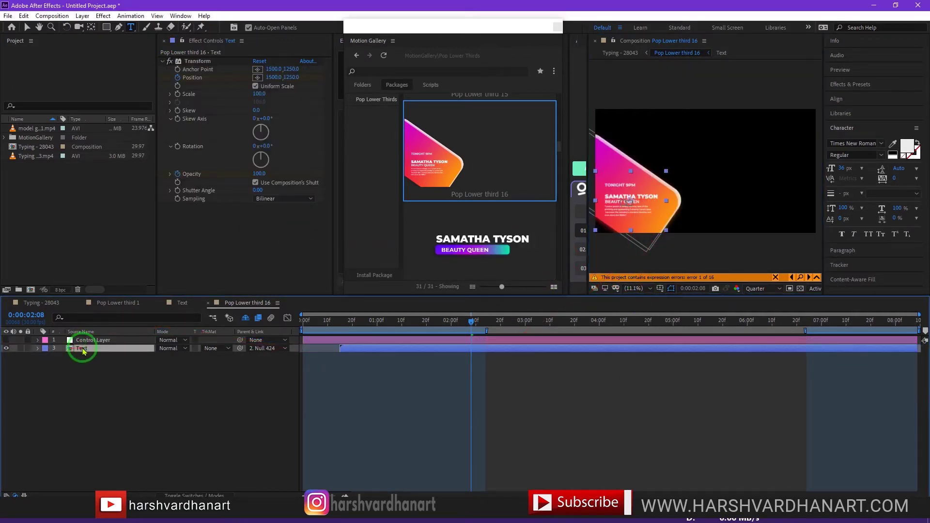
pyautogui.doubleClick(72, 350)
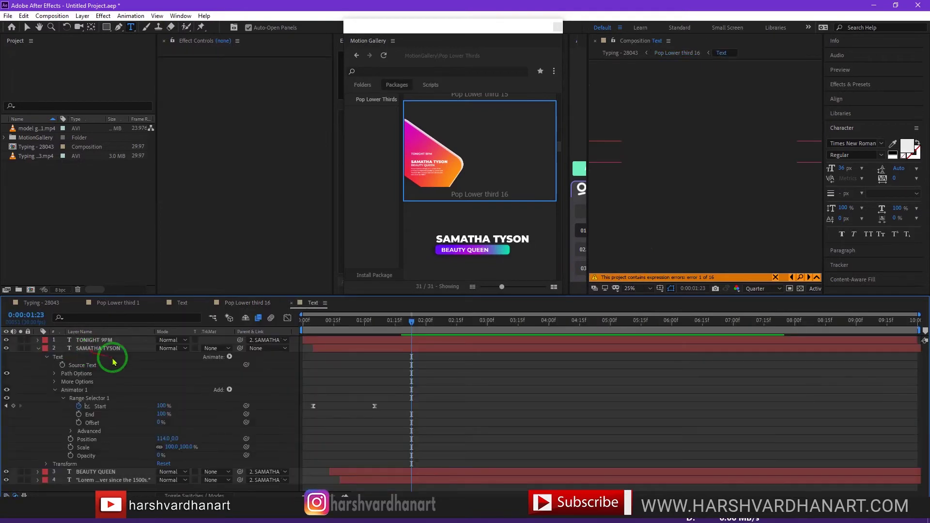
pyautogui.click(38, 349)
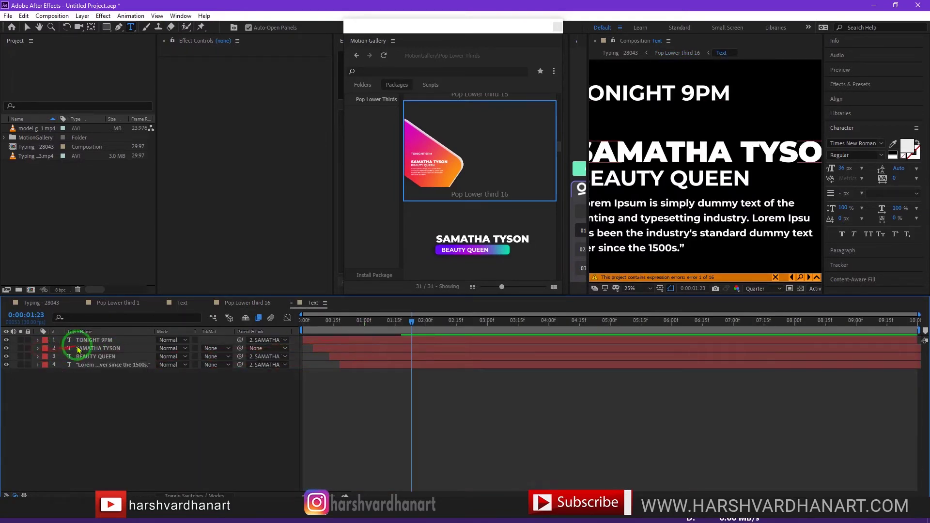
pyautogui.click(87, 339)
pyautogui.moveTo(412, 324); pyautogui.dragTo(446, 323)
pyautogui.click(633, 288)
pyautogui.click(636, 299)
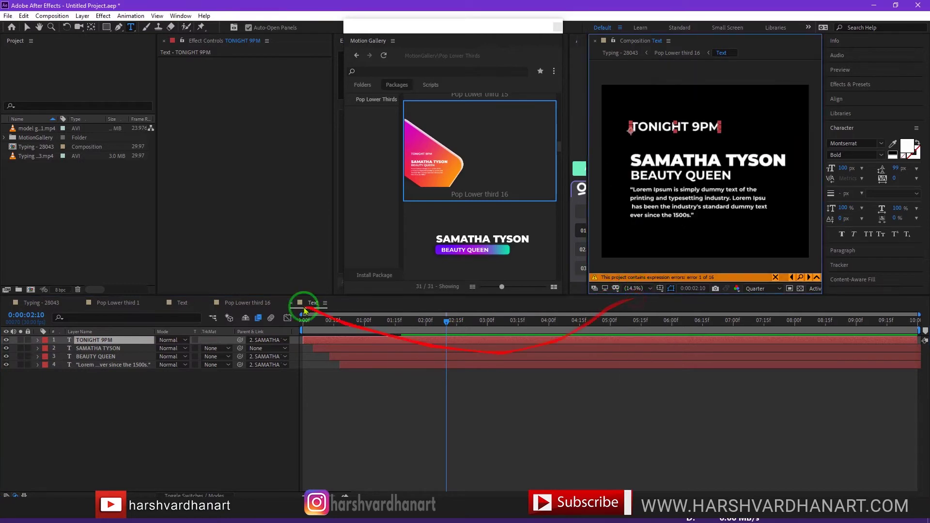
# Change the time in the TONIGHT 9PM text layer to 8PM.
pyautogui.click(105, 341)
pyautogui.doubleClick(106, 340)
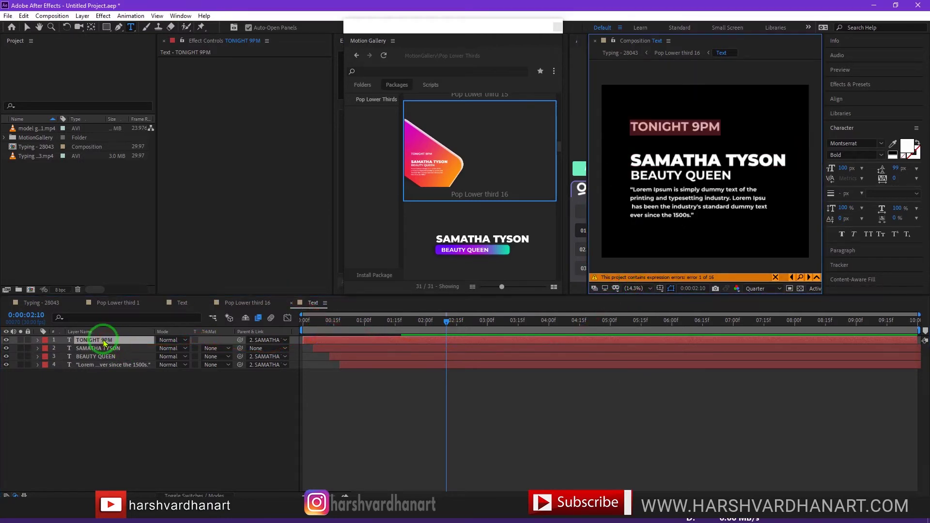
pyautogui.moveTo(695, 125); pyautogui.dragTo(699, 125)
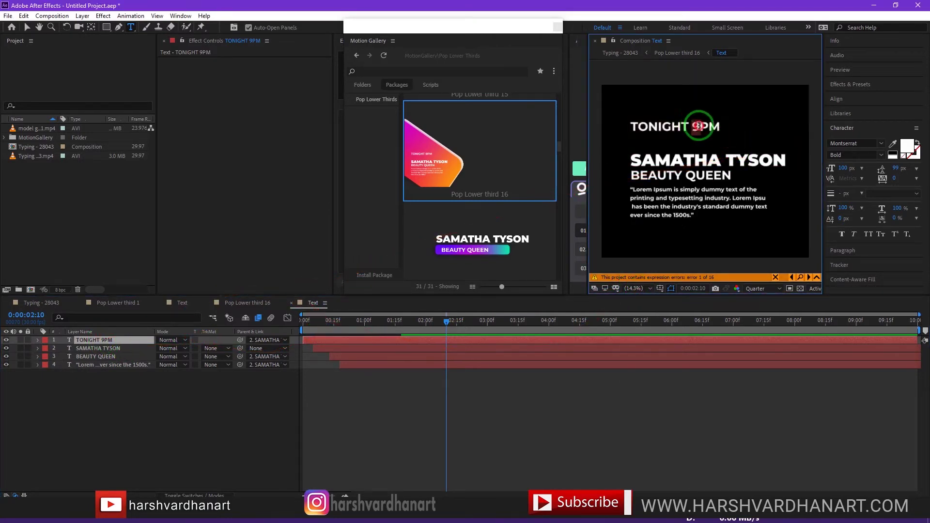
pyautogui.write('8')
# Replace the placeholder name with the presenter's full name in capitals and change the BEAUTY QUEEN text to INSTRUCTOR.
pyautogui.doubleClick(97, 348)
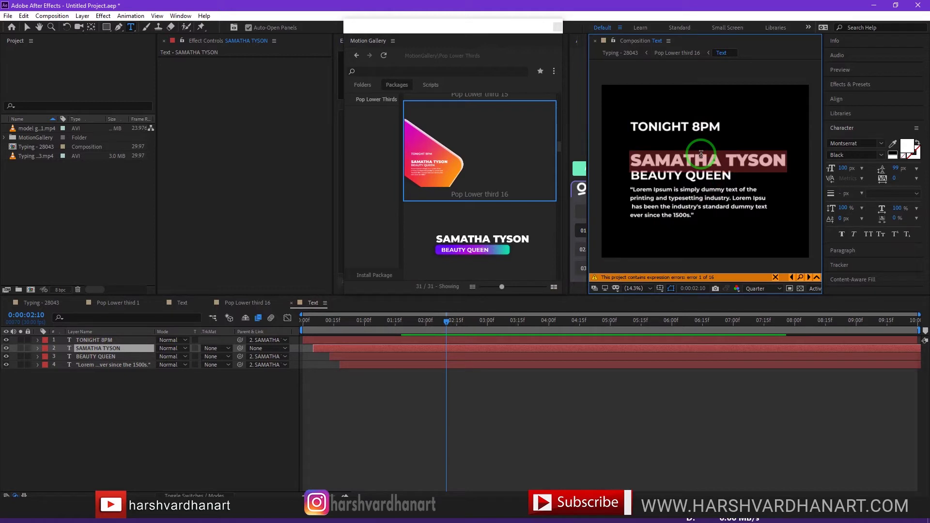
pyautogui.write('HARSH VARDHAN')
pyautogui.doubleClick(96, 356)
pyautogui.write('INSTRUCTOR')
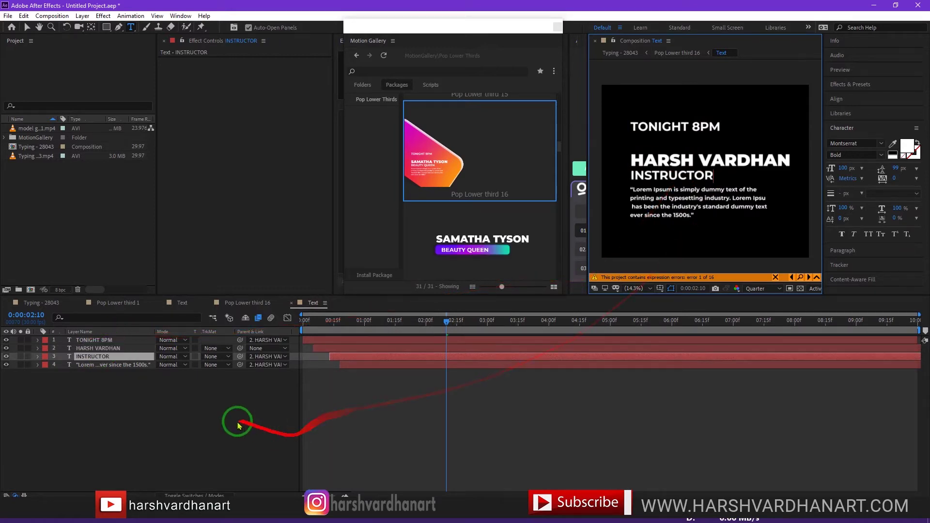
# Leave the quote text layer as it is and save the project as Untitled Project.aep in the Pop Lower Thirds folder.
pyautogui.click(97, 365)
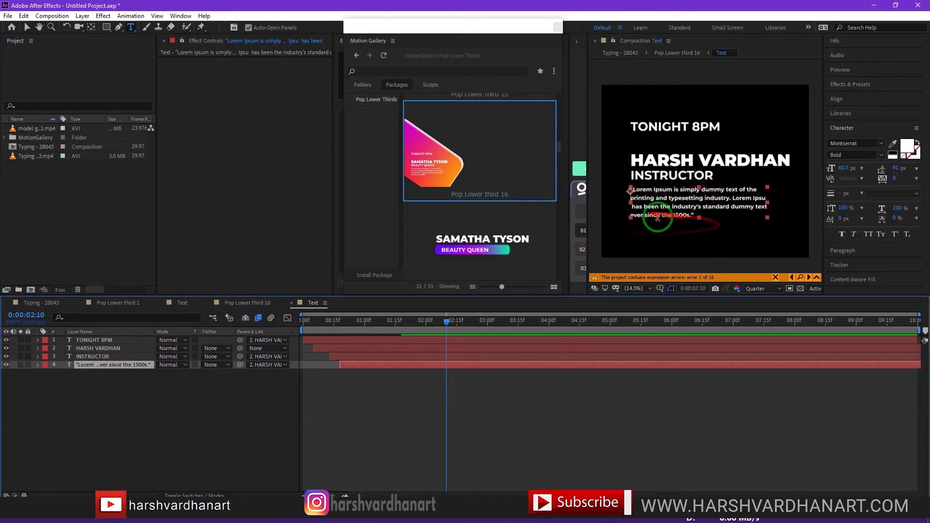
pyautogui.click(154, 427)
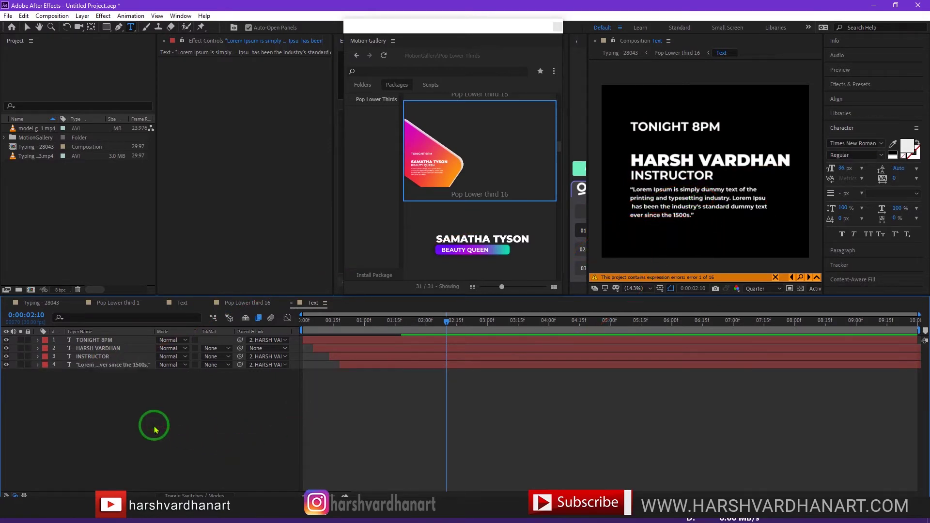
pyautogui.hotkey('ctrl', 's')
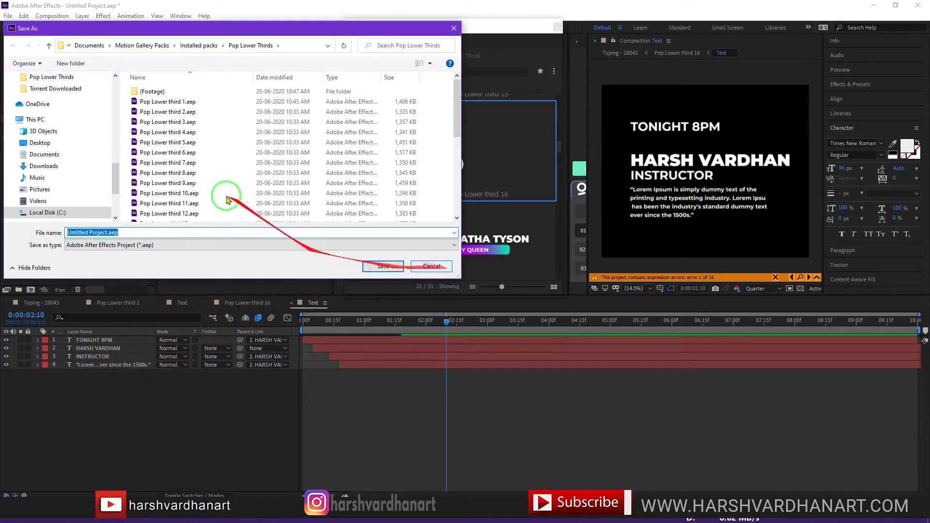
pyautogui.click(383, 266)
# Return to the Typing - 28043 composition and preview the Pop Lower third 16 animation from 0;00;01;08.
pyautogui.click(41, 302)
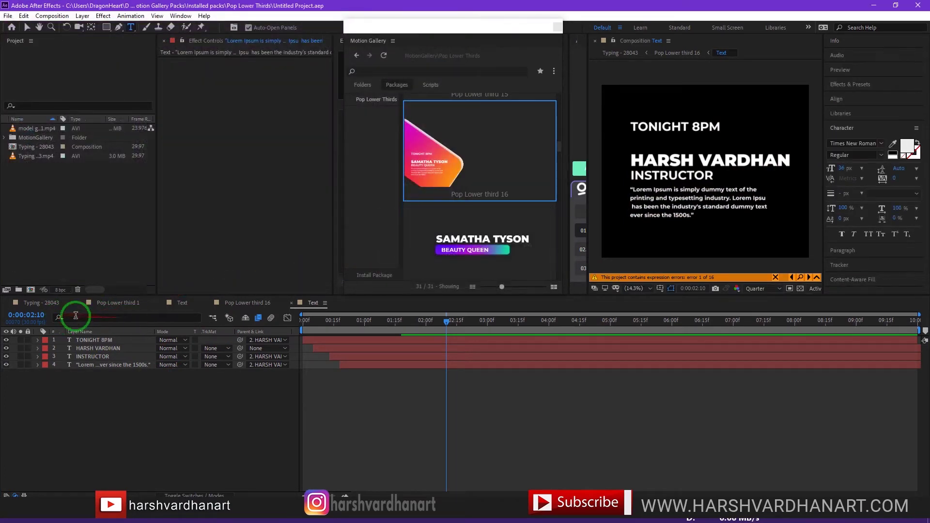
pyautogui.press('capslock')
pyautogui.click(361, 322)
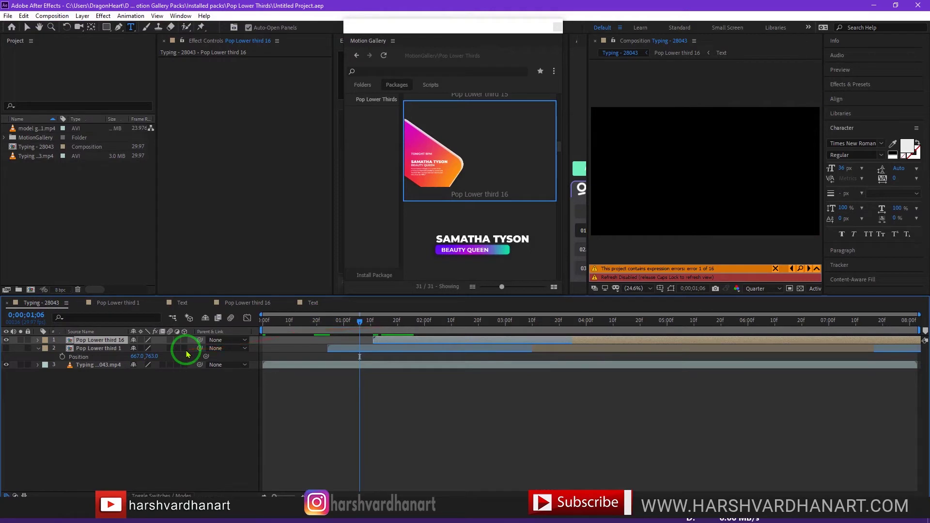
pyautogui.press('capslock')
pyautogui.click(365, 322)
pyautogui.press('space')
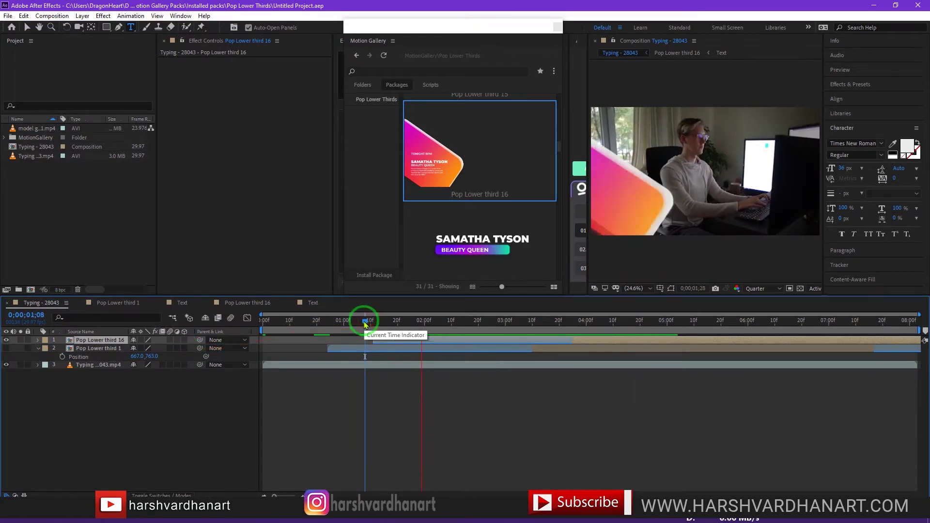
pyautogui.click(693, 289)
# Add Pop Lower third 26 from the Motion Gallery to the composition at 0;00;03;26 and preview its animation.
pyautogui.scroll(-5, 485, 193)
pyautogui.click(498, 242)
pyautogui.scroll(-4, 498, 242)
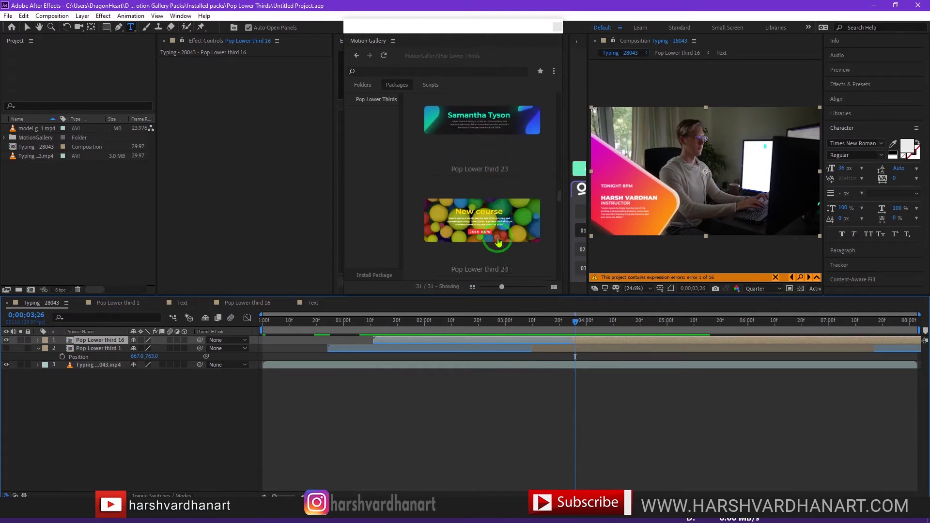
pyautogui.scroll(-2, 498, 241)
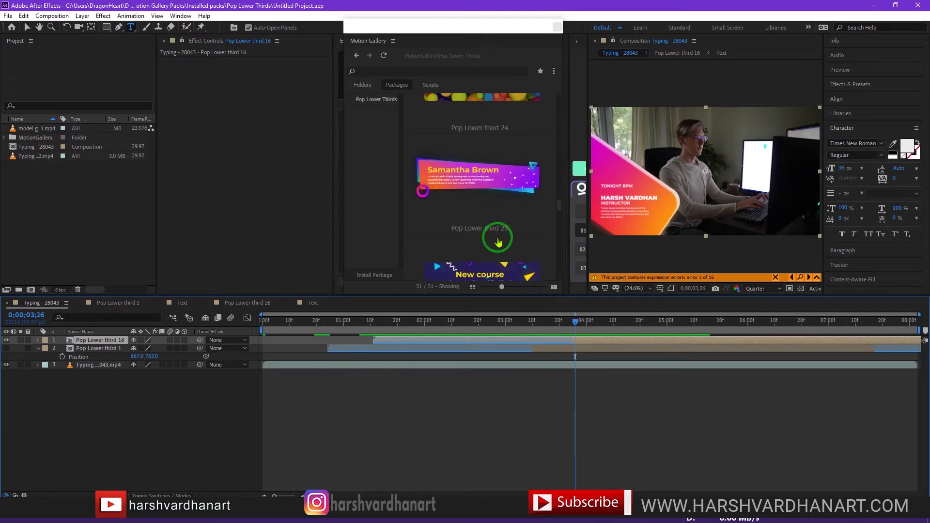
pyautogui.scroll(-1, 489, 244)
pyautogui.click(488, 244)
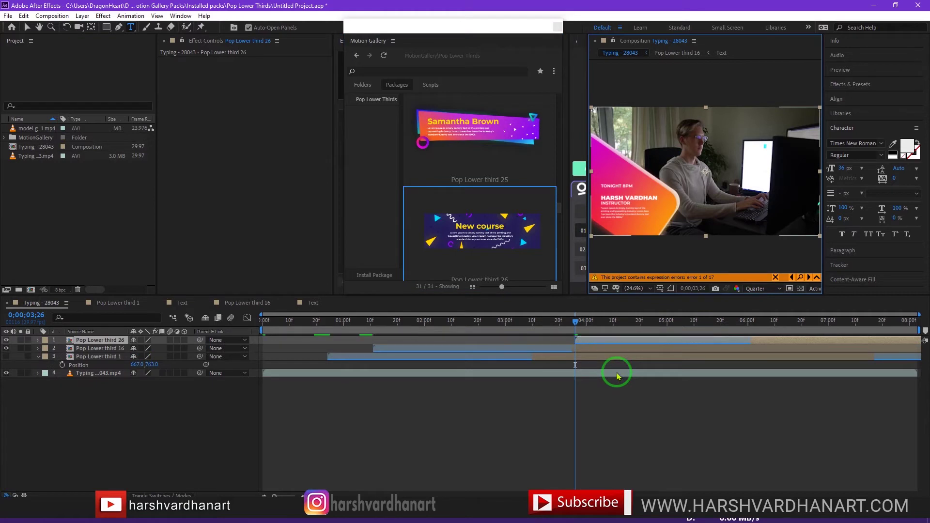
pyautogui.press('space')
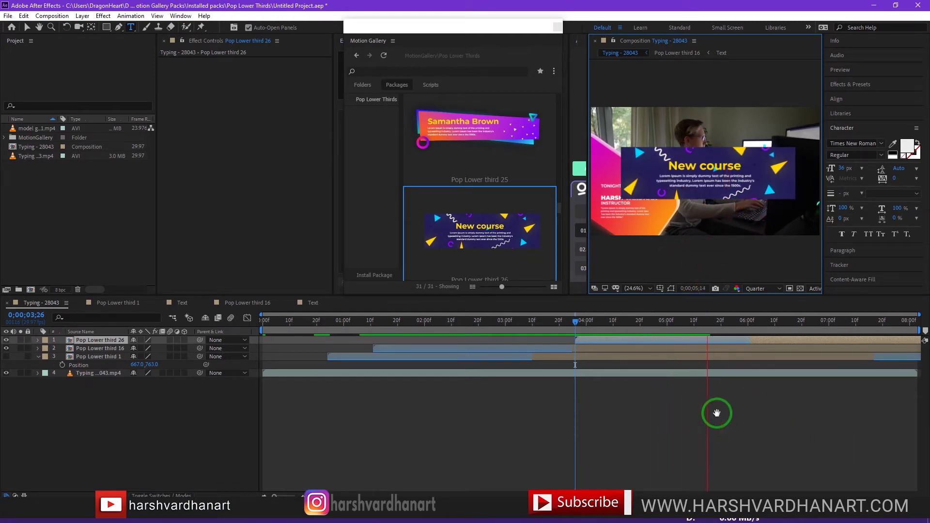
# Save the changes to Untitled Project.aep and close the project.
pyautogui.hotkey('ctrl', 's')
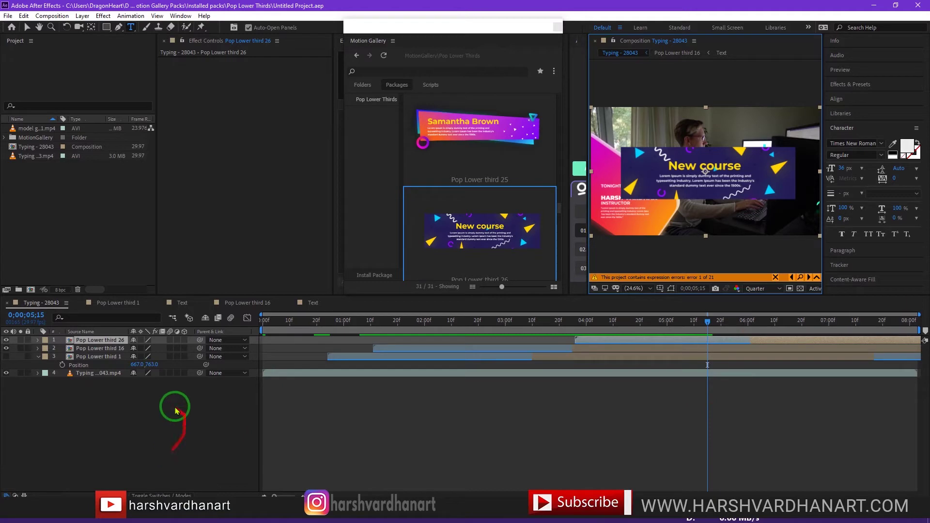
pyautogui.click(8, 15)
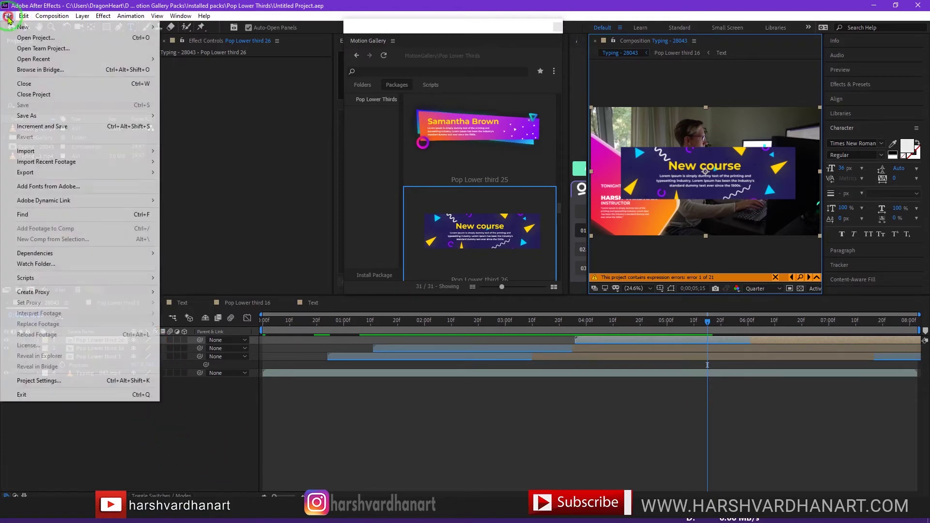
pyautogui.click(34, 95)
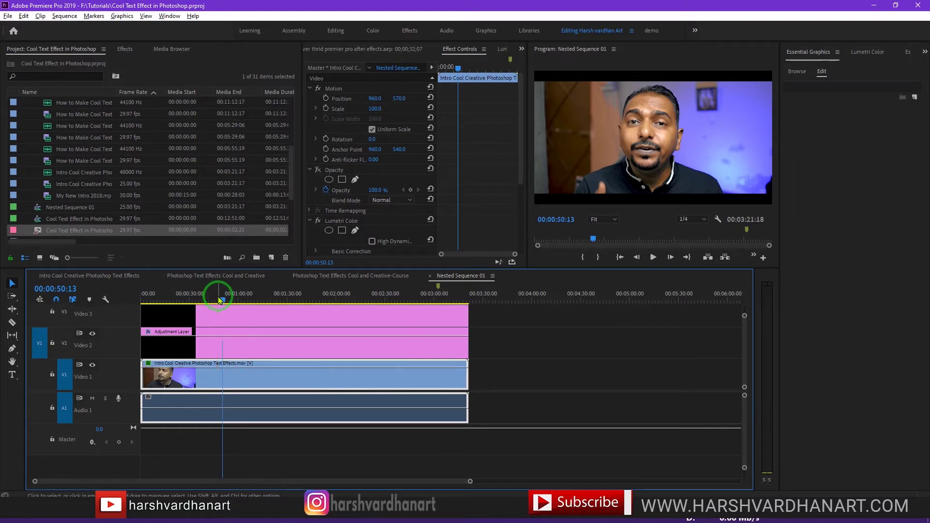
# In Premiere Pro, replace the Intro Cool Creative Photoshop Text Effects.mov clip in Nested Sequence 01 with an After Effects composition.
pyautogui.click(218, 300)
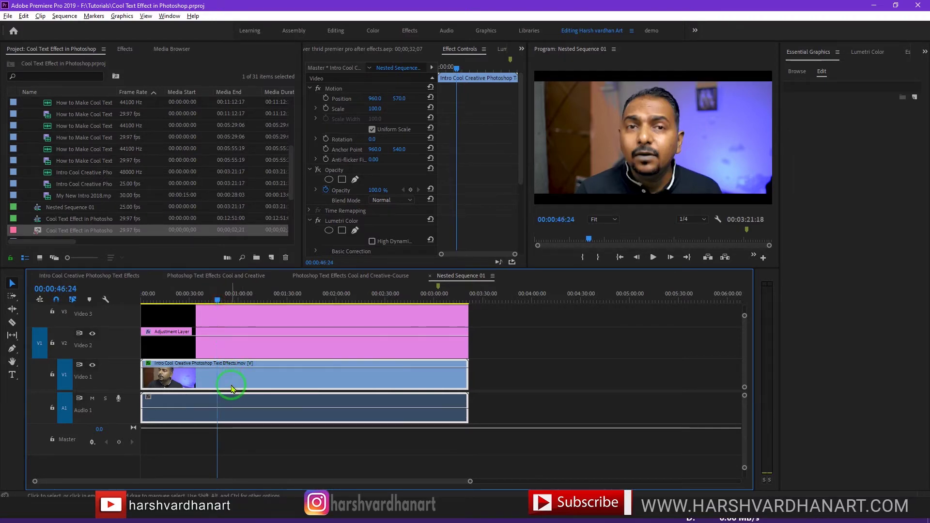
pyautogui.rightClick(231, 382)
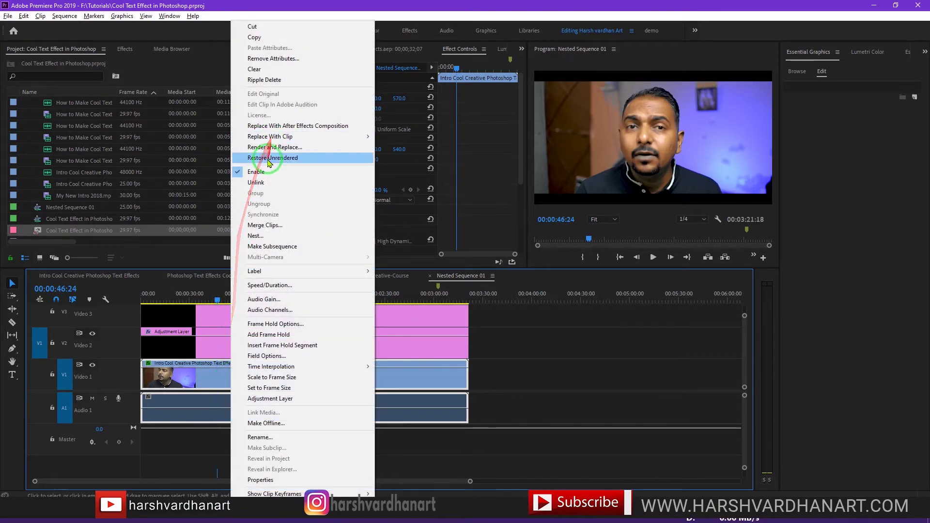
pyautogui.click(293, 127)
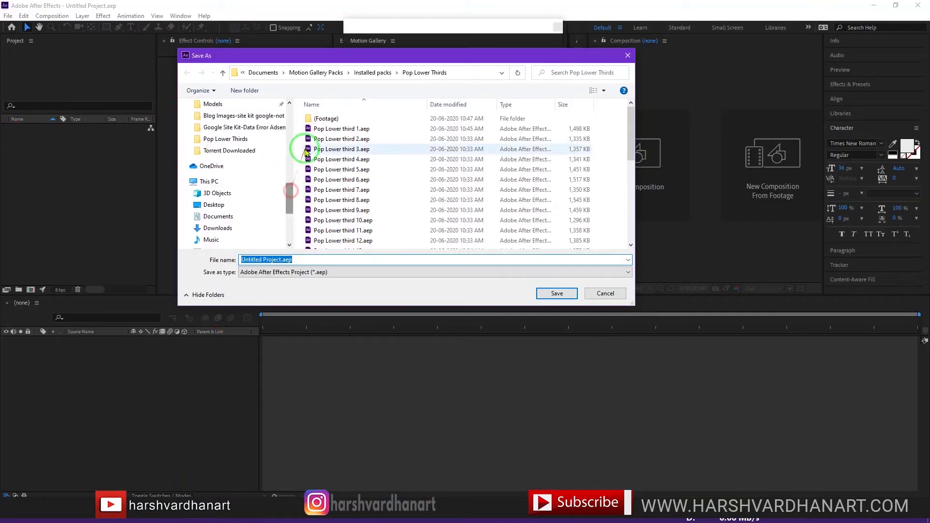
# Save the new After Effects project over the existing file pop lower thrid premier pro after effects.aep.
pyautogui.click(335, 142)
pyautogui.click(339, 134)
pyautogui.doubleClick(339, 135)
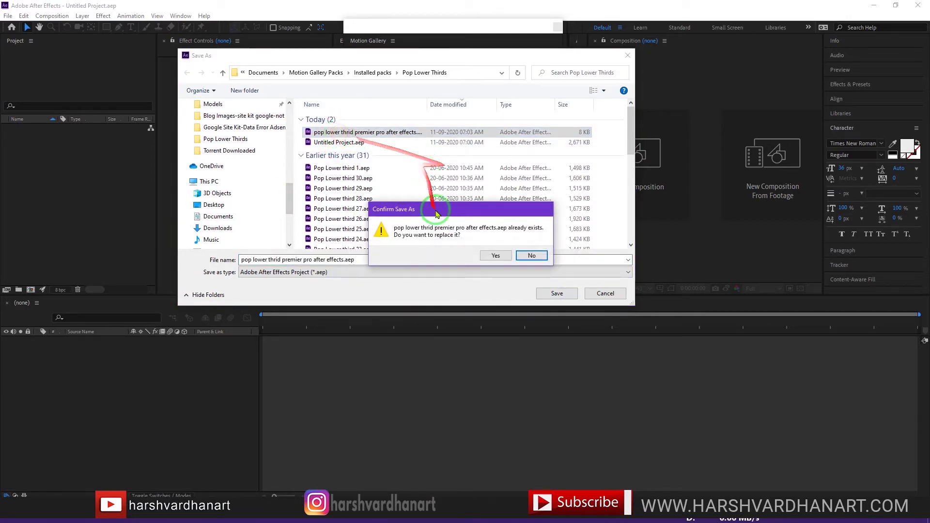
pyautogui.click(499, 252)
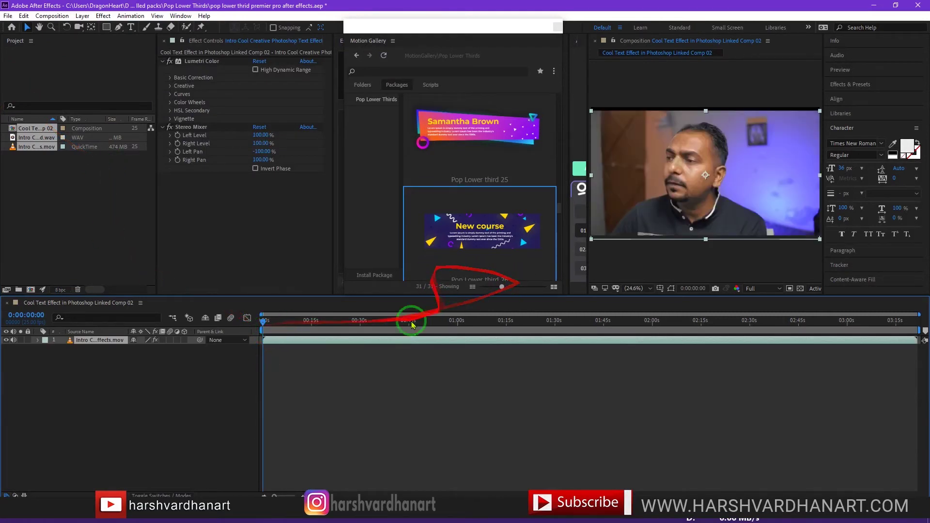
# Set the current time to 0:02:29:16 and add Pop Lower third 7 from the Motion Gallery above the linked footage.
pyautogui.moveTo(286, 319); pyautogui.dragTo(748, 321)
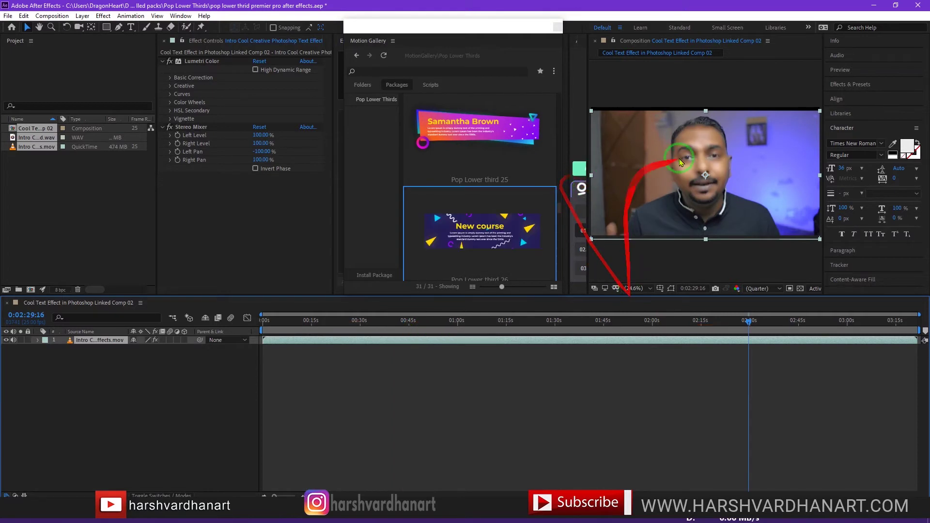
pyautogui.moveTo(560, 207); pyautogui.dragTo(561, 270)
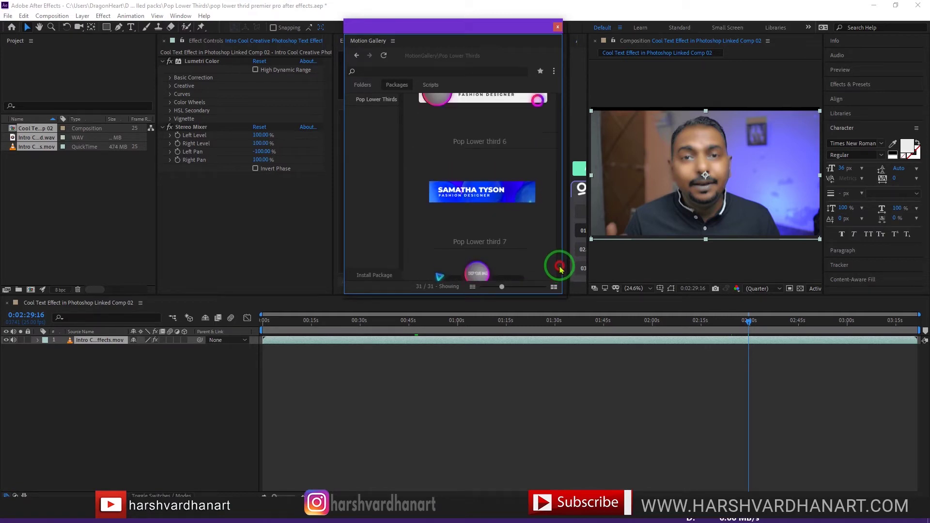
pyautogui.click(481, 195)
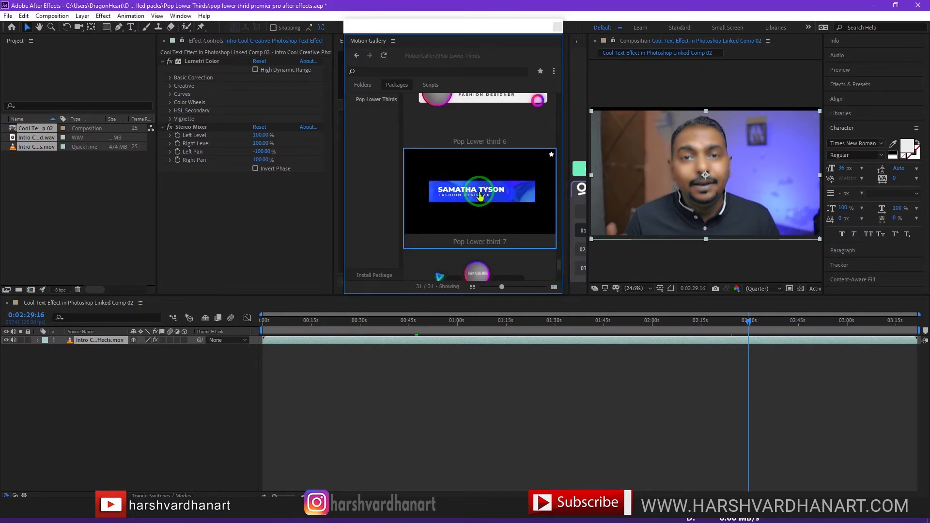
pyautogui.moveTo(490, 221); pyautogui.dragTo(740, 369)
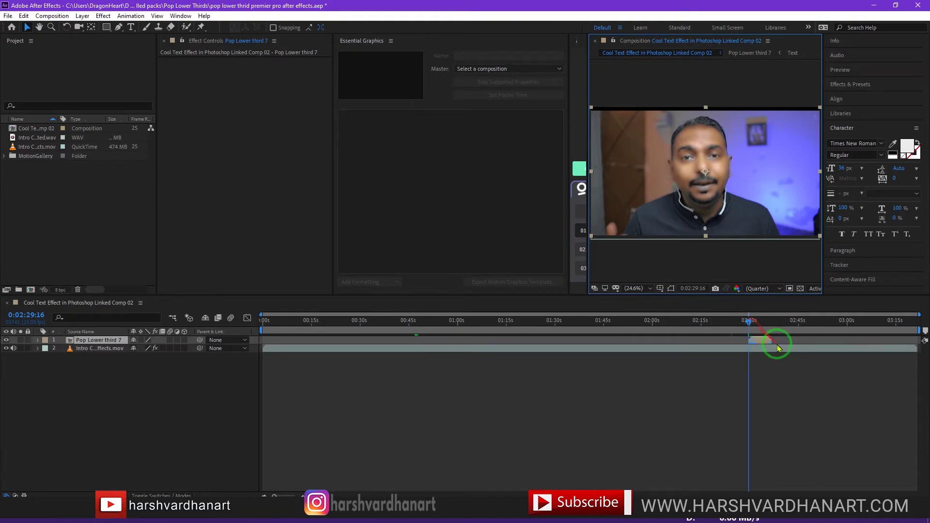
# Preview the Pop Lower third 7 banner over the linked footage and stop playback at 0:02:31:11.
pyautogui.press('h')
pyautogui.press('space')
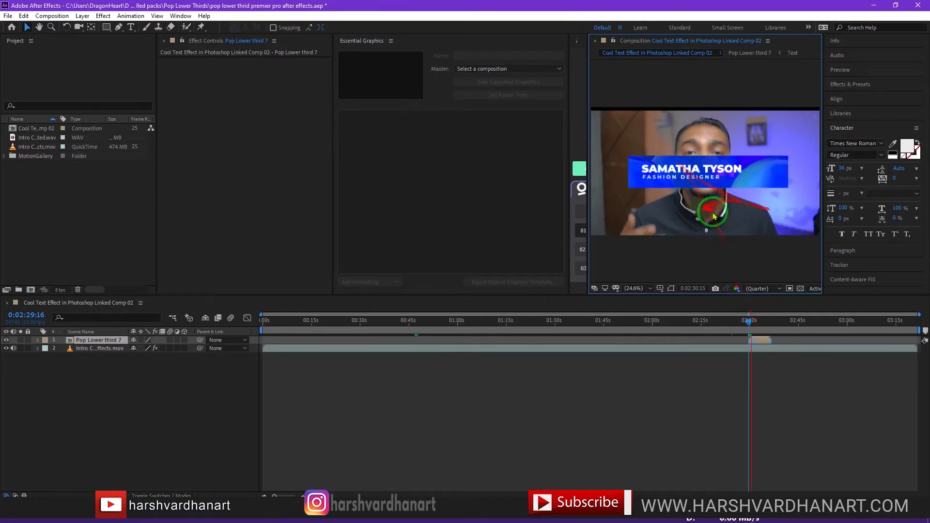
pyautogui.click(758, 341)
pyautogui.press('v')
pyautogui.click(72, 341)
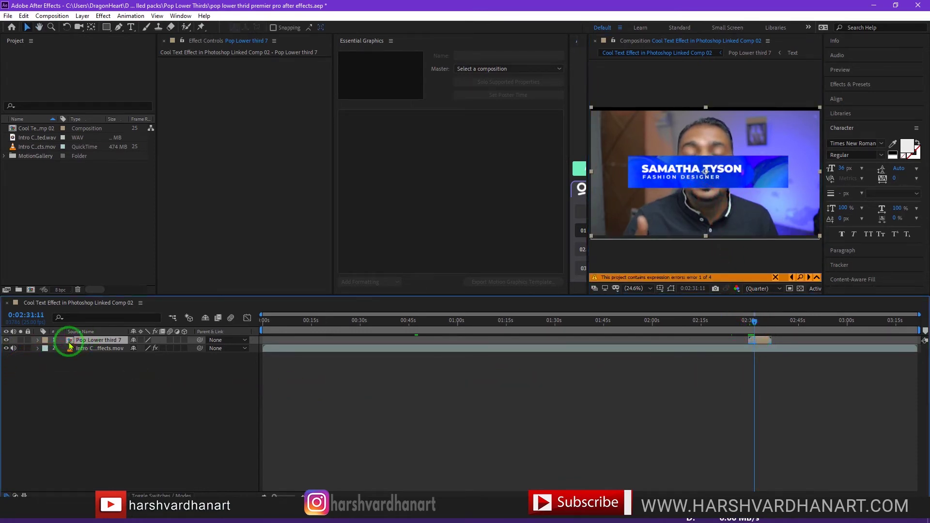
pyautogui.click(90, 378)
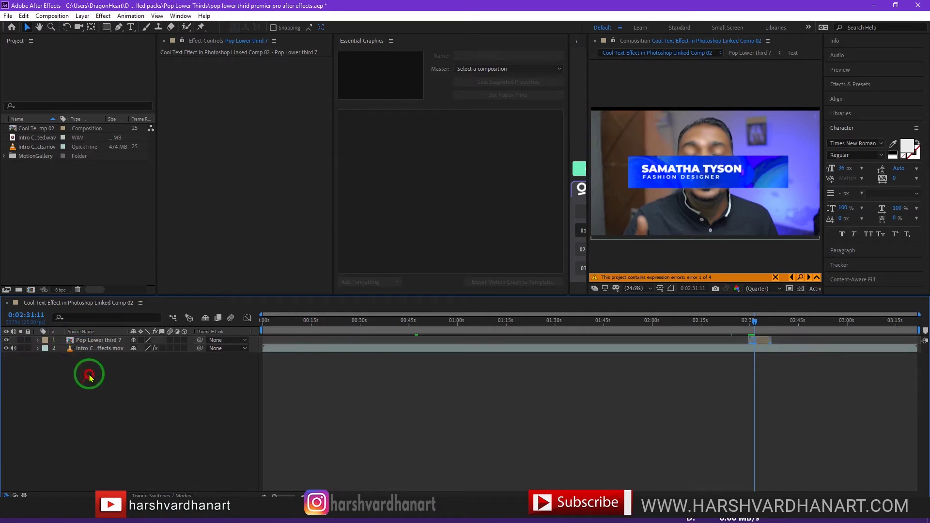
# In the Pop Lower third 7 precomposition, fitted in the viewer, set the Control Layer's vertical Master Position to 1690.
pyautogui.doubleClick(90, 340)
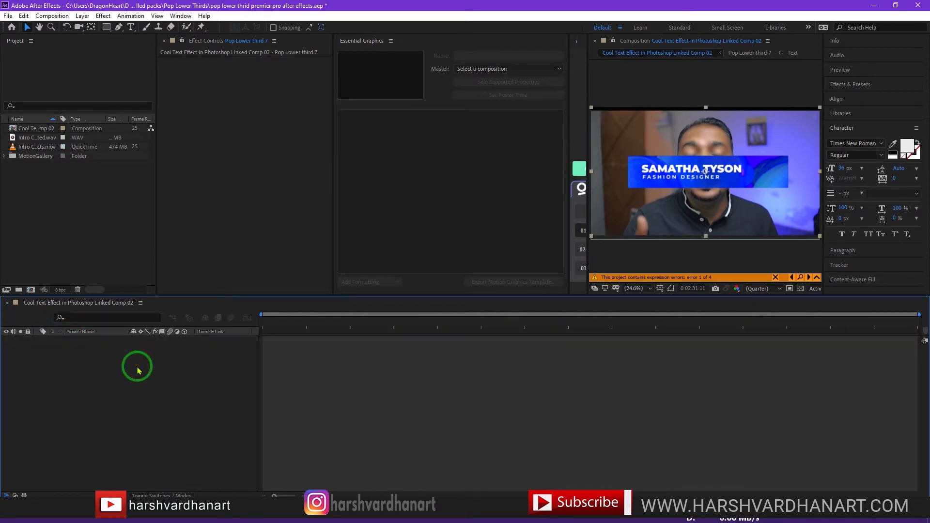
pyautogui.click(105, 340)
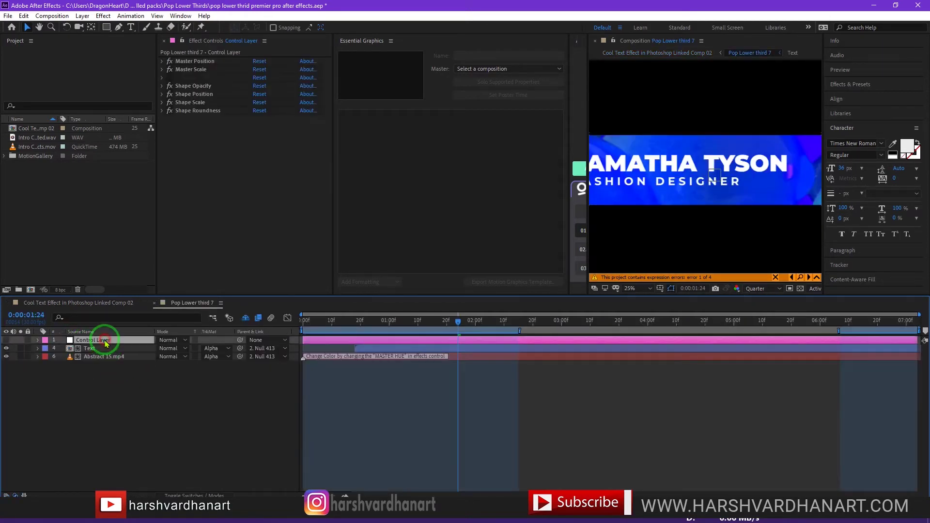
pyautogui.click(162, 62)
pyautogui.click(634, 297)
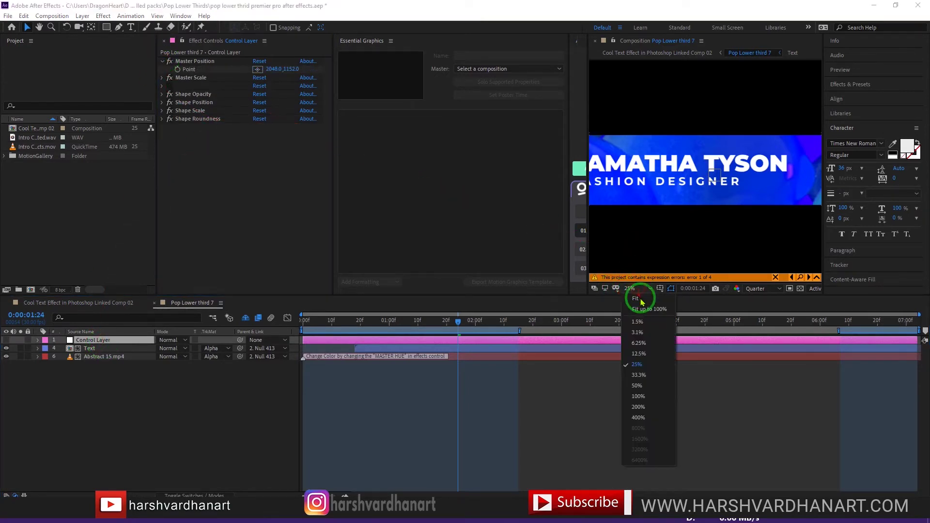
pyautogui.click(634, 448)
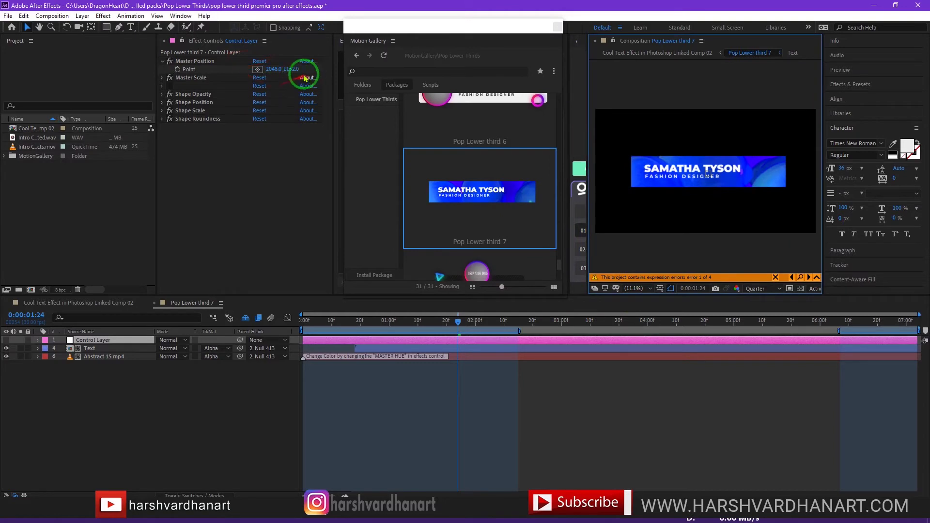
pyautogui.moveTo(292, 69); pyautogui.dragTo(706, 208)
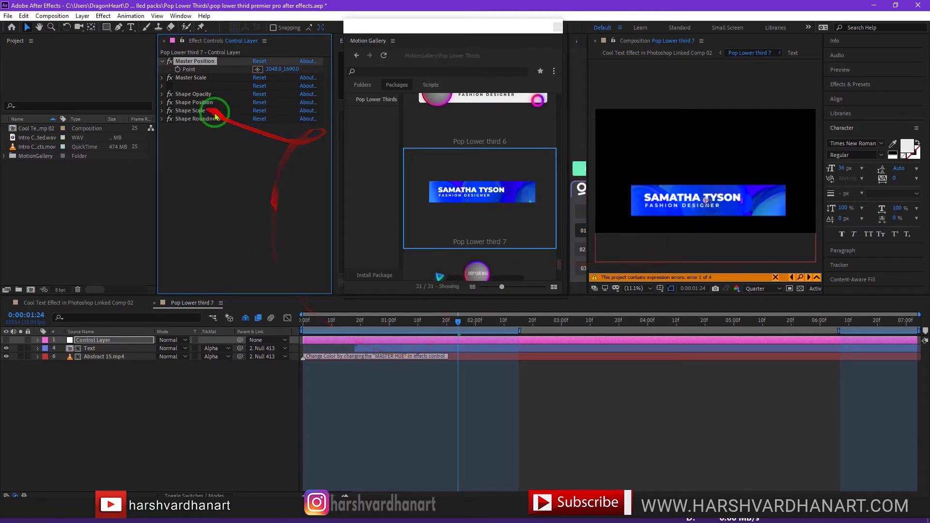
# Change the nested Text precomposition's lines to the presenter's full name and ARTIST & INSRUCTOR, and return to the linked Comp 02 composition.
pyautogui.click(90, 349)
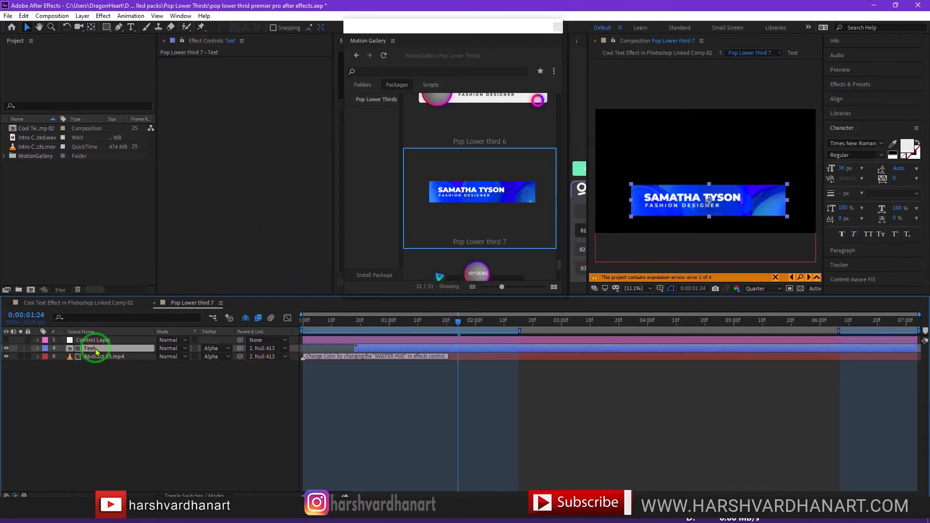
pyautogui.doubleClick(95, 349)
pyautogui.click(84, 340)
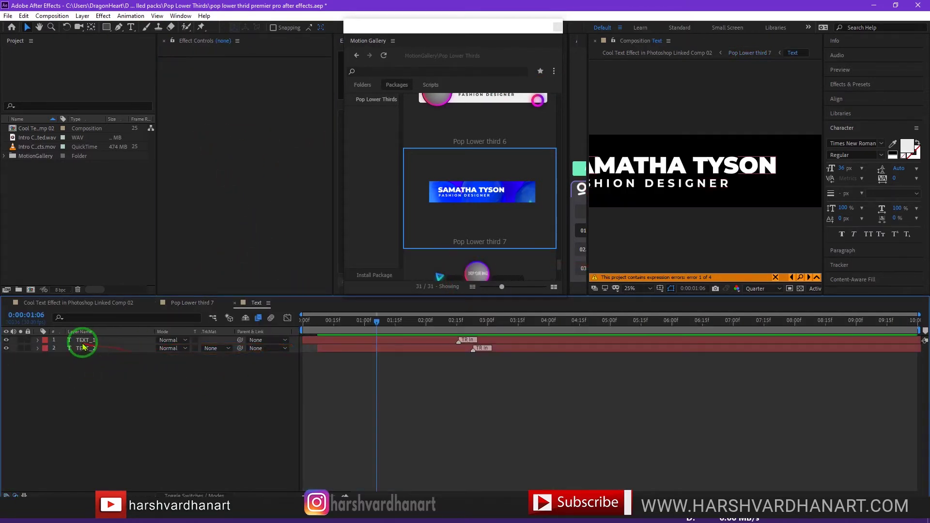
pyautogui.click(631, 288)
pyautogui.click(634, 299)
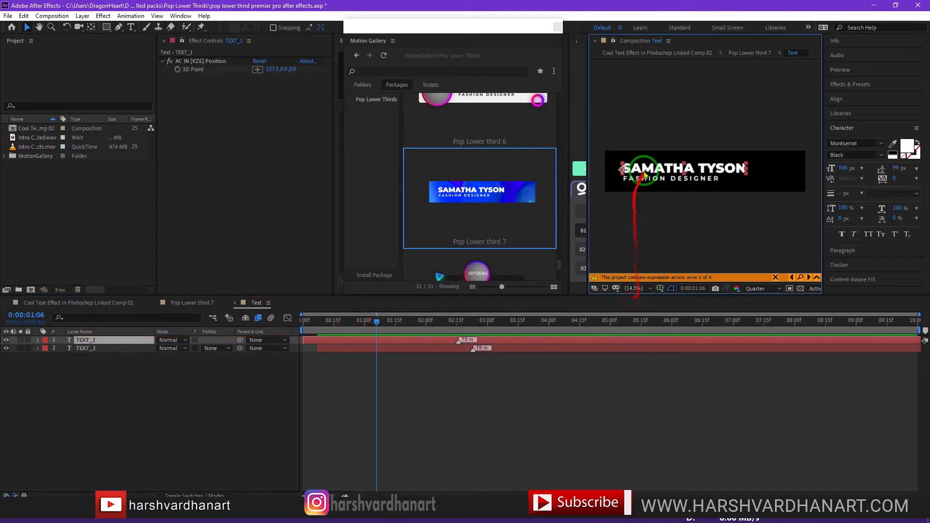
pyautogui.doubleClick(87, 342)
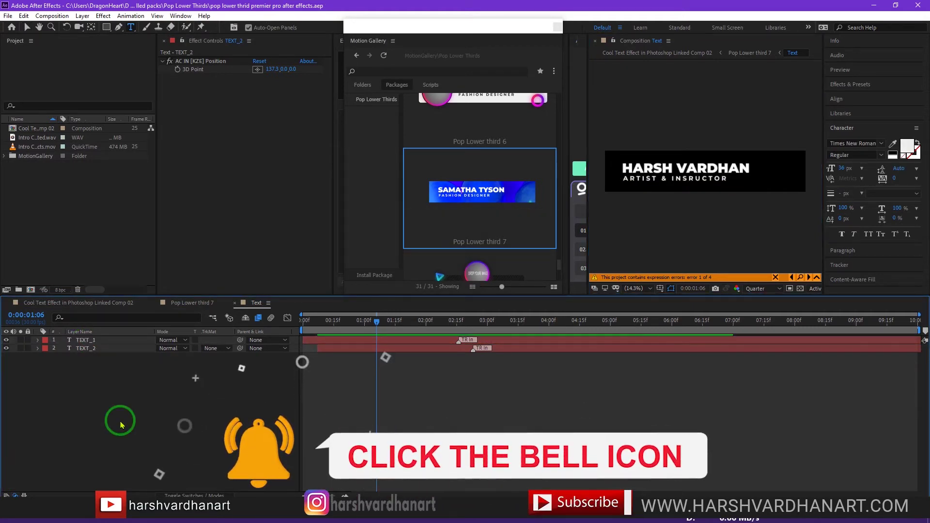
pyautogui.click(130, 308)
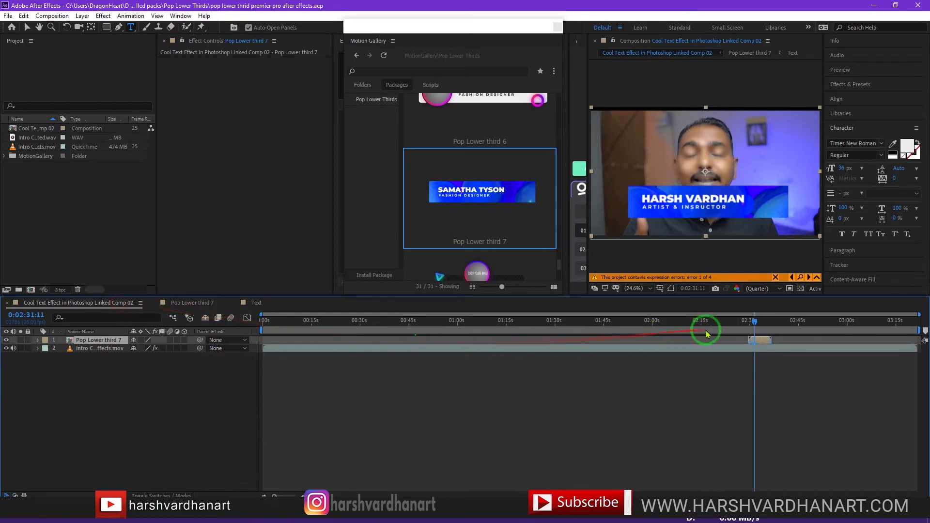
# Preview the edited Pop Lower third 7 from 0:02:27:18, and switch to Premiere Pro to check it in Nested Sequence 01 near 00:02:28:15.
pyautogui.click(744, 329)
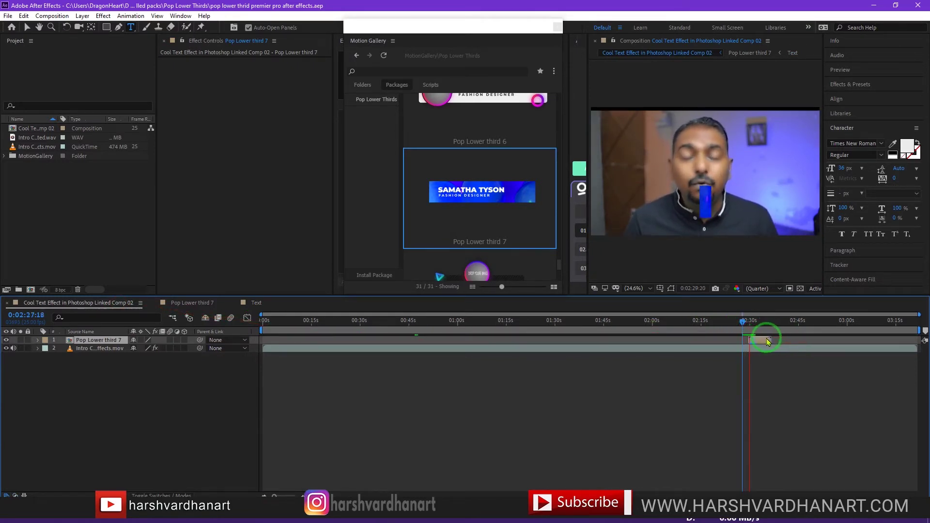
pyautogui.click(762, 344)
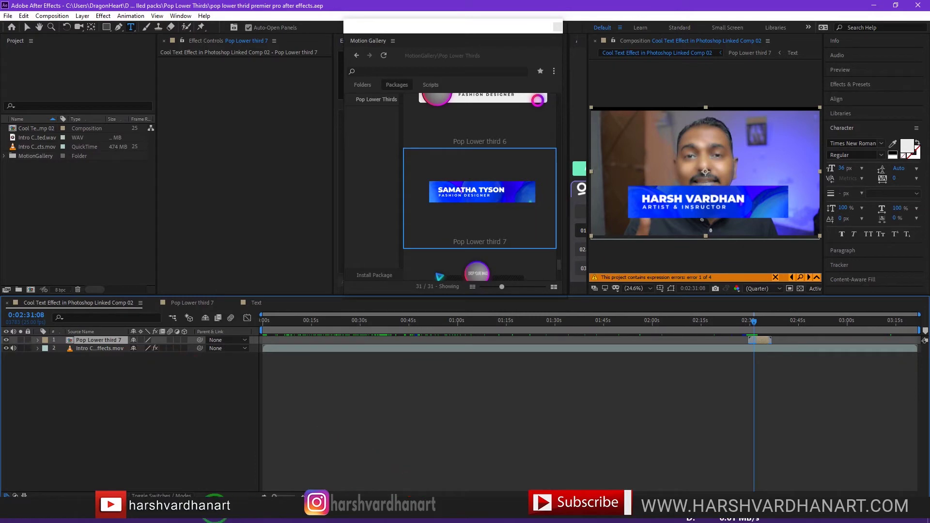
pyautogui.click(218, 514)
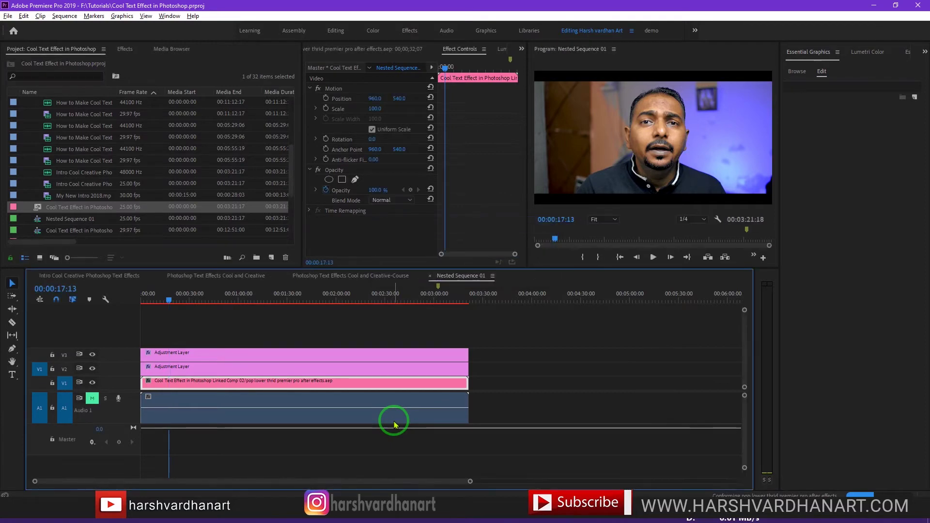
pyautogui.hotkey('alt', 'Tab')
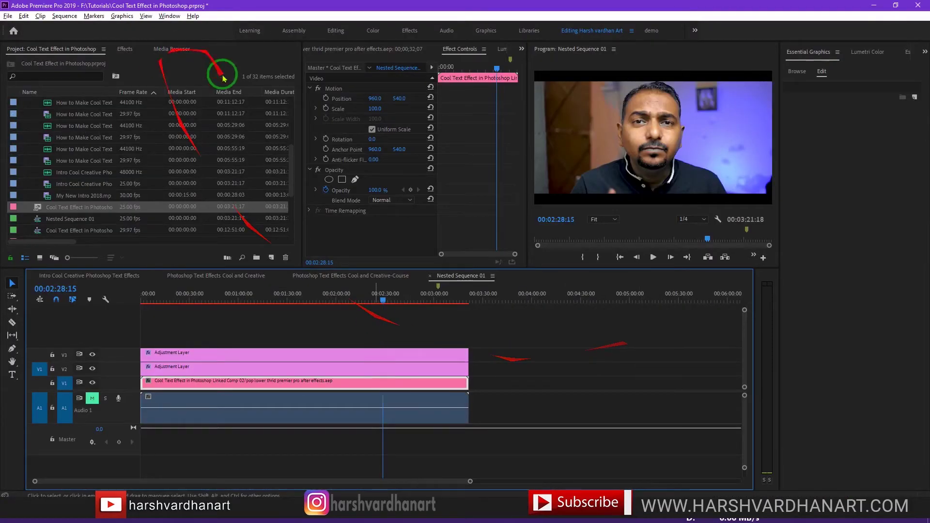
pyautogui.moveTo(225, 72)
pyautogui.mouseDown()
pyautogui.moveTo(283, 207)
pyautogui.moveTo(424, 286)
pyautogui.moveTo(413, 325)
pyautogui.mouseUp()
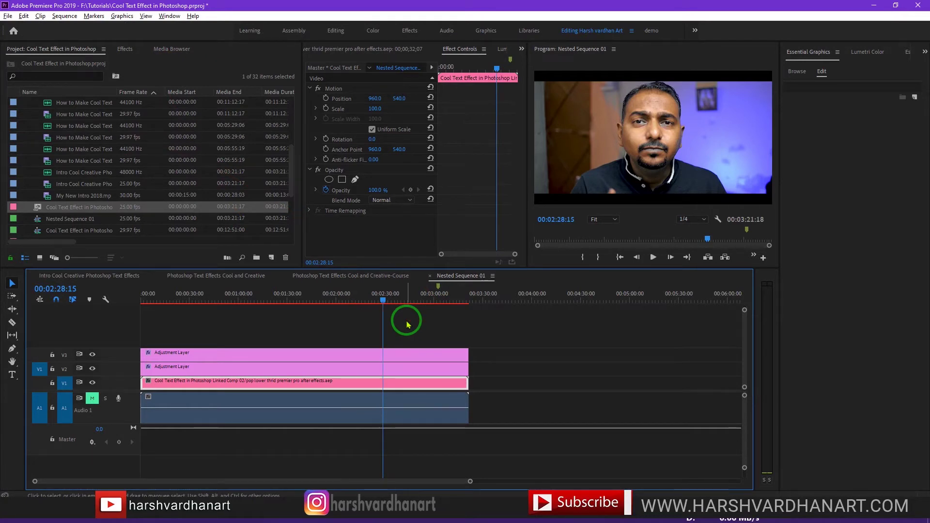
pyautogui.click(395, 329)
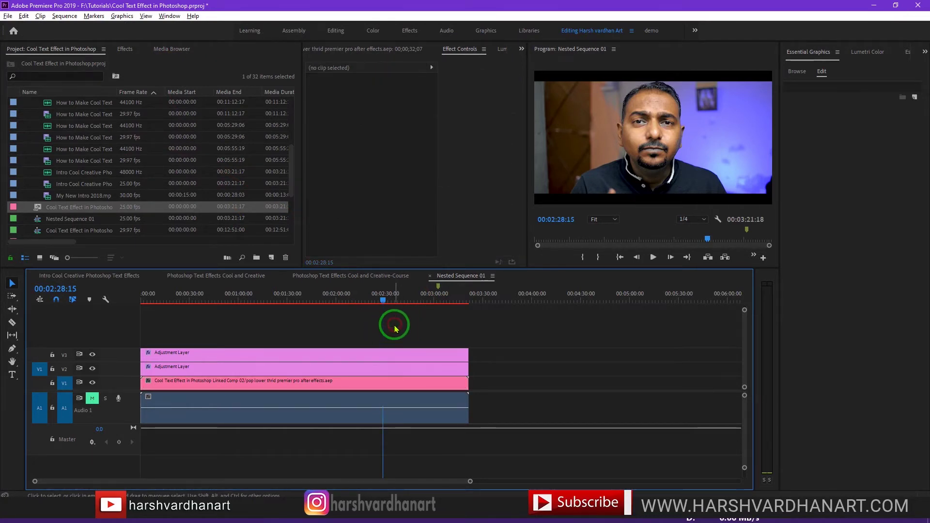
pyautogui.moveTo(383, 301); pyautogui.dragTo(397, 307)
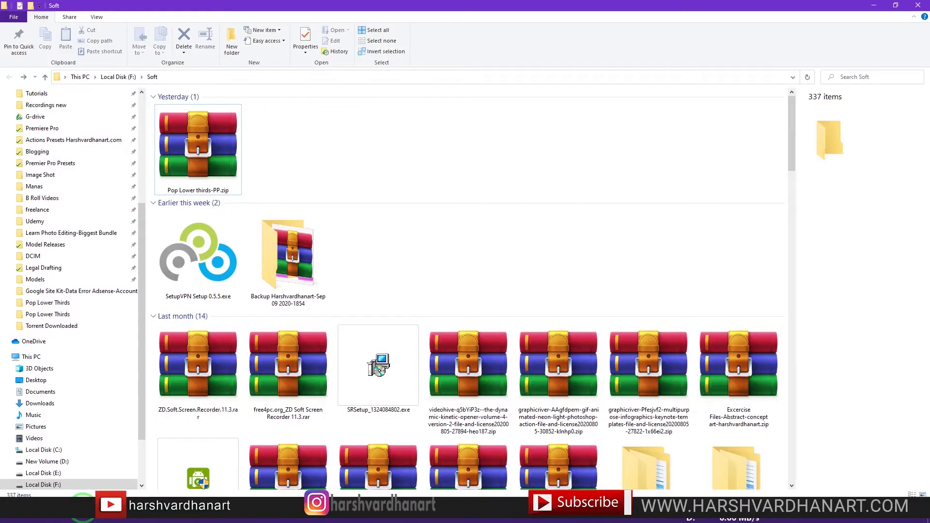
# In File Explorer, extract Pop Lower thirds-PP.zip from F:\Soft into its own folder and open the Pop Lower thirds folder inside it.
pyautogui.click(203, 166)
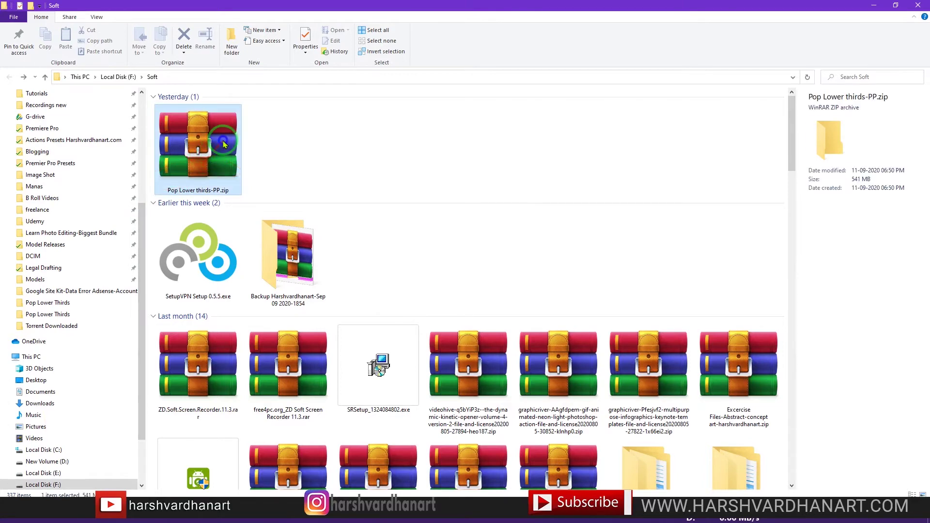
pyautogui.rightClick(223, 144)
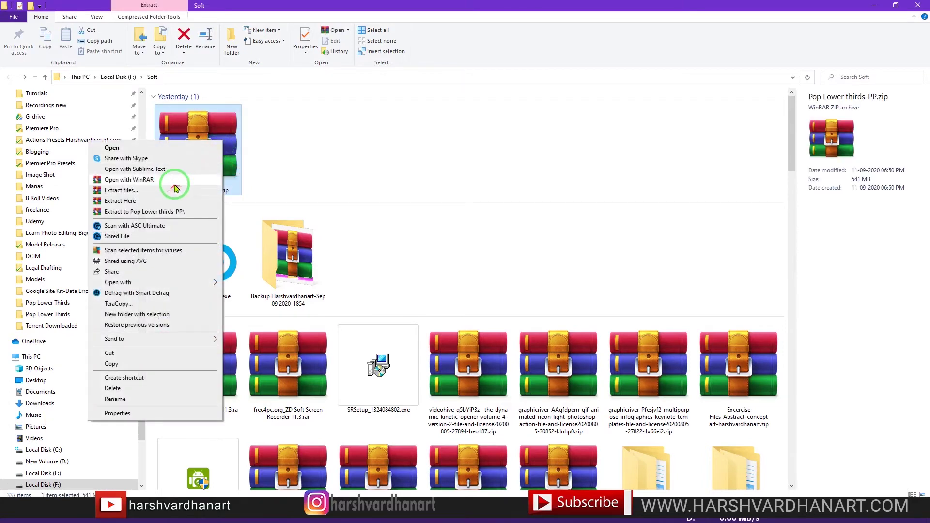
pyautogui.click(180, 213)
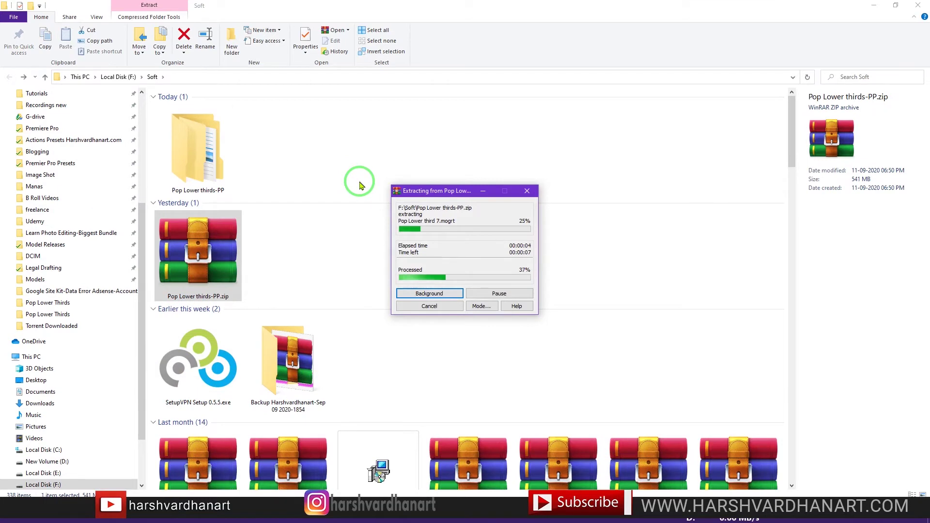
pyautogui.doubleClick(194, 159)
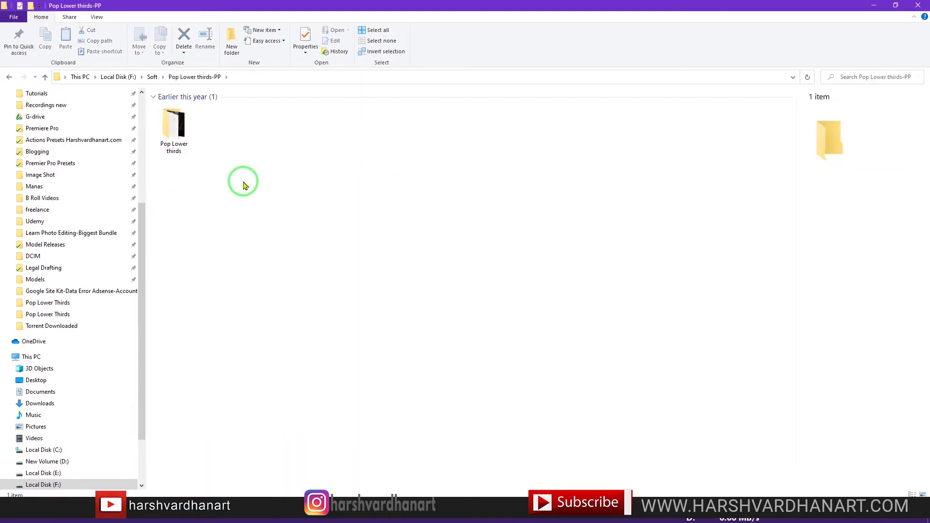
pyautogui.doubleClick(182, 147)
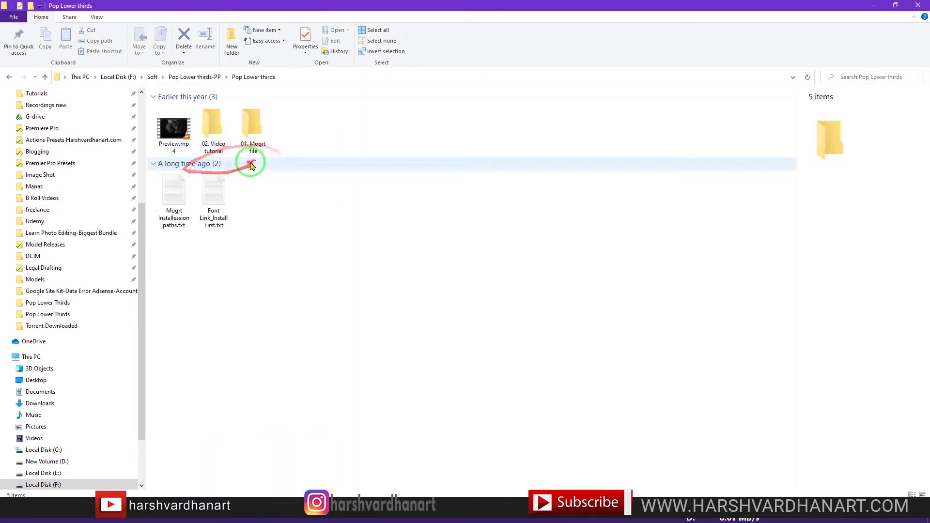
# Examine the extracted package's contents, reading Font Link_Install First.txt and Mogrt Installession paths.txt for the font source and template install locations.
pyautogui.click(255, 145)
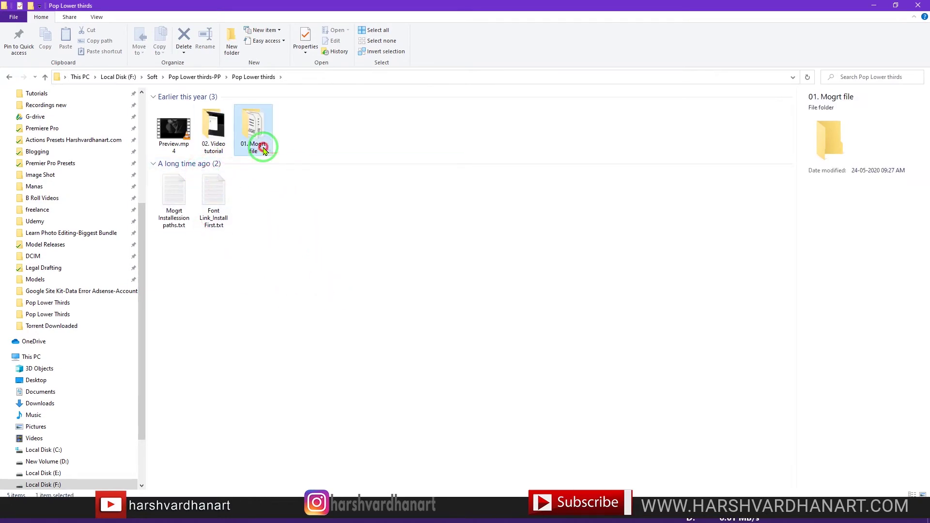
pyautogui.click(214, 134)
pyautogui.click(172, 134)
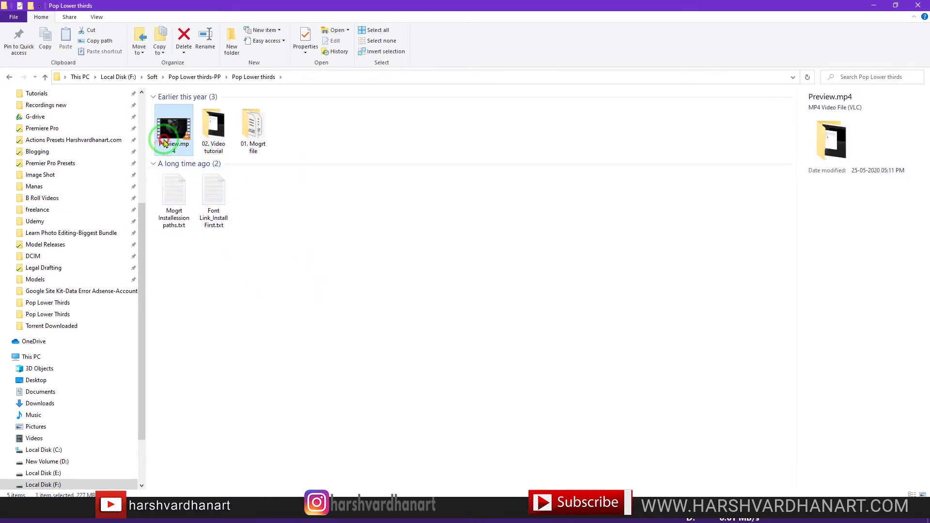
pyautogui.click(215, 204)
pyautogui.doubleClick(206, 212)
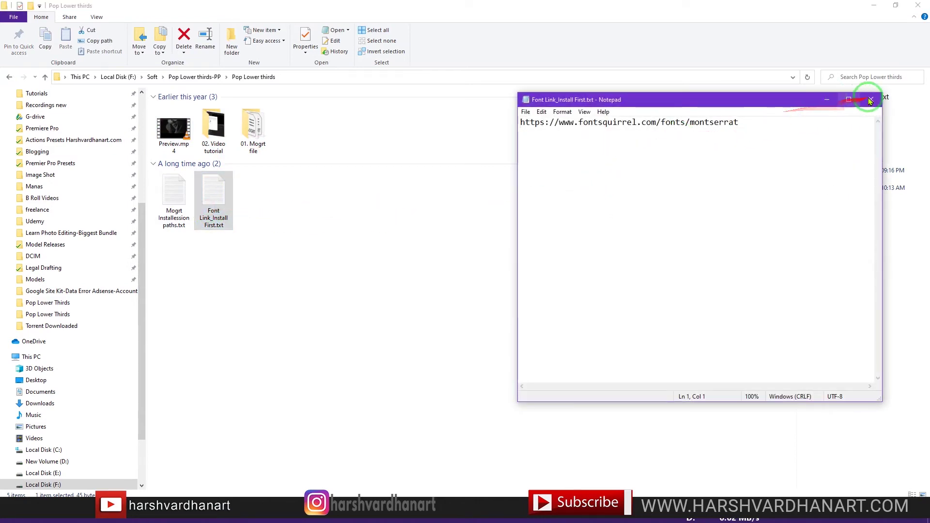
pyautogui.click(869, 100)
pyautogui.click(178, 218)
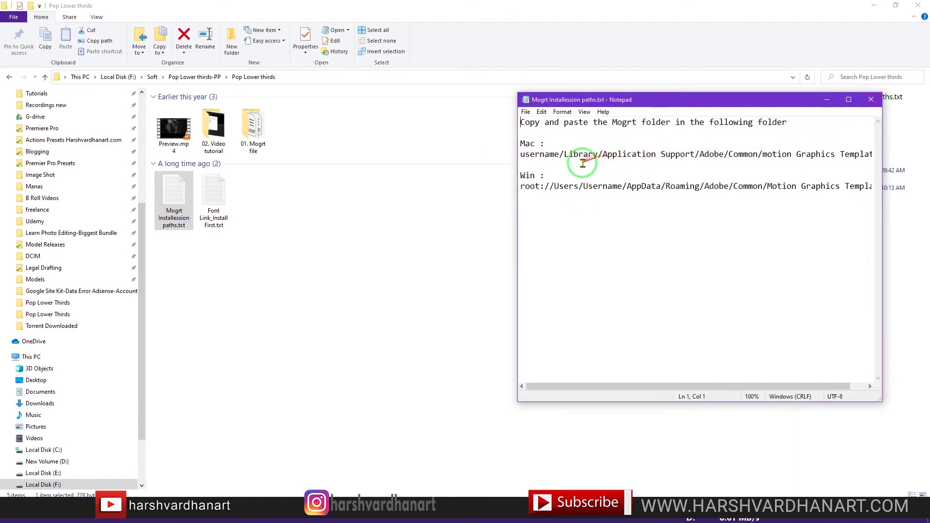
pyautogui.moveTo(595, 386); pyautogui.dragTo(796, 173)
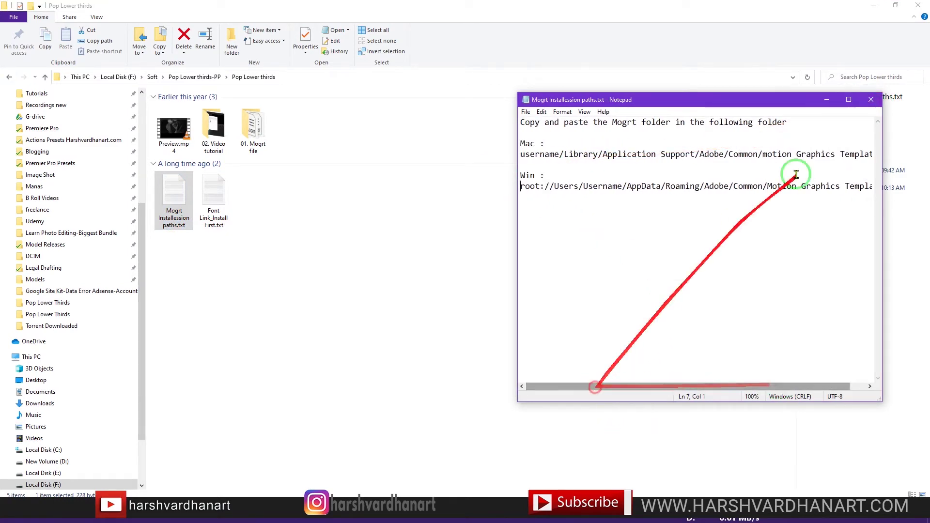
pyautogui.click(871, 100)
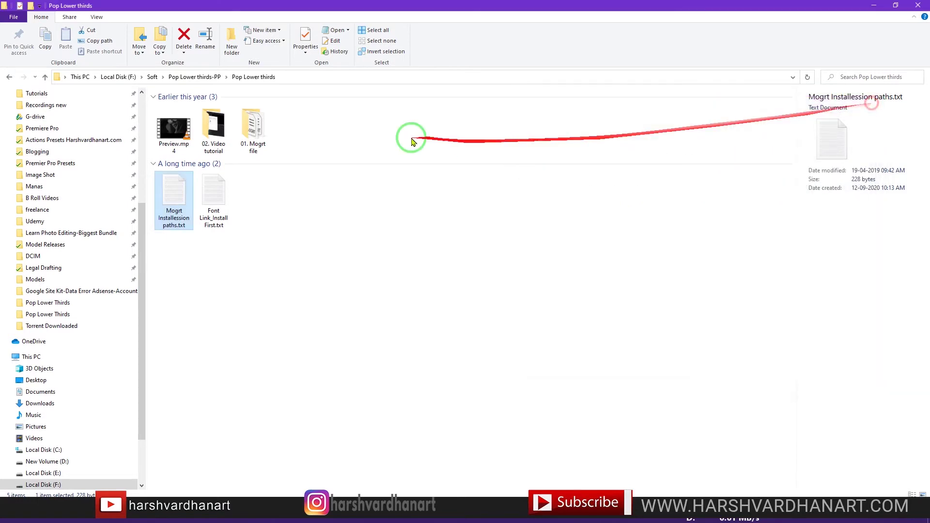
# Open the 01. Mogrt file folder containing the Pop Lower third templates and copy its full folder path.
pyautogui.doubleClick(257, 145)
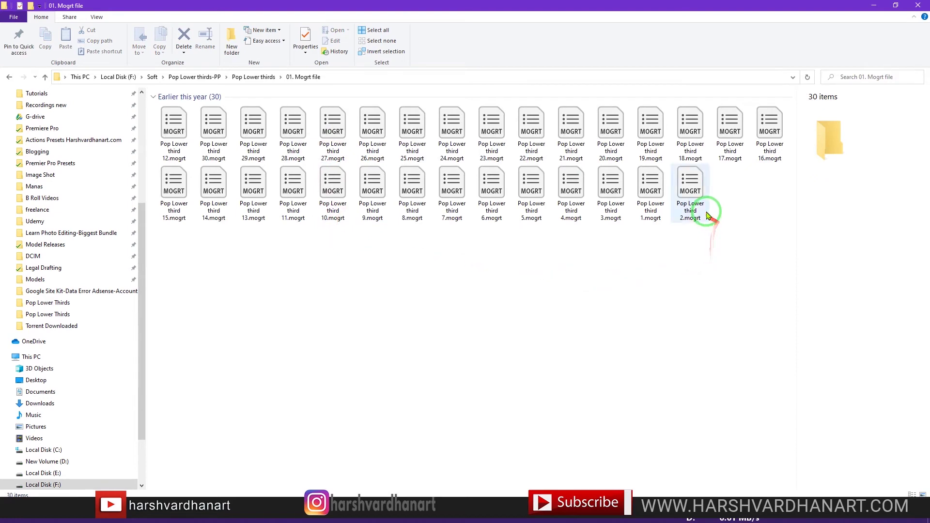
pyautogui.moveTo(740, 329); pyautogui.dragTo(548, 162)
pyautogui.click(427, 265)
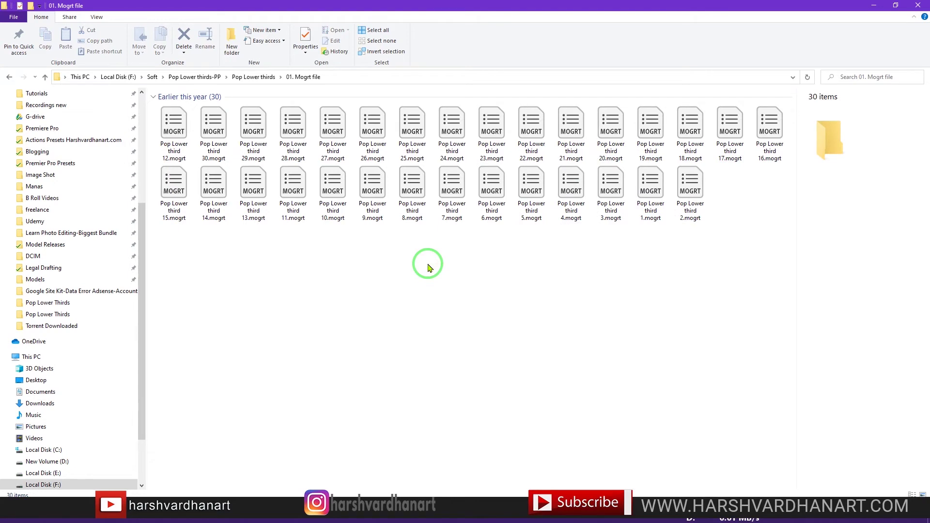
pyautogui.click(343, 78)
pyautogui.rightClick(206, 79)
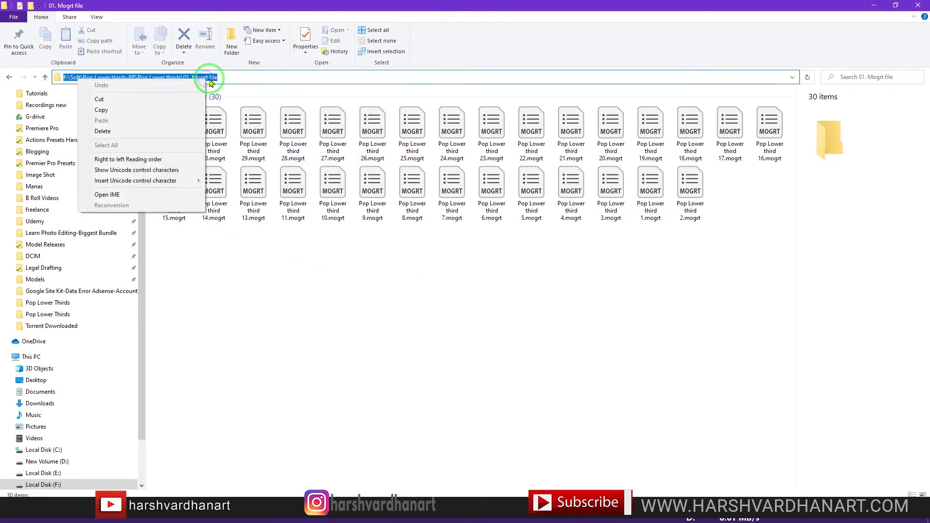
pyautogui.click(132, 109)
pyautogui.click(361, 402)
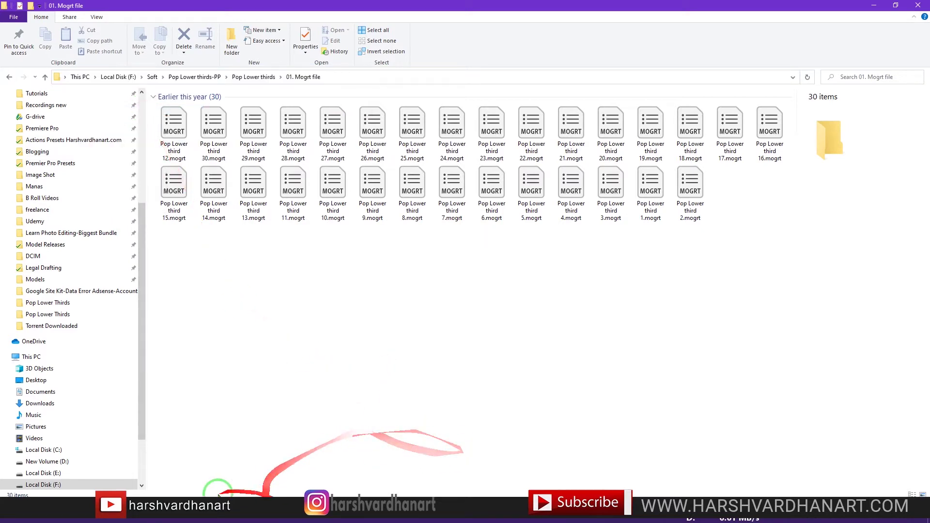
# Switch to Premiere Pro, show Essential Graphics and open its Manage Additional Folders settings.
pyautogui.click(204, 520)
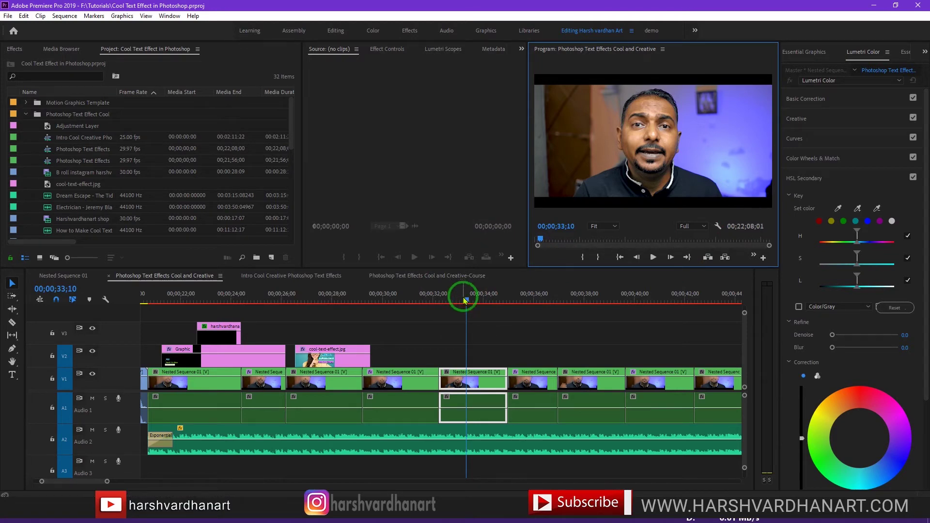
pyautogui.click(169, 16)
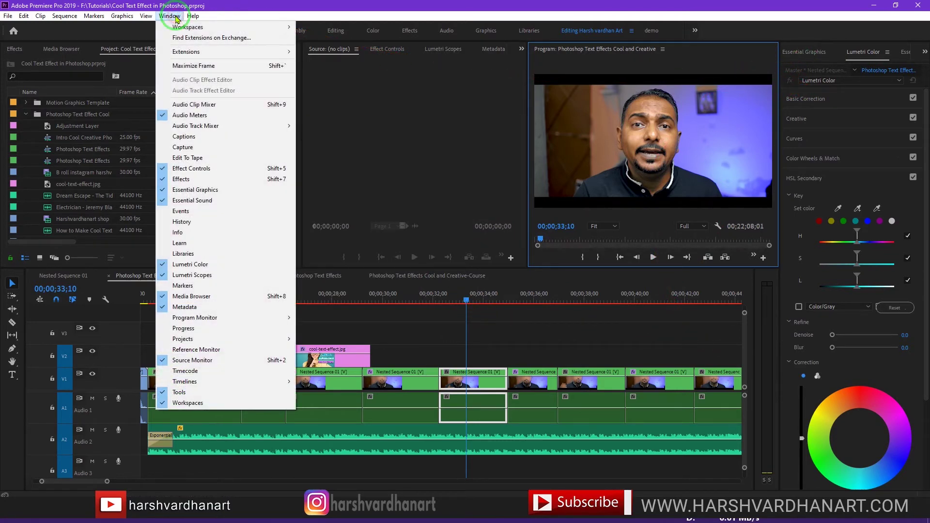
pyautogui.click(220, 192)
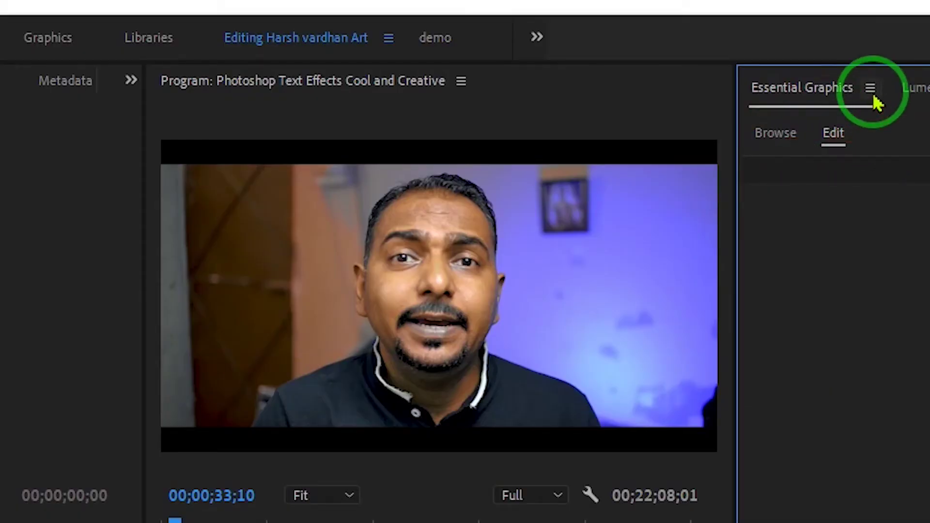
pyautogui.click(871, 89)
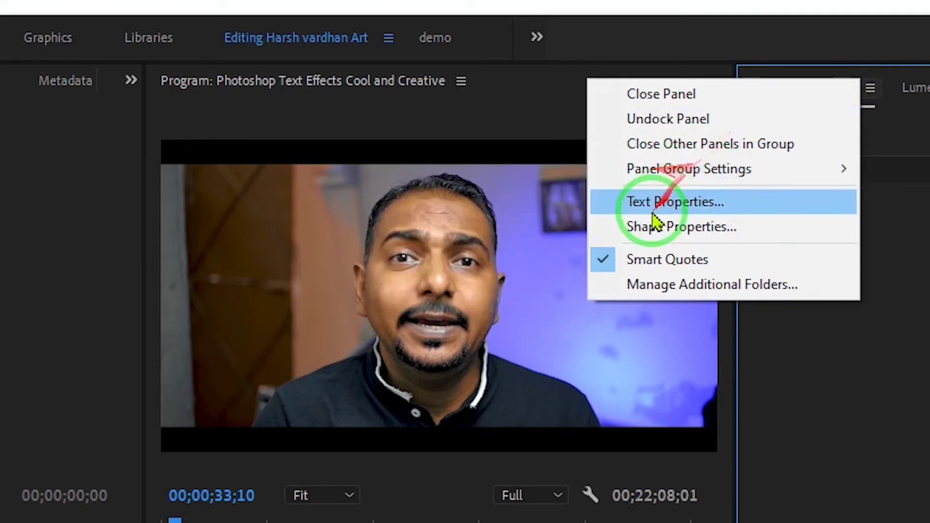
pyautogui.click(729, 295)
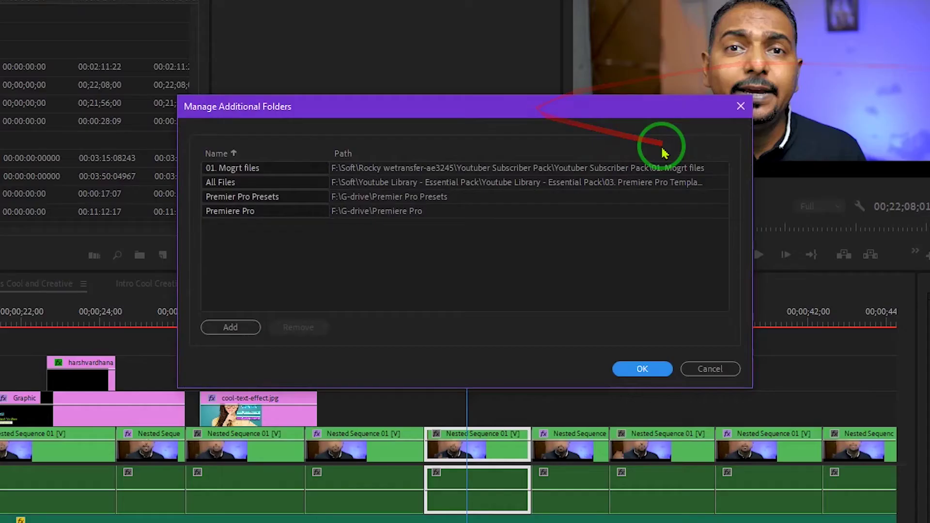
# Add F:\Soft\Pop Lower thirds-PP\Pop Lower thirds\01. Mogrt file as an additional template folder and accept the folder list.
pyautogui.click(232, 328)
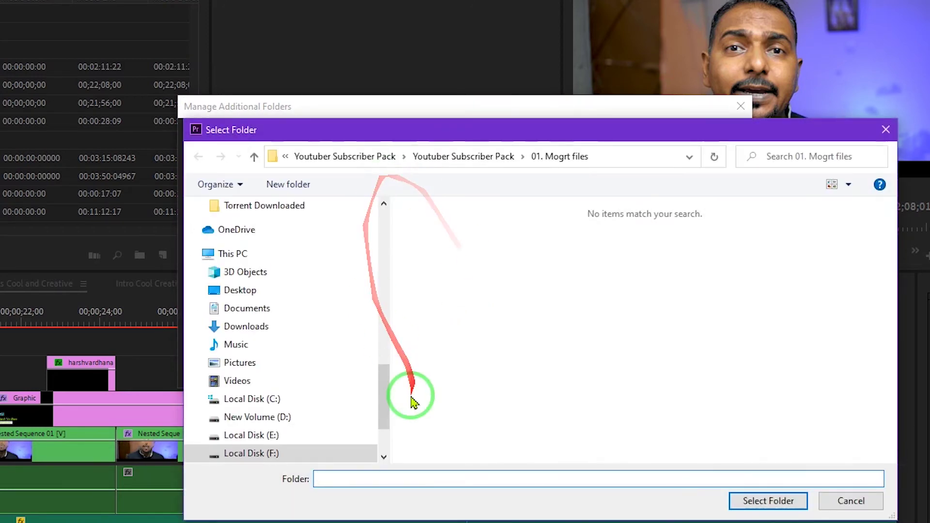
pyautogui.moveTo(383, 400); pyautogui.dragTo(561, 202)
pyautogui.click(619, 158)
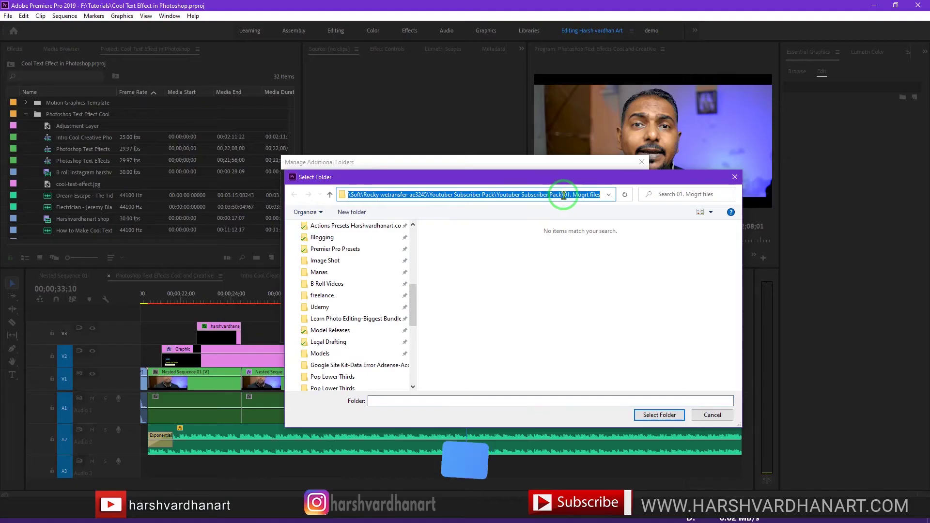
pyautogui.rightClick(563, 195)
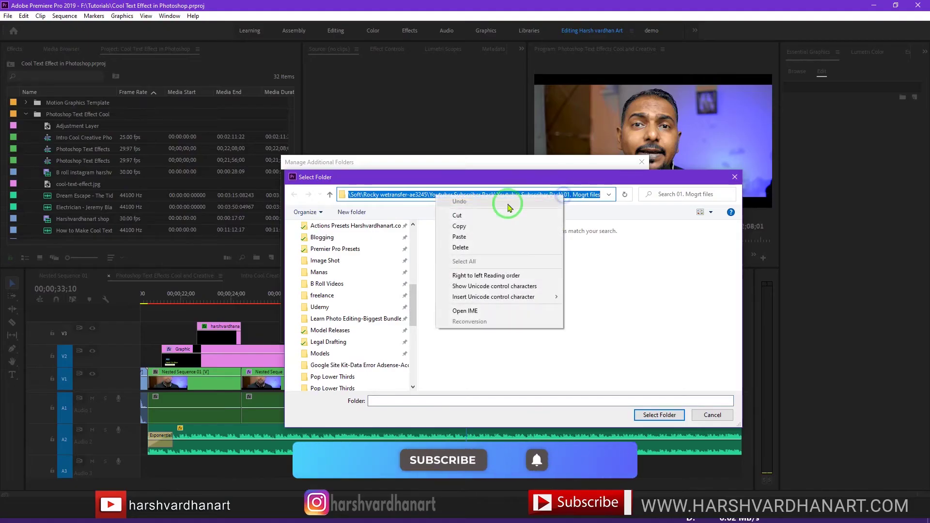
pyautogui.click(484, 236)
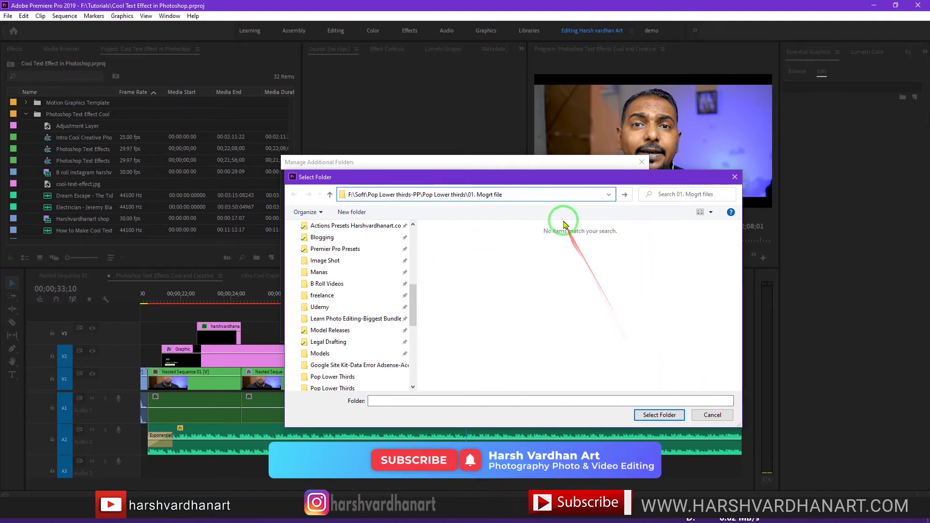
pyautogui.press('Return')
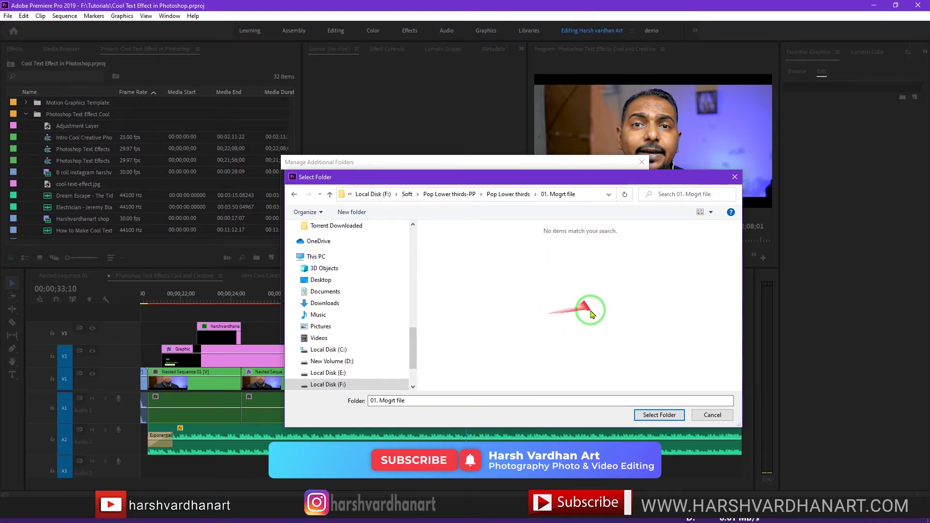
pyautogui.click(660, 415)
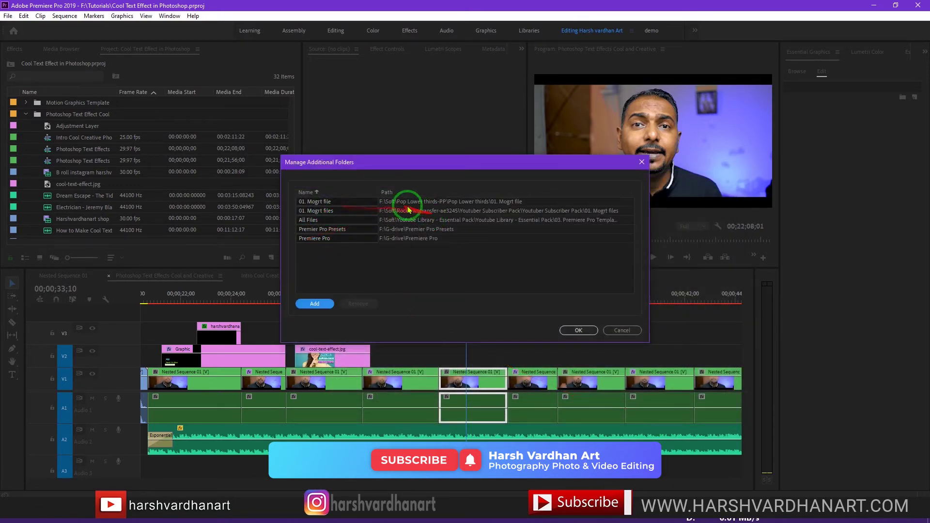
pyautogui.click(415, 203)
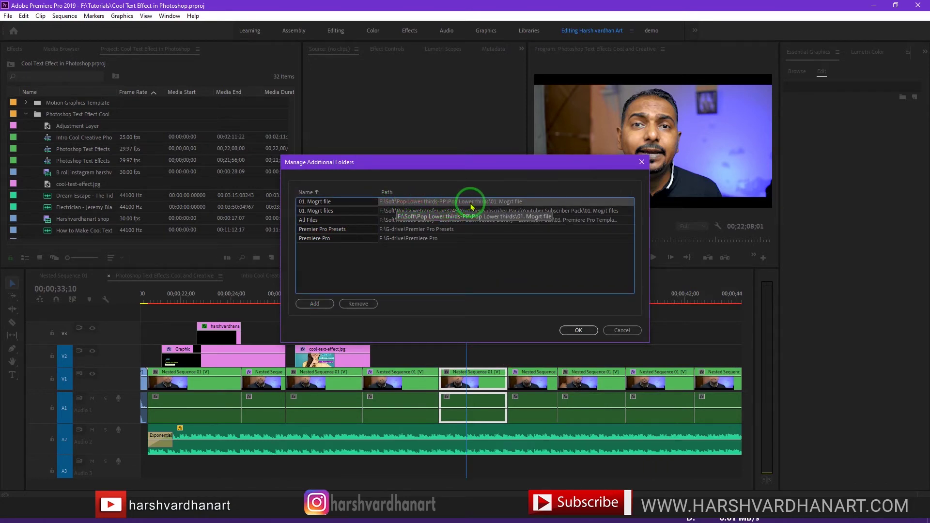
pyautogui.click(579, 330)
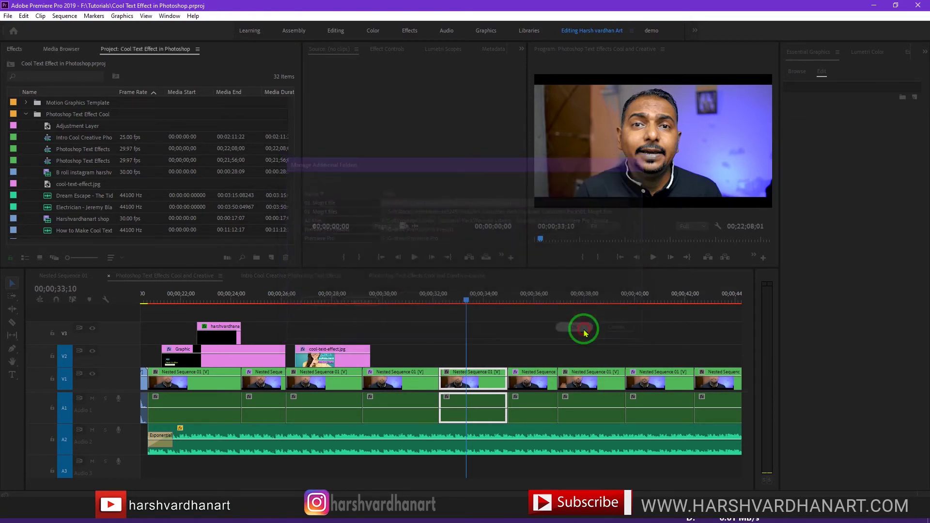
# Browse My Templates in Essential Graphics with the panel maximised and locate the Pop Lower third templates.
pyautogui.click(795, 72)
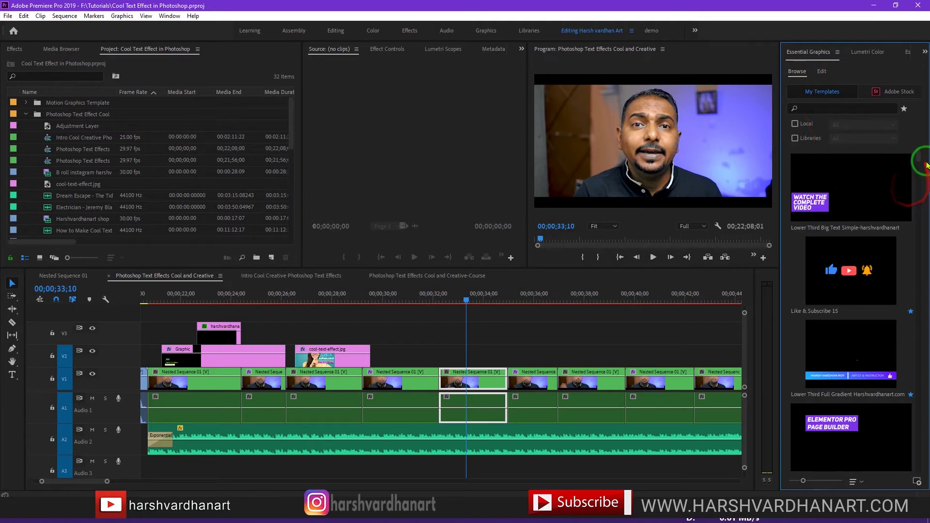
pyautogui.moveTo(921, 156); pyautogui.dragTo(926, 190)
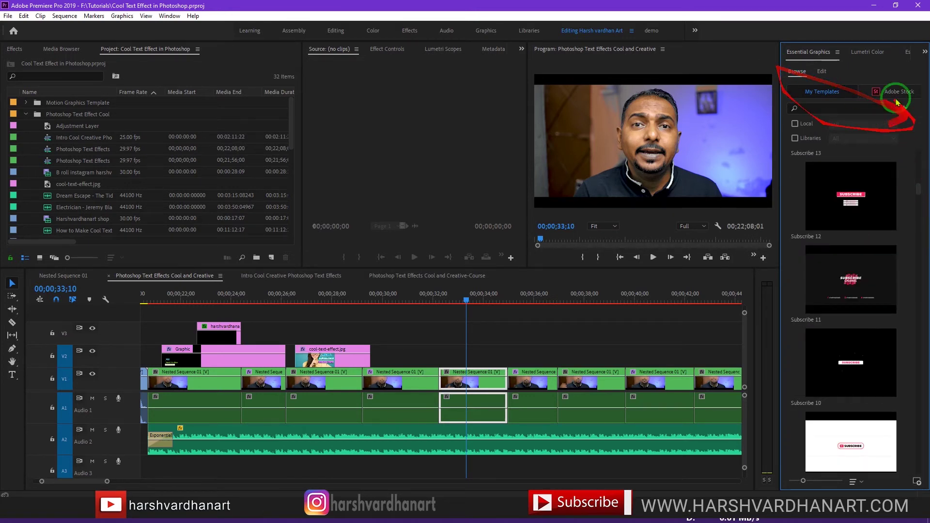
pyautogui.moveTo(834, 162)
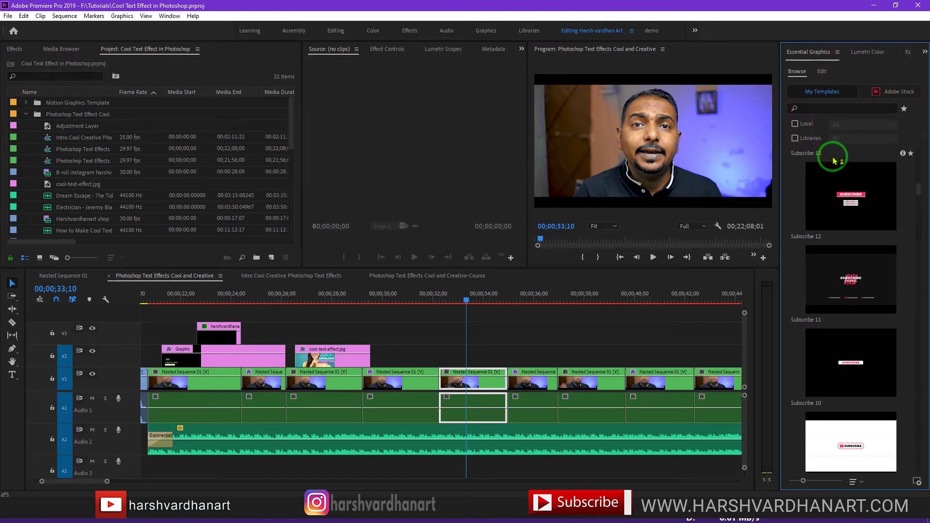
pyautogui.press('`')
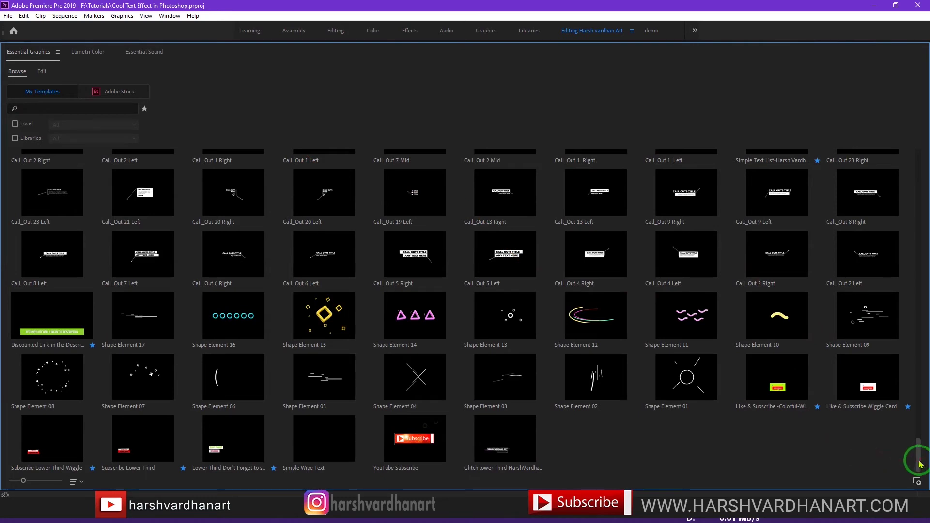
pyautogui.moveTo(920, 452); pyautogui.dragTo(921, 446)
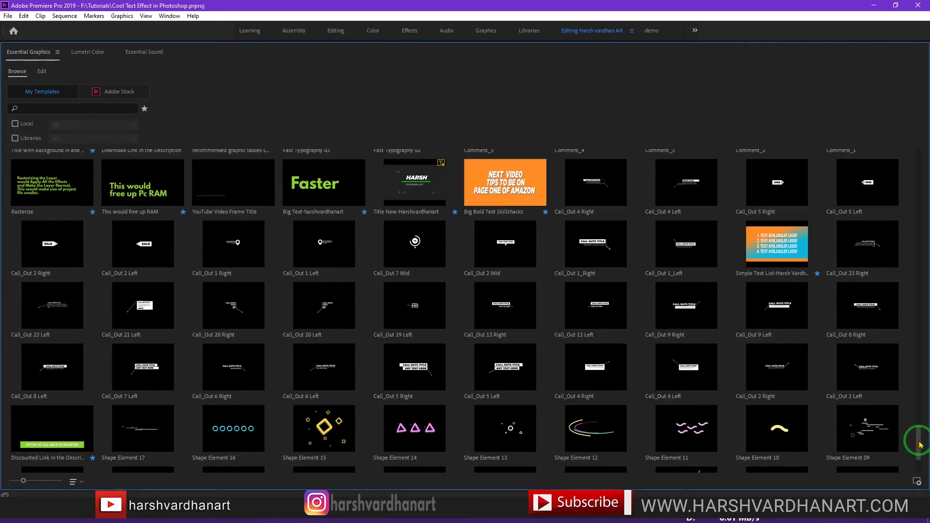
pyautogui.click(921, 425)
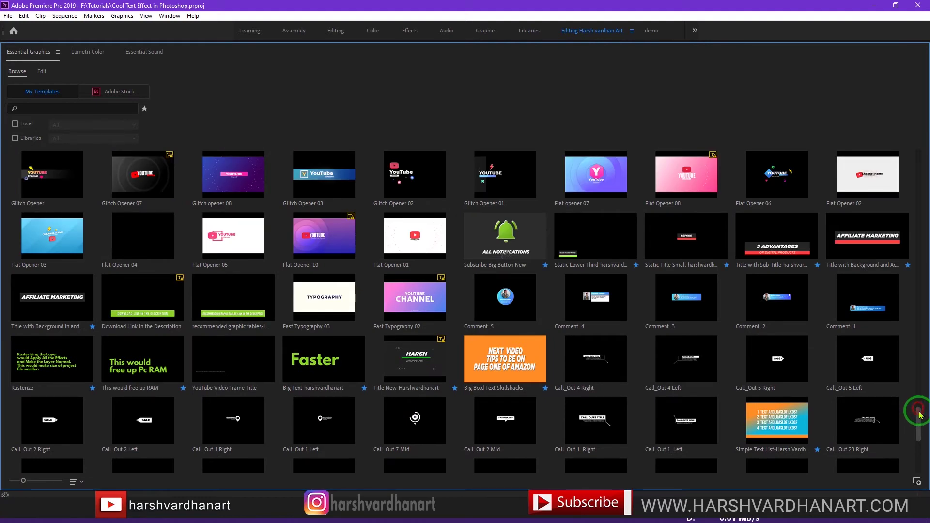
pyautogui.click(921, 413)
pyautogui.click(924, 388)
pyautogui.moveTo(925, 400); pyautogui.dragTo(921, 198)
pyautogui.scroll(3, 831, 193)
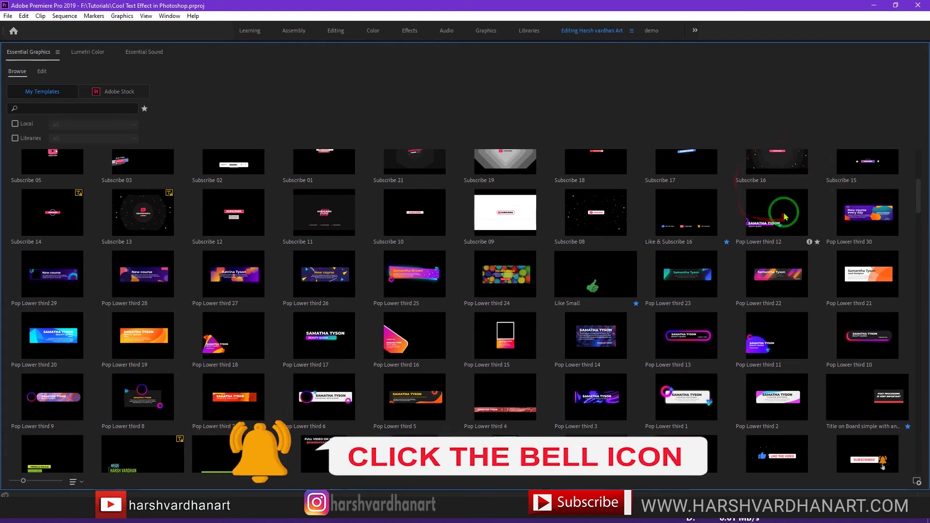
# Search the Essential Graphics templates for "pop" and restore the panel to its normal size.
pyautogui.click(82, 109)
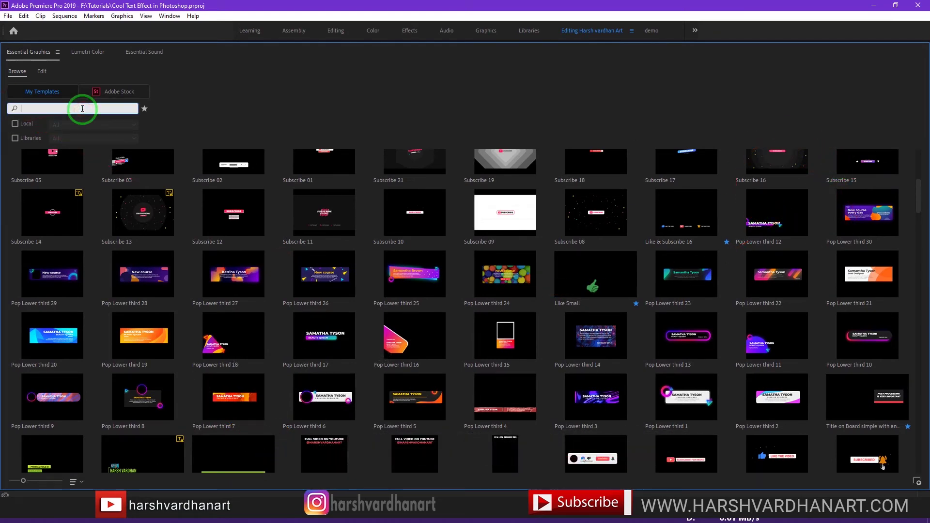
pyautogui.press('Return')
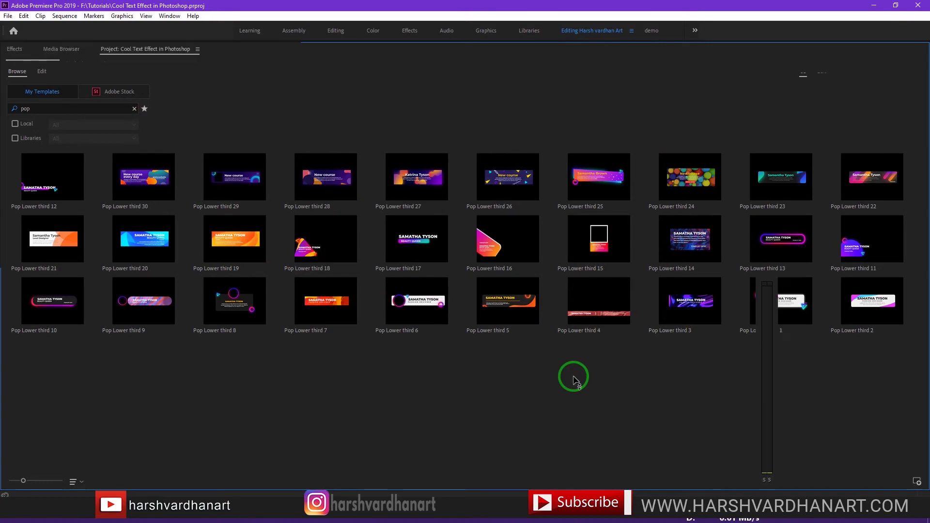
pyautogui.press('`')
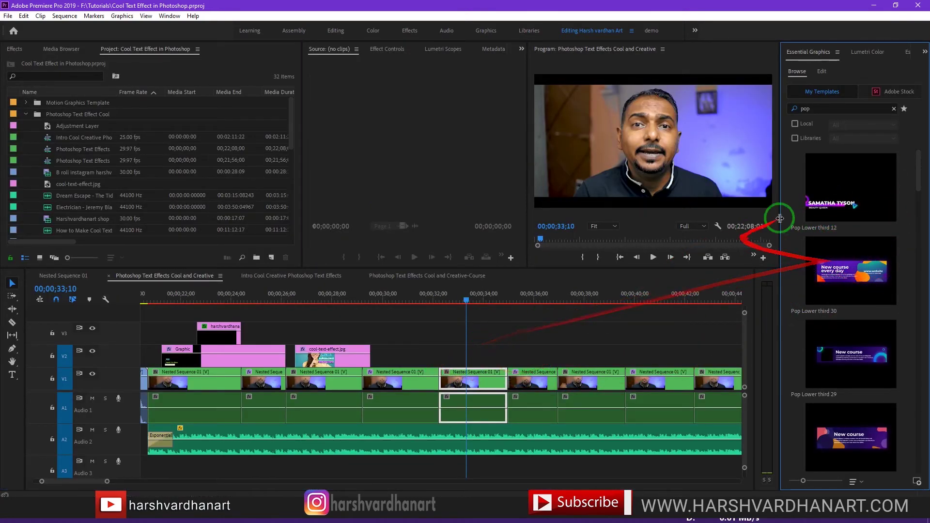
# Place Pop Lower third 12 on track V2 above the selected nested clip, and preview it at 1/2 playback resolution.
pyautogui.moveTo(843, 202); pyautogui.dragTo(442, 354)
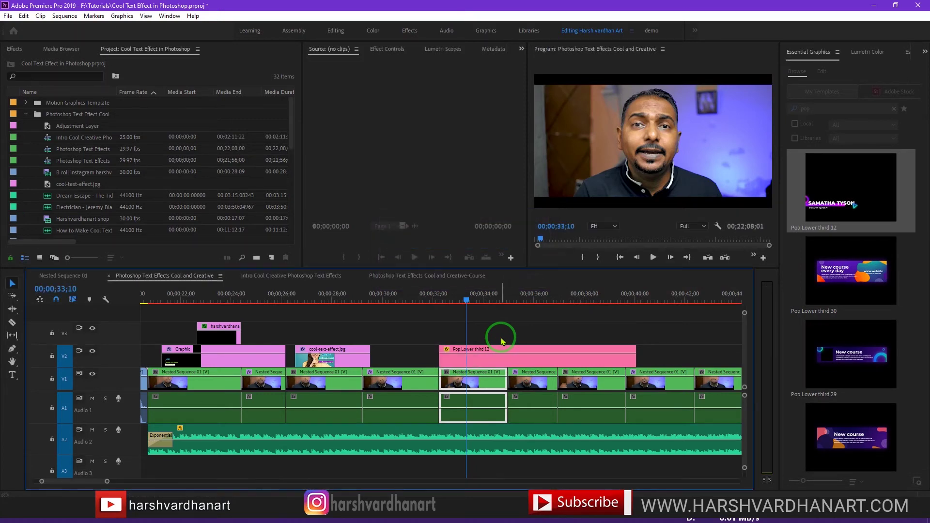
pyautogui.click(686, 226)
pyautogui.click(693, 246)
pyautogui.click(432, 302)
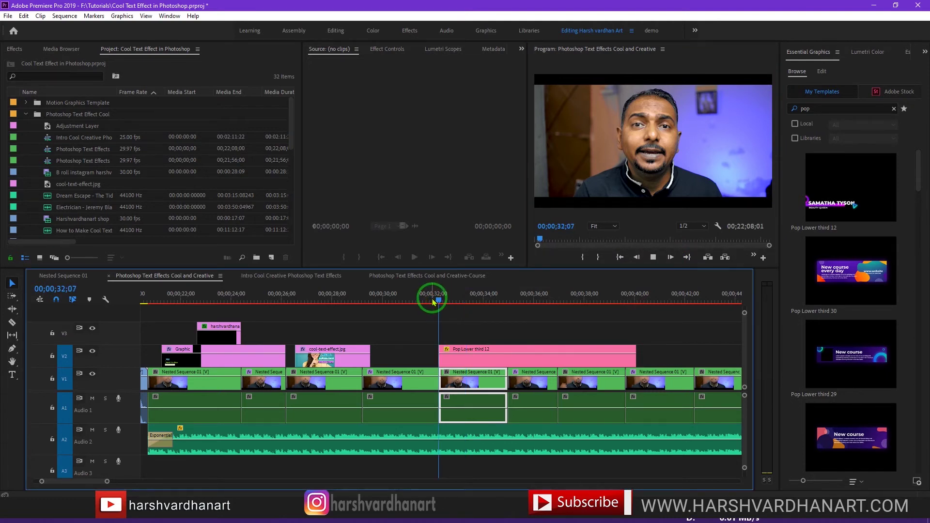
pyautogui.click(100, 410)
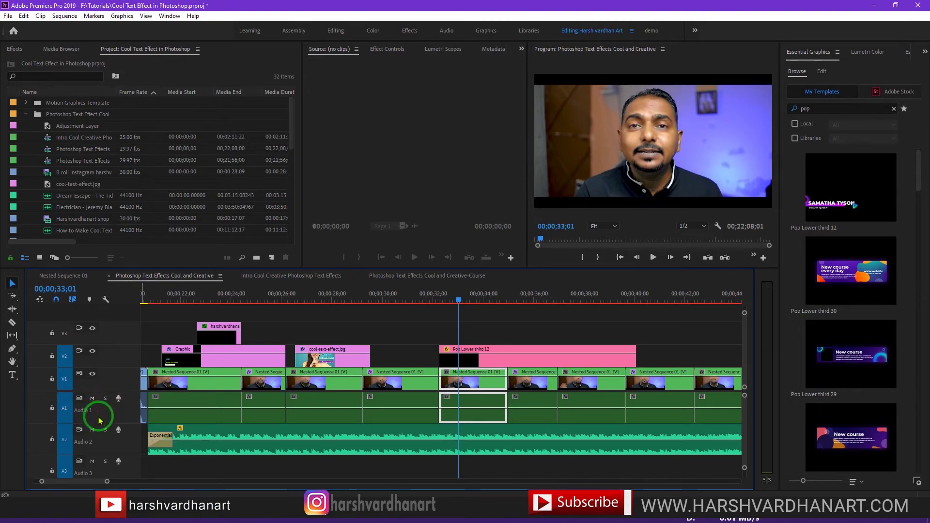
# Turn off Scale to Frame Size for the lower third clip on Video 2 in the screen-recording sequence.
pyautogui.click(284, 344)
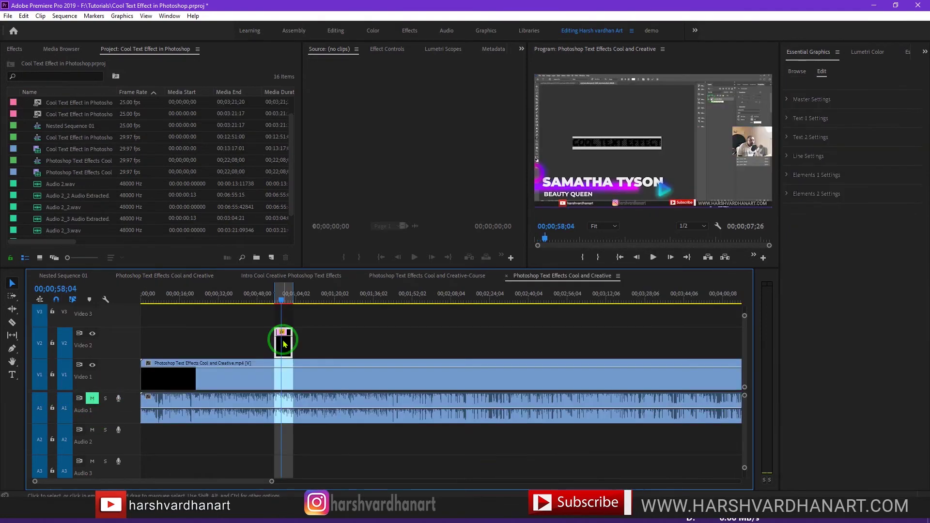
pyautogui.rightClick(284, 344)
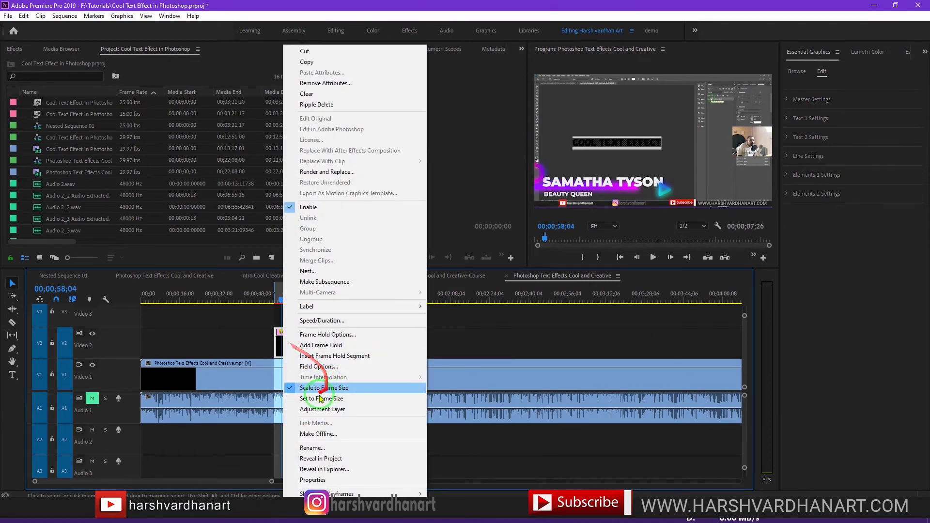
pyautogui.click(338, 391)
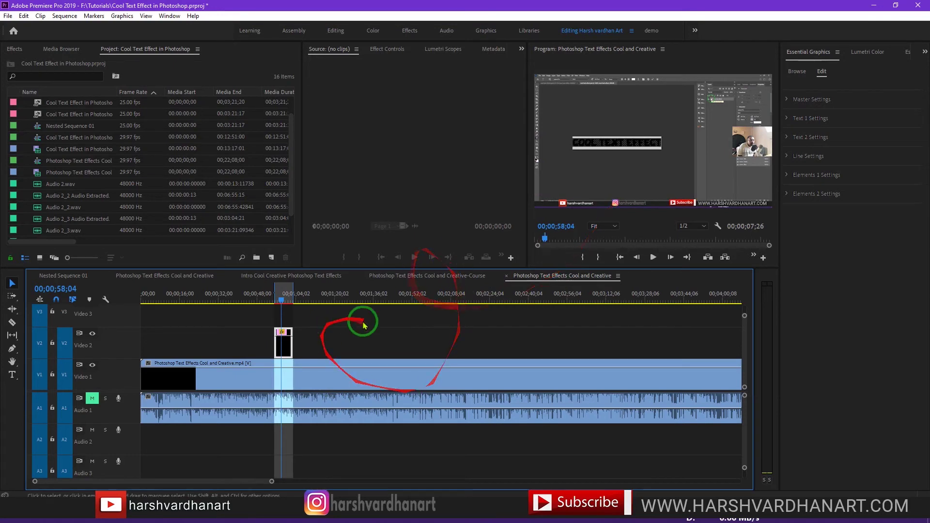
# Reselect the lower third clip on Video 2 with the playhead over it and expand its Master Settings.
pyautogui.click(299, 372)
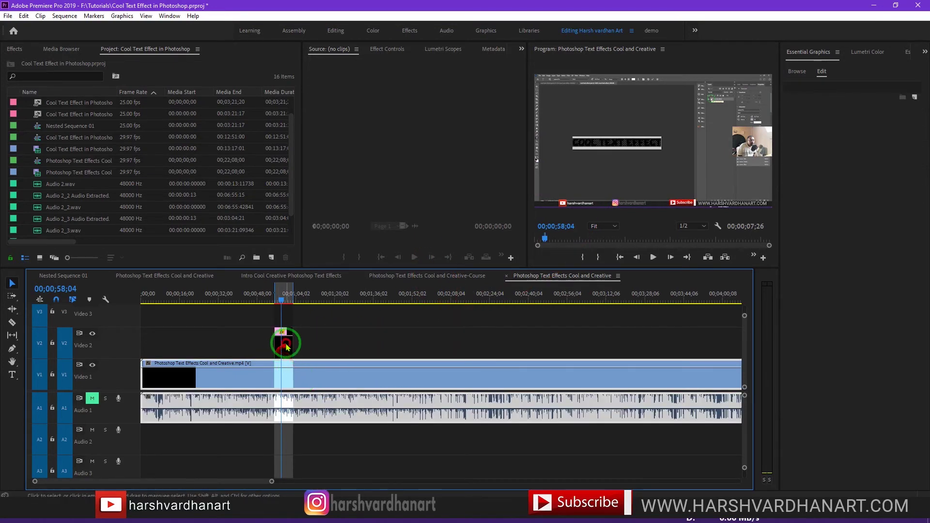
pyautogui.click(283, 339)
pyautogui.moveTo(279, 303); pyautogui.dragTo(285, 303)
pyautogui.click(285, 345)
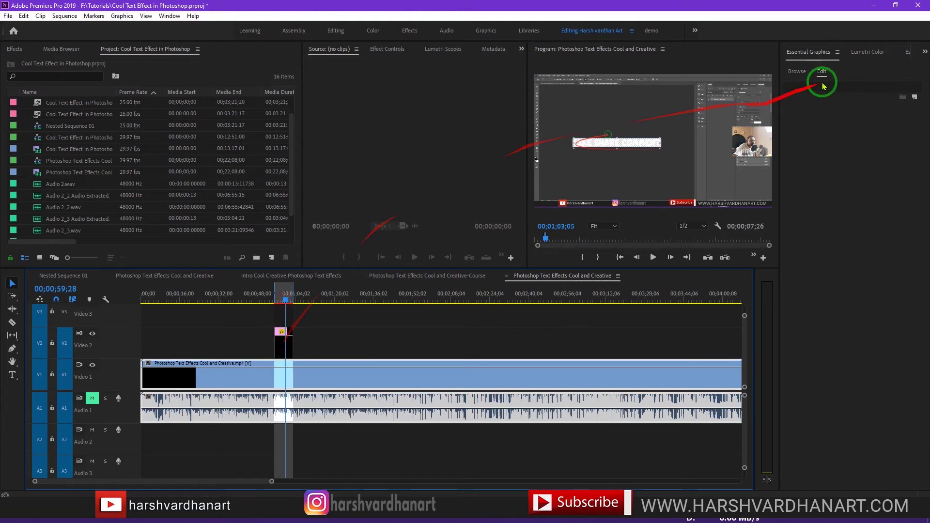
pyautogui.click(786, 100)
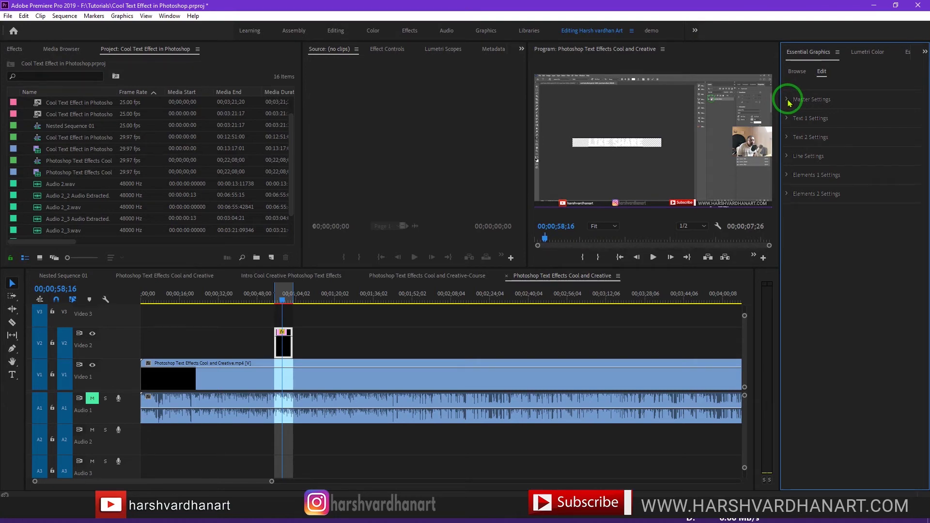
pyautogui.click(787, 100)
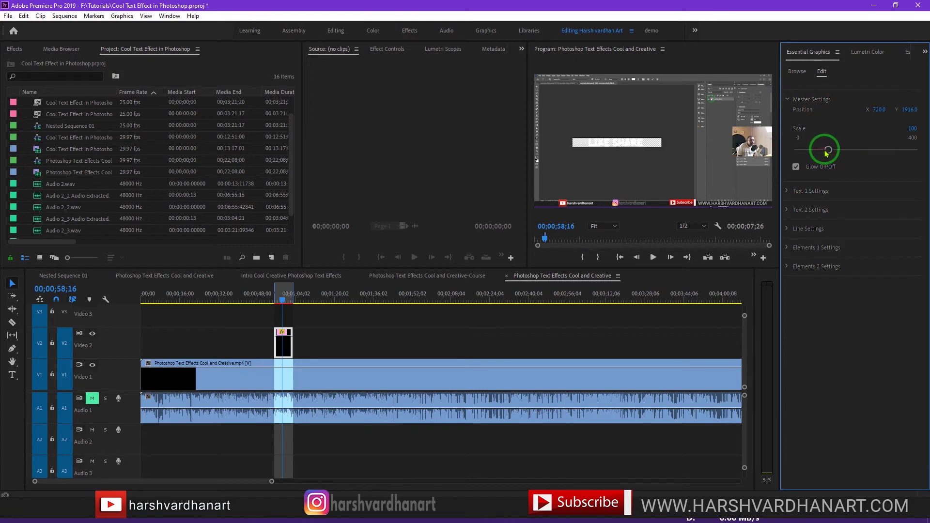
# Replace the lower third's Text 1 source text with the channel name in capitals.
pyautogui.click(787, 191)
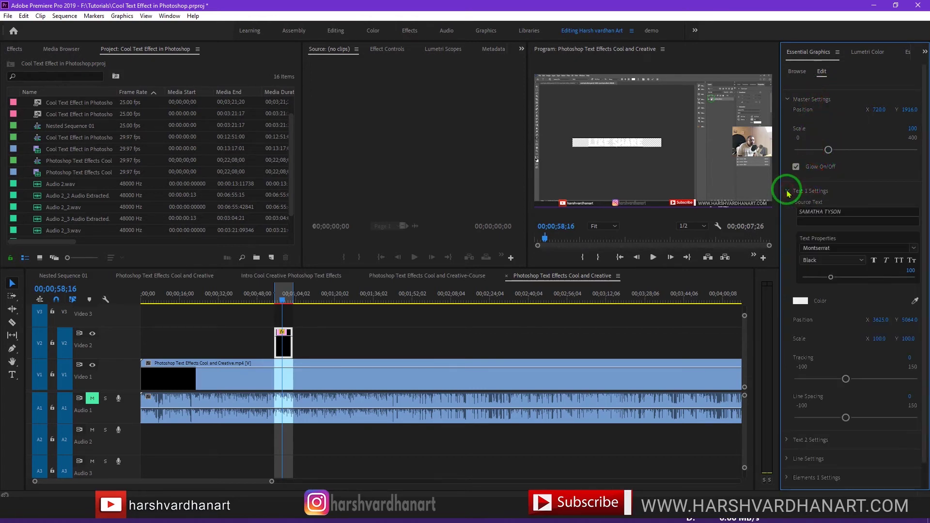
pyautogui.moveTo(849, 212); pyautogui.dragTo(795, 212)
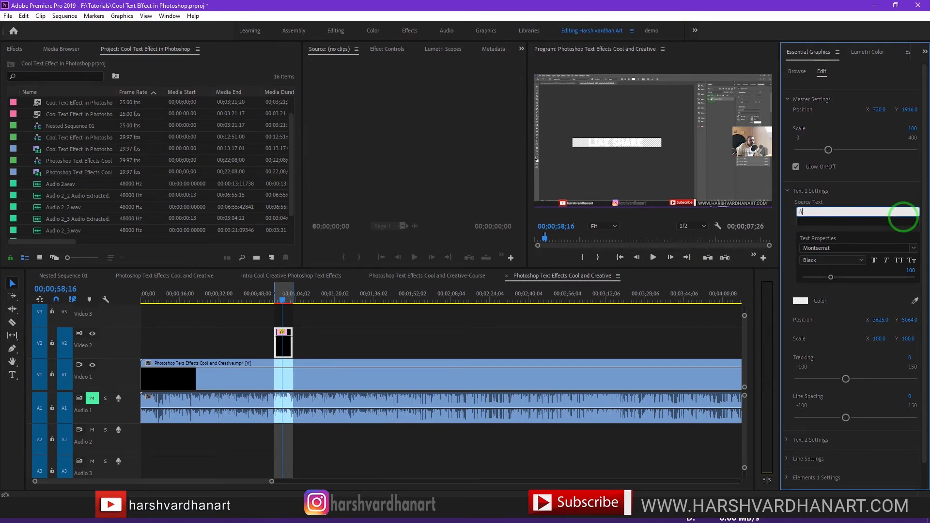
pyautogui.write('HARSH VARDHAN ART')
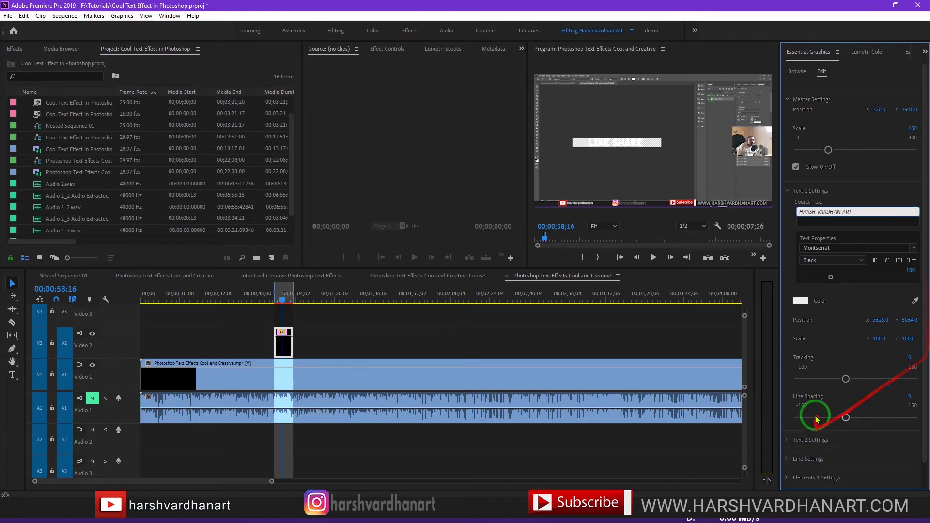
# Set the lower third's Text 2 source text to INSTRUCTOR.
pyautogui.moveTo(923, 311); pyautogui.dragTo(926, 370)
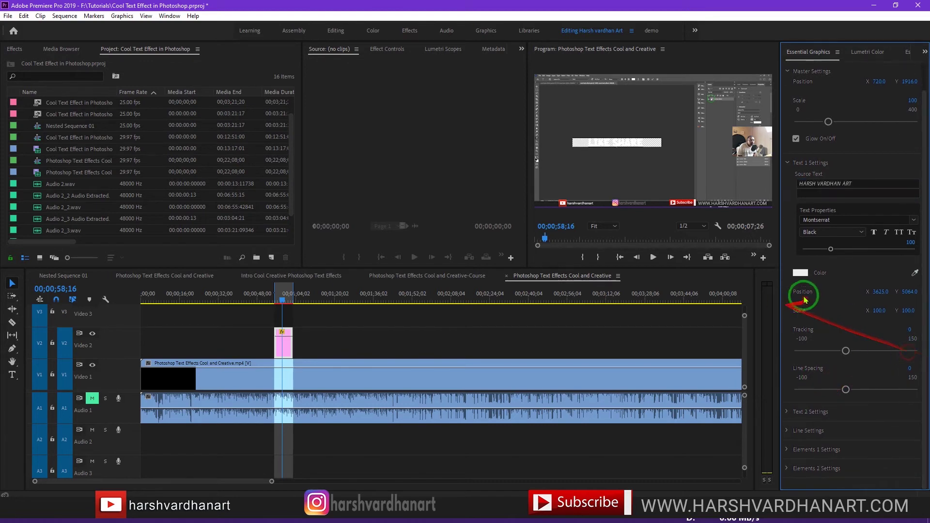
pyautogui.click(787, 412)
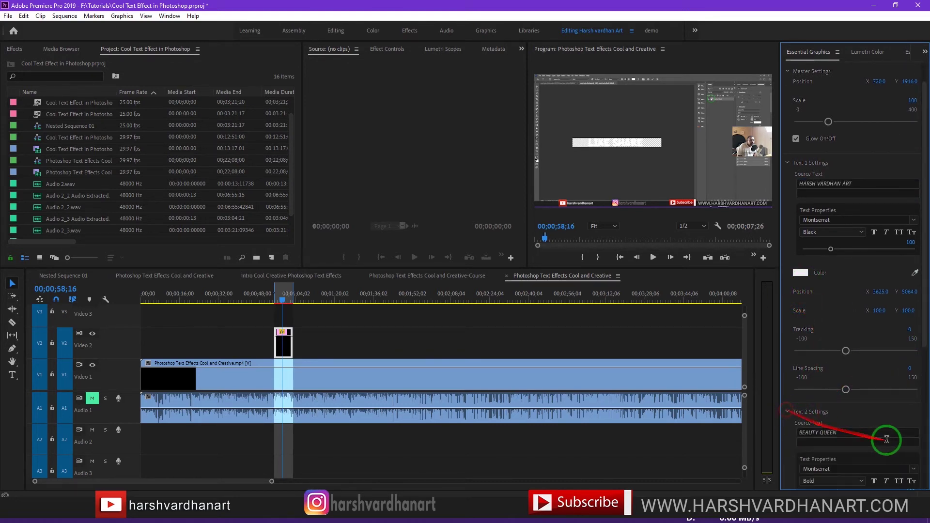
pyautogui.click(882, 430)
pyautogui.moveTo(779, 431); pyautogui.dragTo(886, 428)
pyautogui.write('INSTRUCTOR')
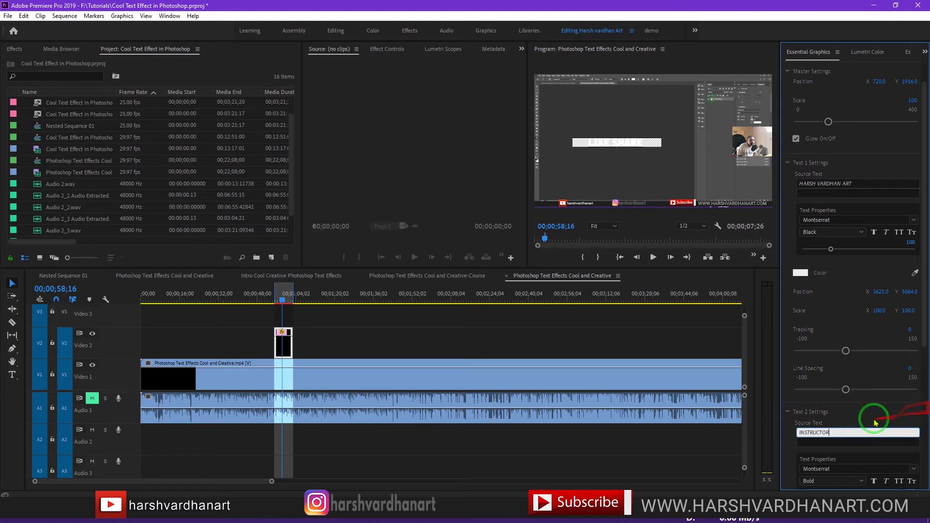
# Examine the available font families and font styles for the lower third's Text 2.
pyautogui.moveTo(923, 325); pyautogui.dragTo(925, 414)
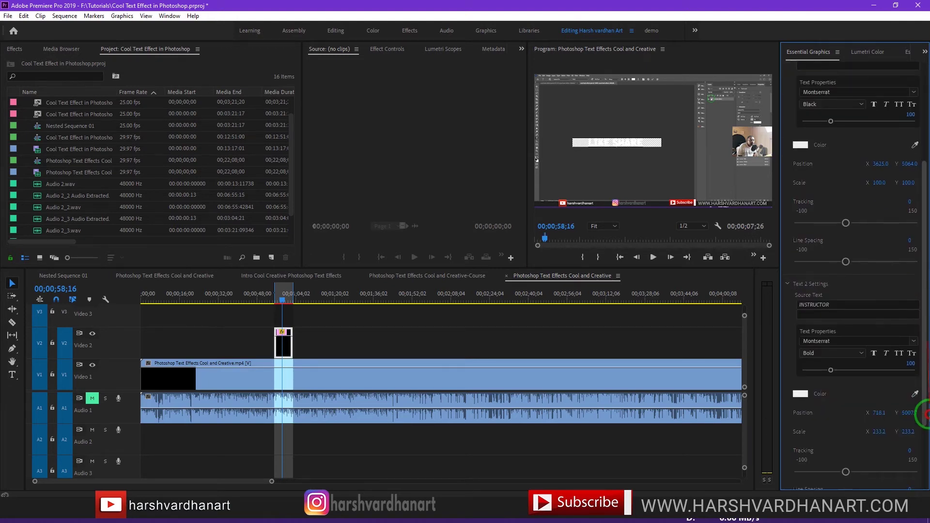
pyautogui.click(916, 342)
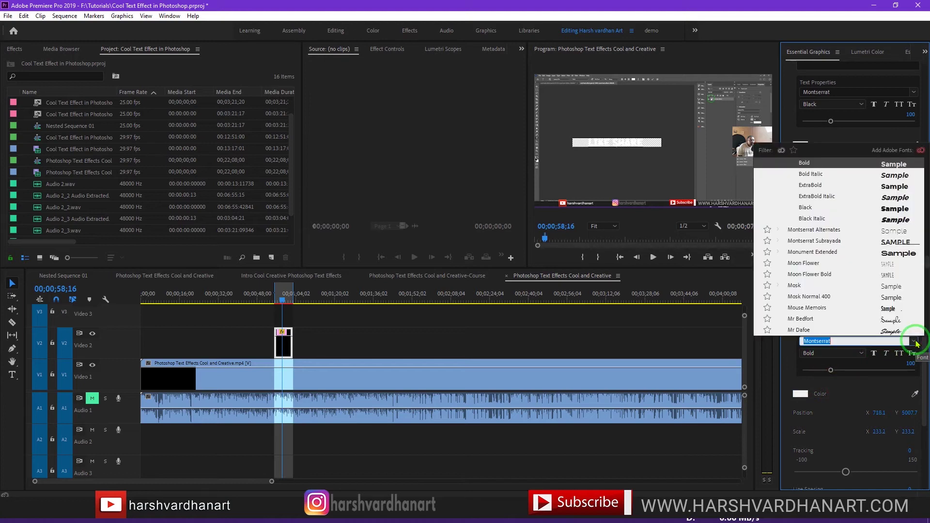
pyautogui.click(916, 342)
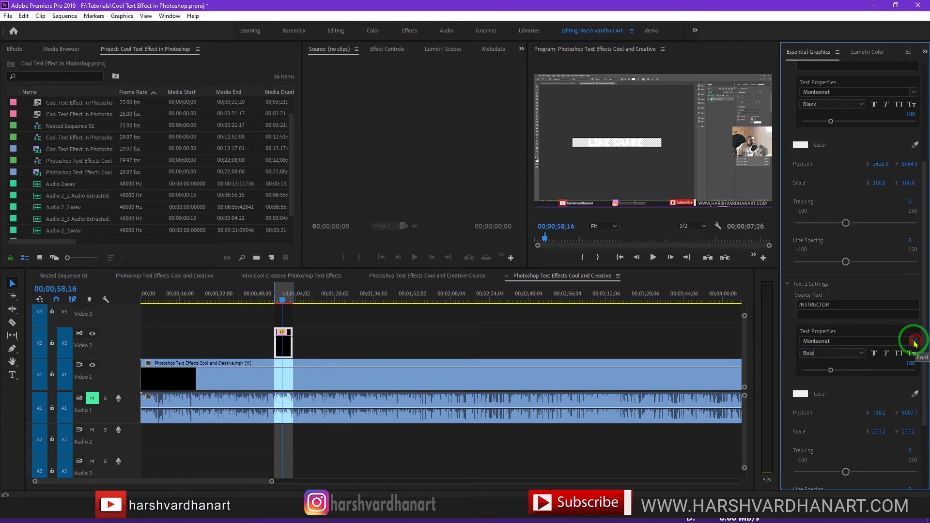
pyautogui.click(860, 354)
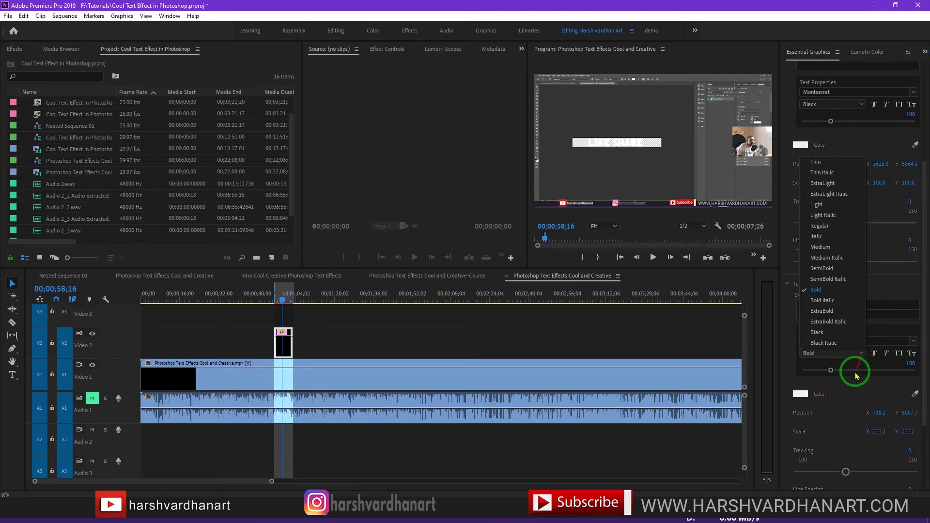
pyautogui.click(860, 369)
# Expand Line Settings and Elements 1 Settings and examine their colour, thickness, position and scale options.
pyautogui.moveTo(926, 380); pyautogui.dragTo(918, 431)
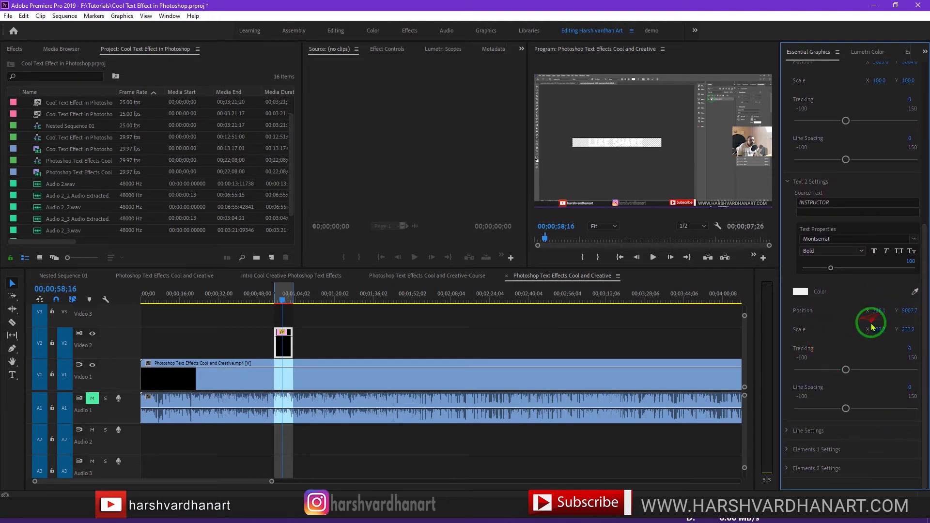
pyautogui.click(787, 431)
pyautogui.moveTo(921, 387); pyautogui.dragTo(924, 460)
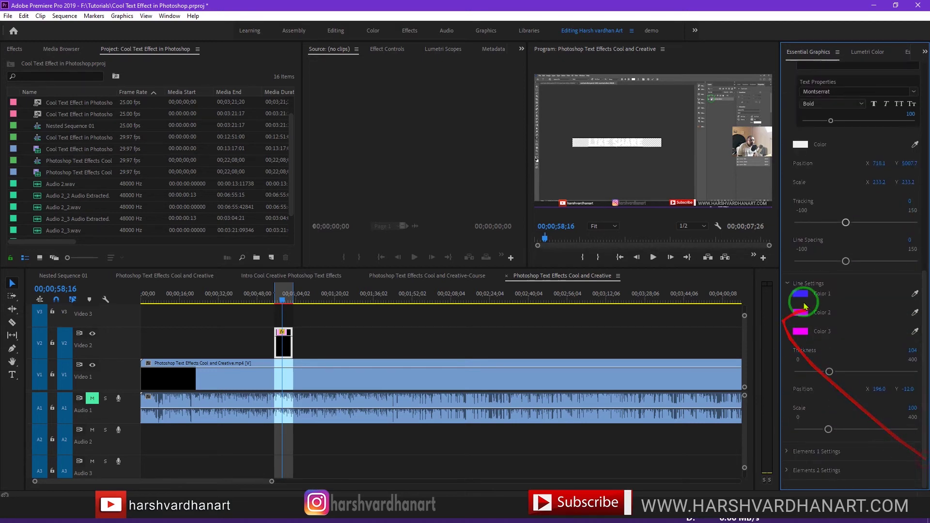
pyautogui.click(789, 452)
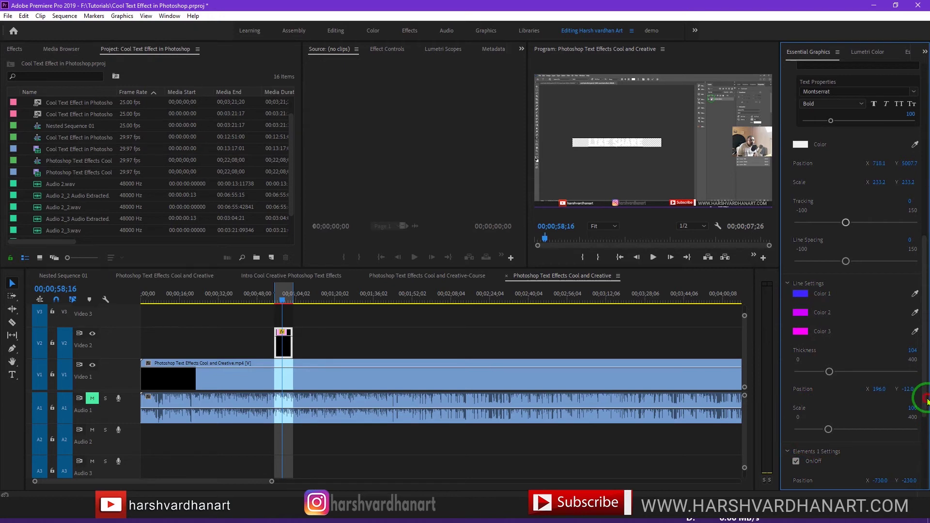
pyautogui.moveTo(924, 384); pyautogui.dragTo(924, 446)
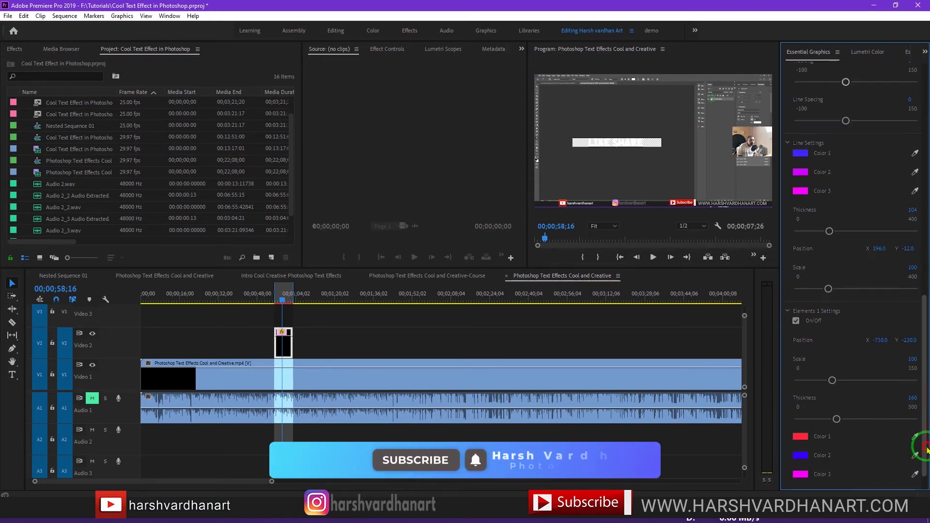
# Scrub the playhead back to the start of the lower third clip at 00;00;55;07.
pyautogui.click(278, 304)
pyautogui.moveTo(278, 305)
pyautogui.mouseDown()
pyautogui.moveTo(303, 307)
pyautogui.moveTo(277, 314)
pyautogui.mouseUp()
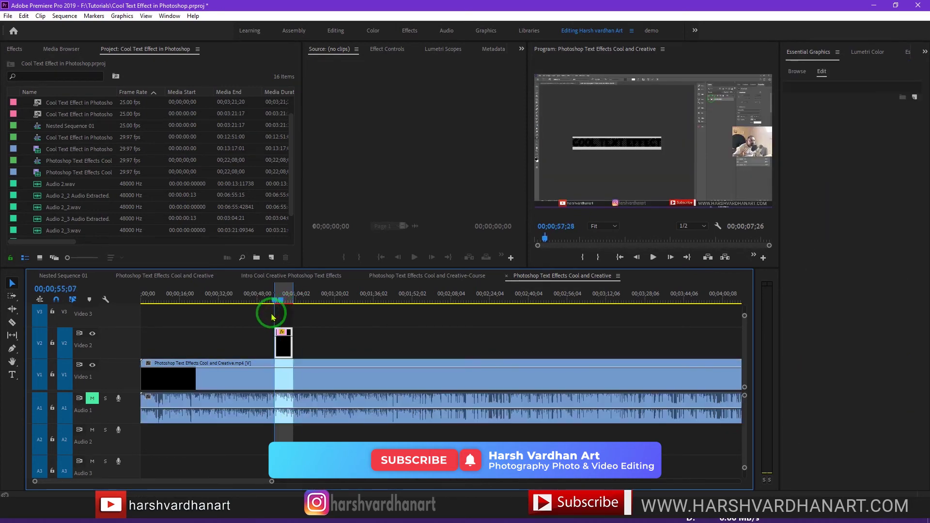
# Save the project and place the Pop Lower third 21 template on Video 2 at 00;01;09;24.
pyautogui.hotkey('ctrl', 's')
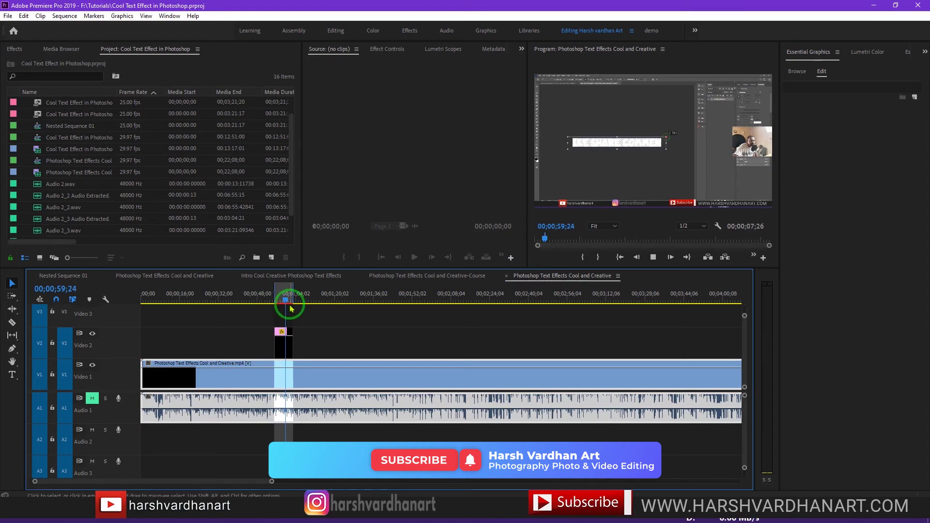
pyautogui.click(281, 302)
pyautogui.moveTo(279, 305); pyautogui.dragTo(310, 299)
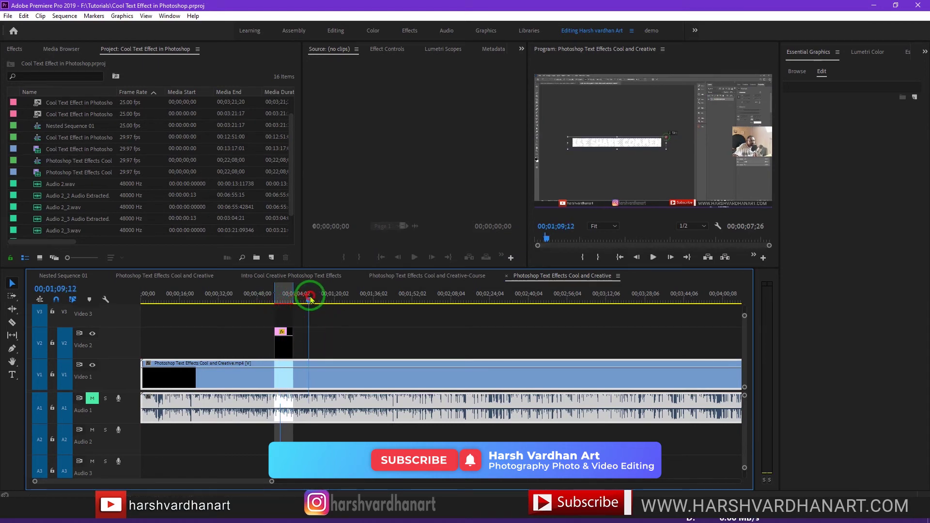
pyautogui.click(797, 71)
pyautogui.scroll(-10, 862, 333)
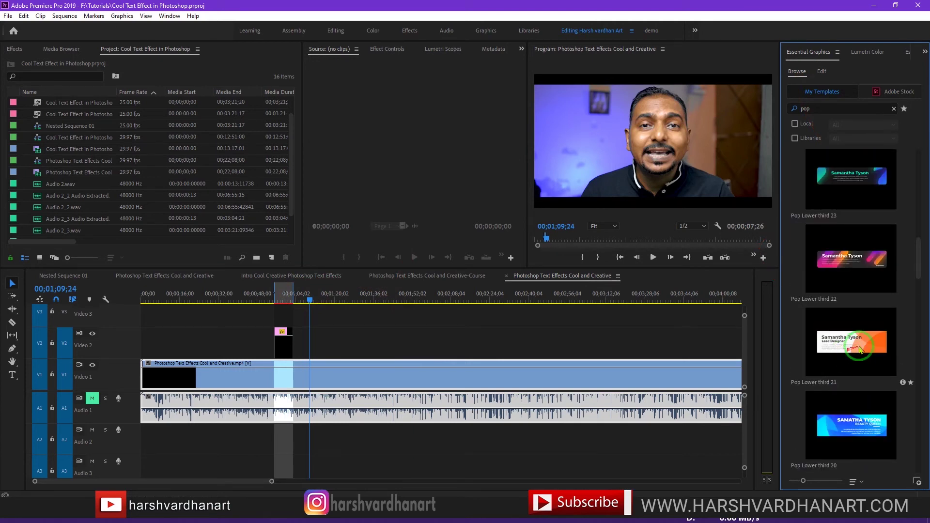
pyautogui.moveTo(864, 356); pyautogui.dragTo(309, 352)
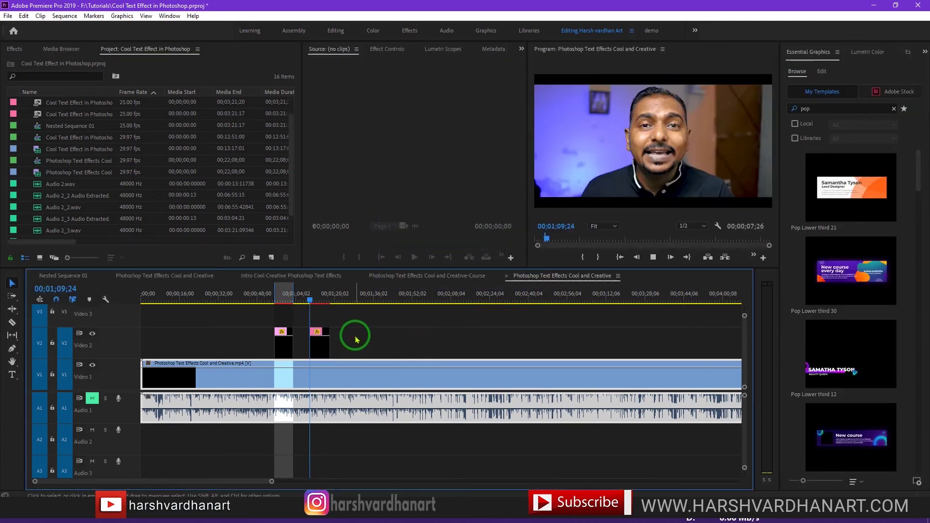
# Play the new Pop Lower third 21 clip up to 00;01;12;09 and scale it to the frame size.
pyautogui.press('space')
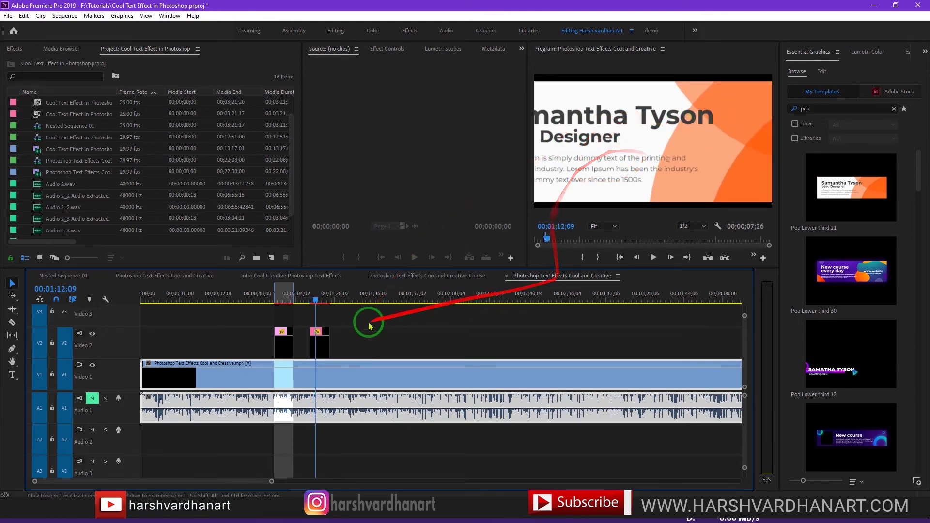
pyautogui.click(320, 343)
pyautogui.rightClick(322, 343)
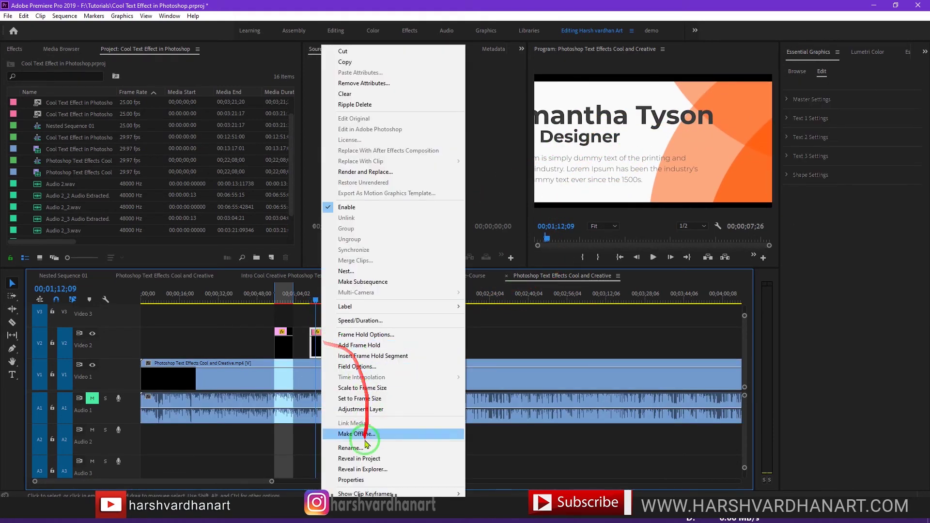
pyautogui.click(380, 390)
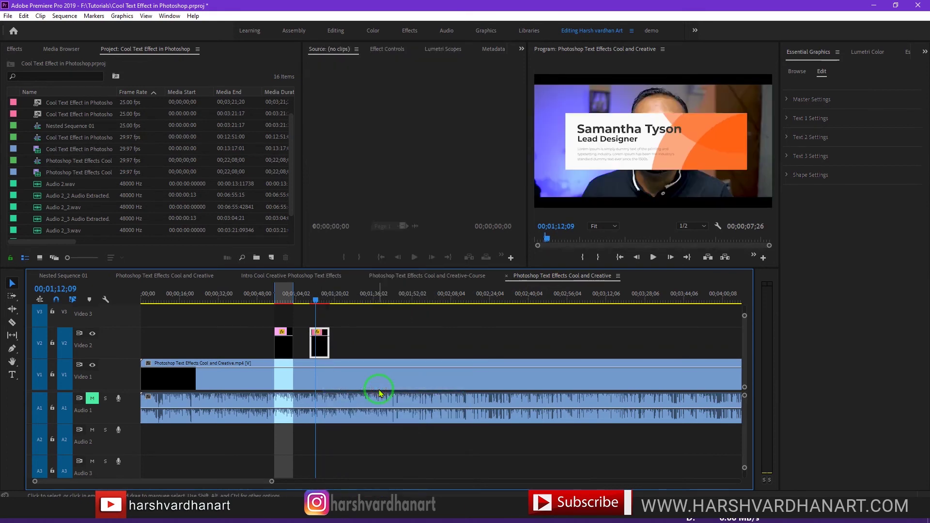
# Set the Pop Lower third 21 clip's scale to 74 and move it to about 545.5, 817.8 in the frame's lower-left corner.
pyautogui.click(317, 352)
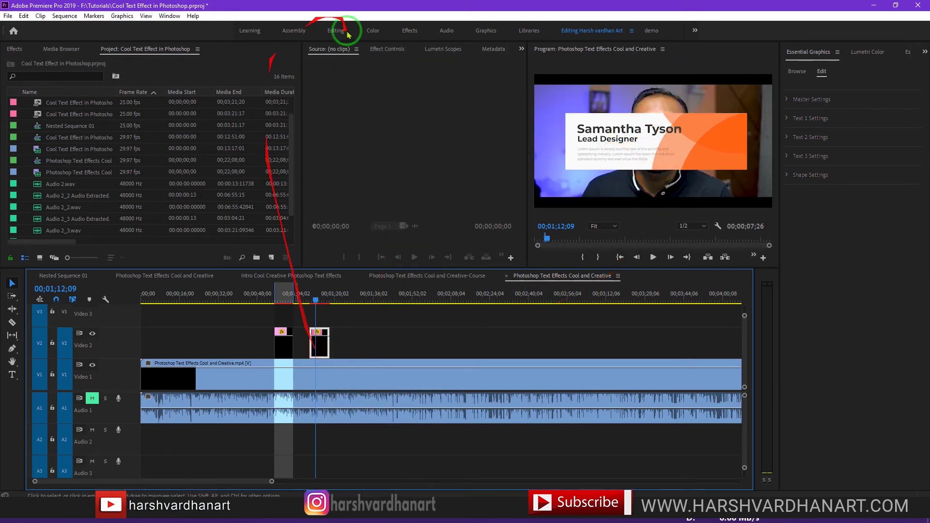
pyautogui.click(390, 49)
pyautogui.moveTo(374, 119); pyautogui.dragTo(353, 121)
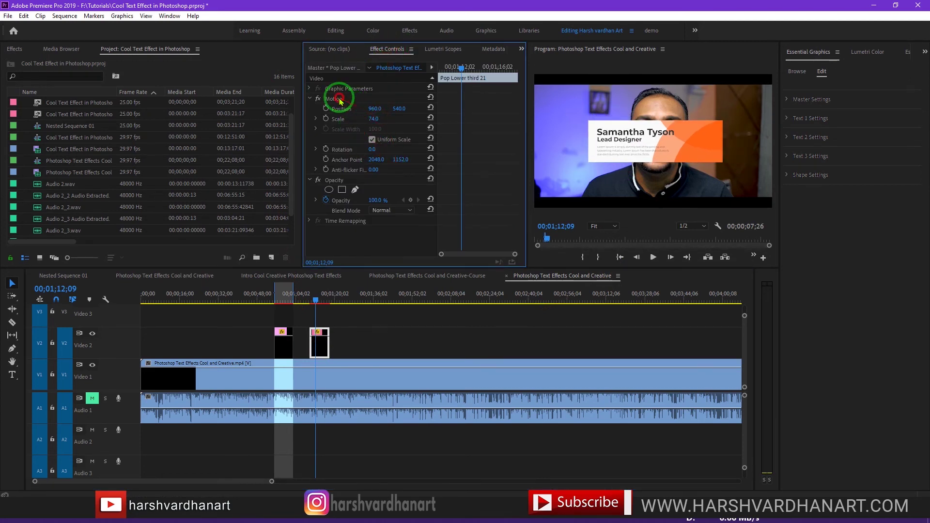
pyautogui.click(339, 99)
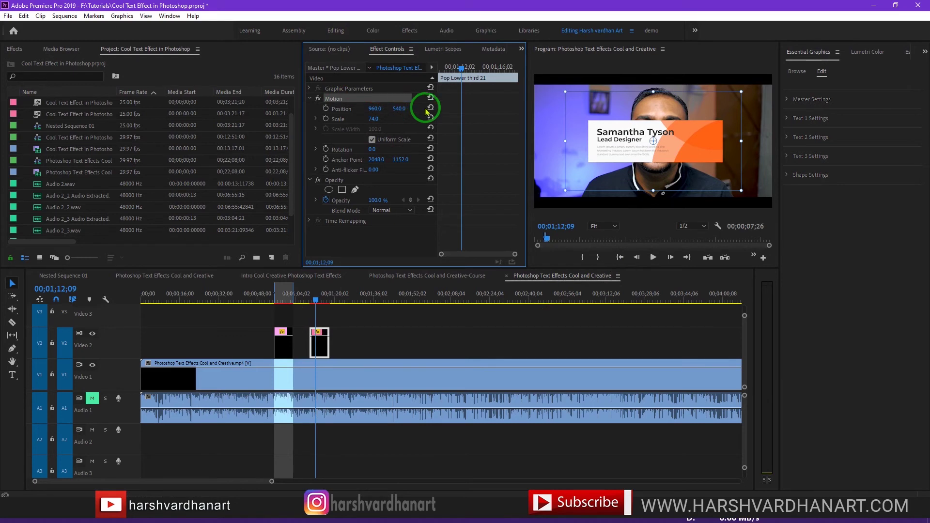
pyautogui.moveTo(669, 133); pyautogui.dragTo(616, 166)
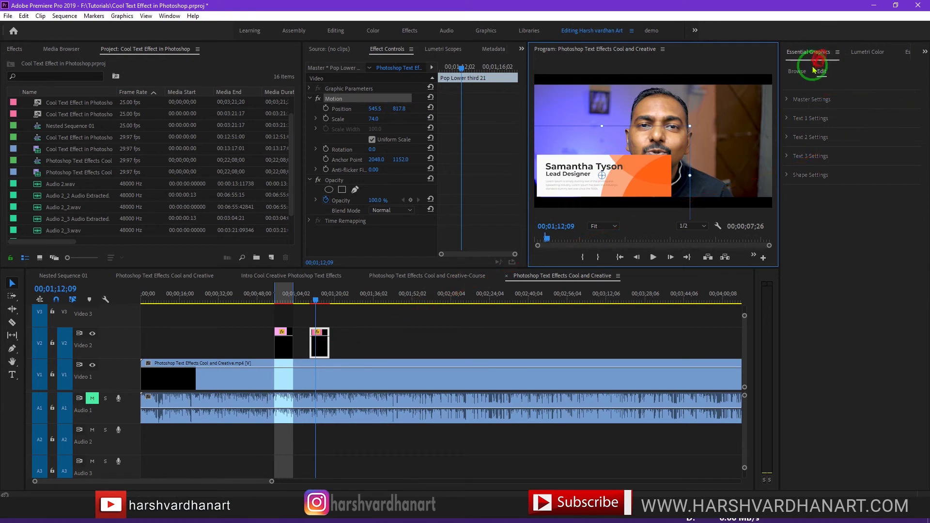
# Set the lower third's Text 1 source text to the presenter's name and its Text 2 source text to Artist & Instructor.
pyautogui.click(801, 134)
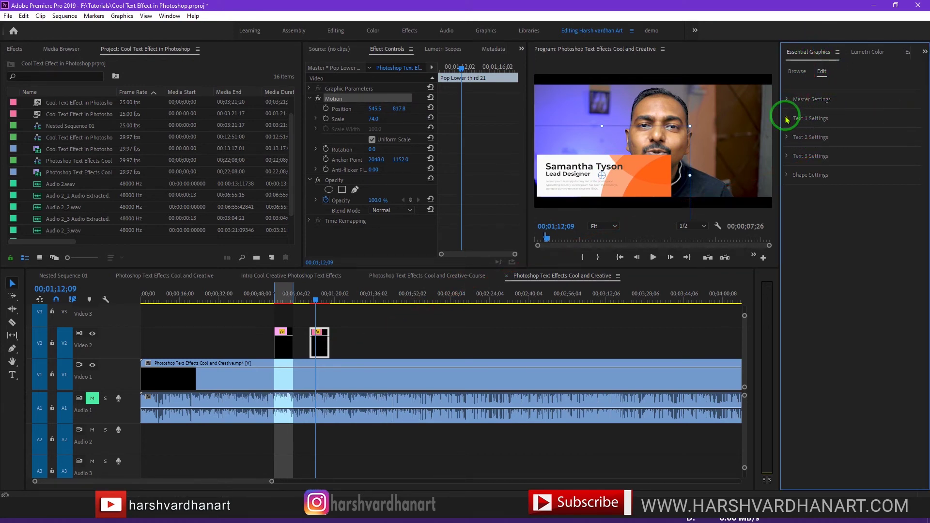
pyautogui.click(787, 118)
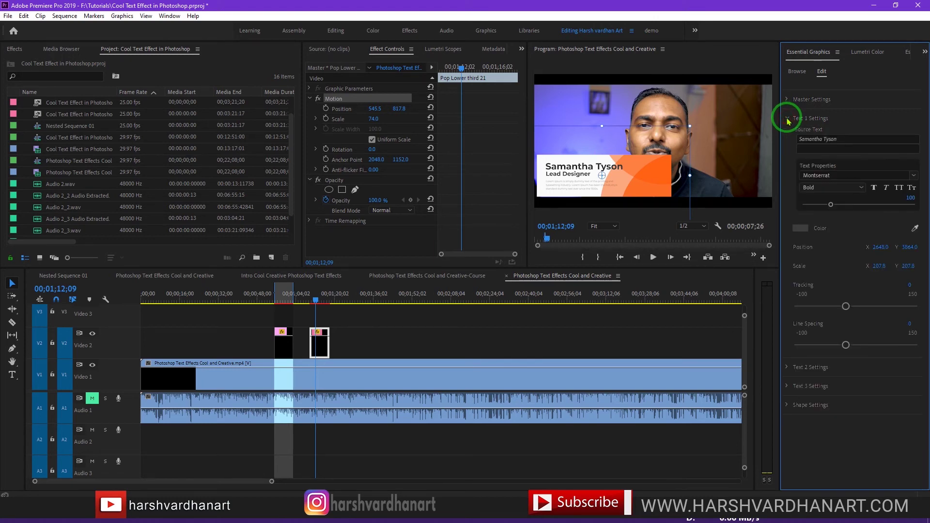
pyautogui.moveTo(849, 138); pyautogui.dragTo(761, 140)
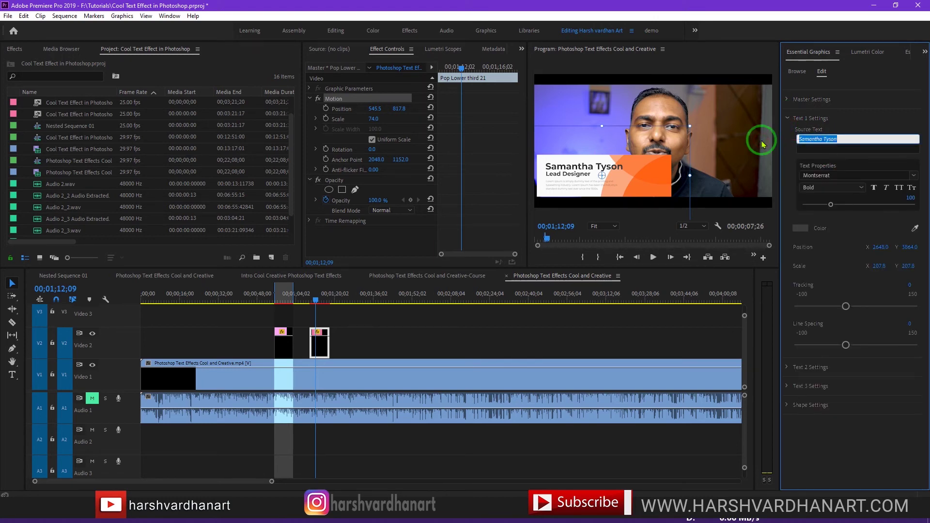
pyautogui.write('Harsh Vardhan Art')
pyautogui.click(787, 367)
pyautogui.moveTo(785, 389); pyautogui.dragTo(869, 389)
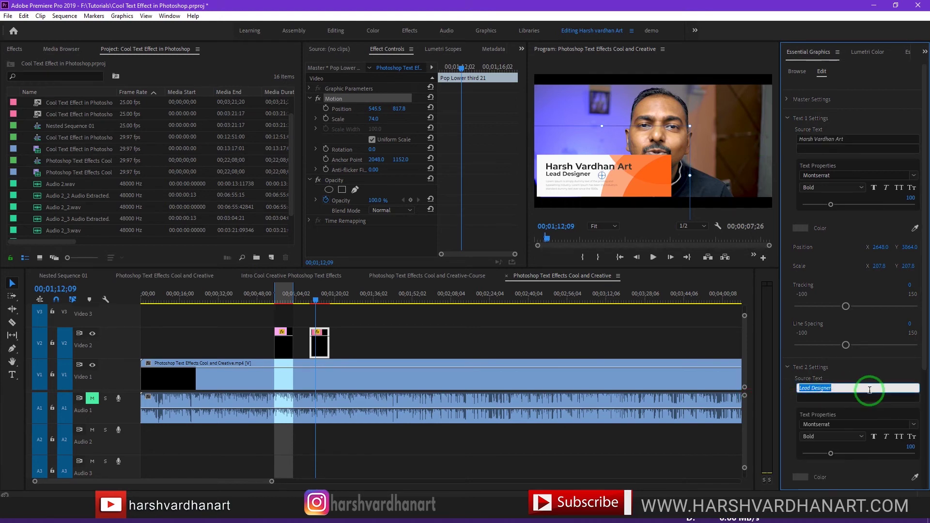
pyautogui.write('Artist & Instructor')
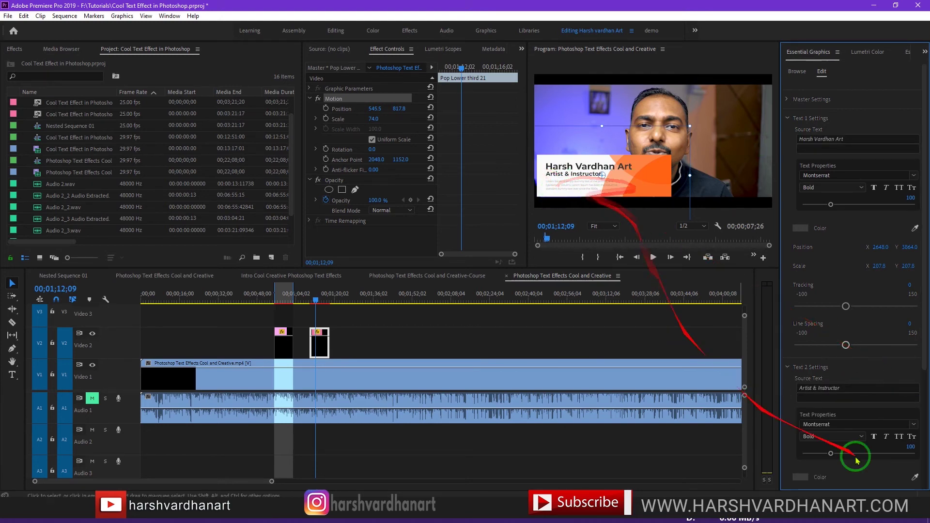
# Change Color 2 in the lower third's Shape Settings to purple-blue 591FFF.
pyautogui.scroll(-4, 923, 355)
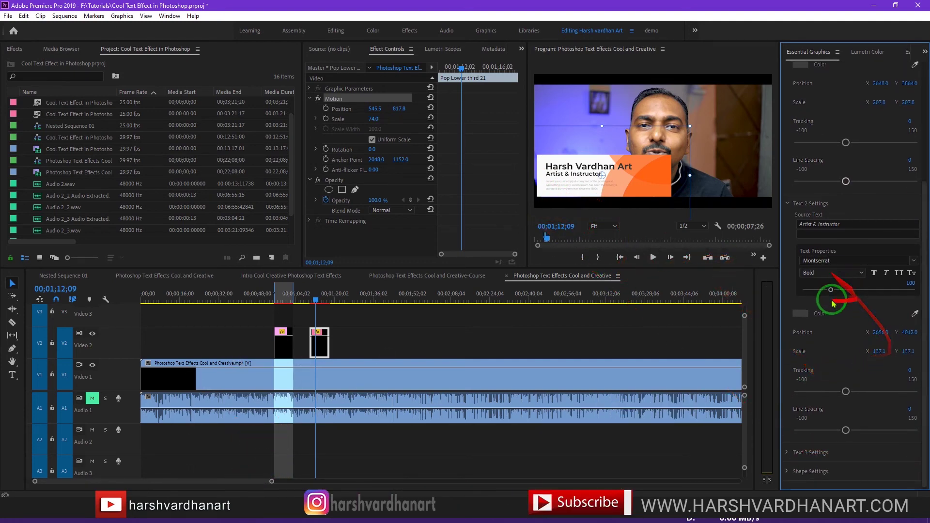
pyautogui.moveTo(926, 332); pyautogui.dragTo(921, 386)
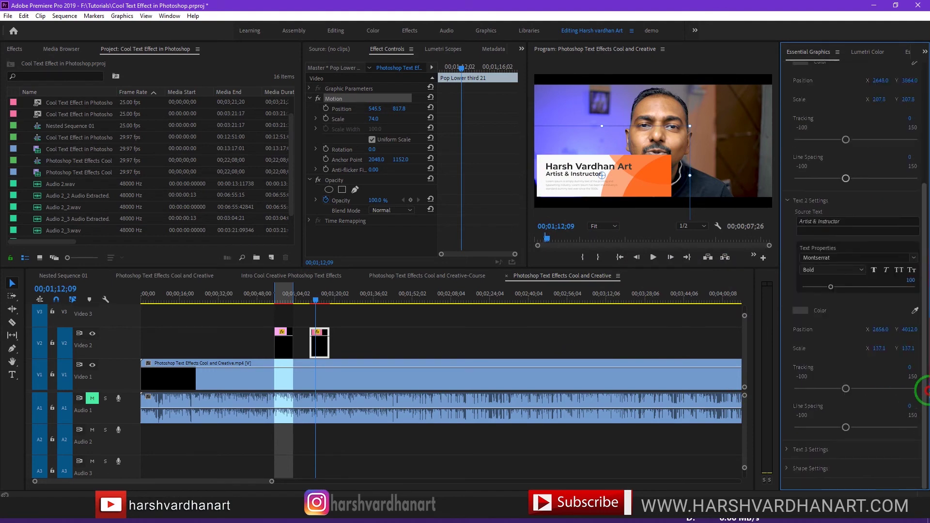
pyautogui.click(786, 469)
pyautogui.moveTo(915, 391); pyautogui.dragTo(926, 458)
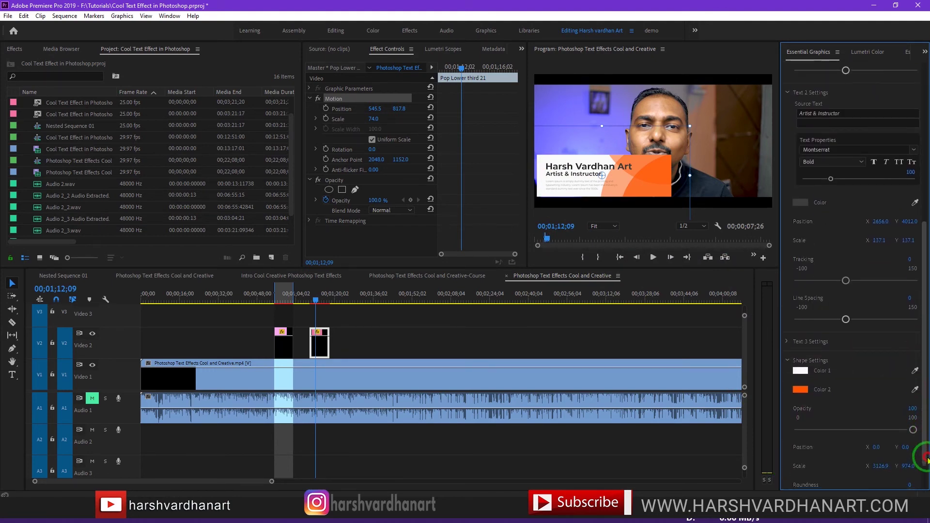
pyautogui.click(800, 390)
pyautogui.moveTo(496, 298)
pyautogui.mouseDown()
pyautogui.moveTo(496, 288)
pyautogui.moveTo(498, 297)
pyautogui.mouseUp()
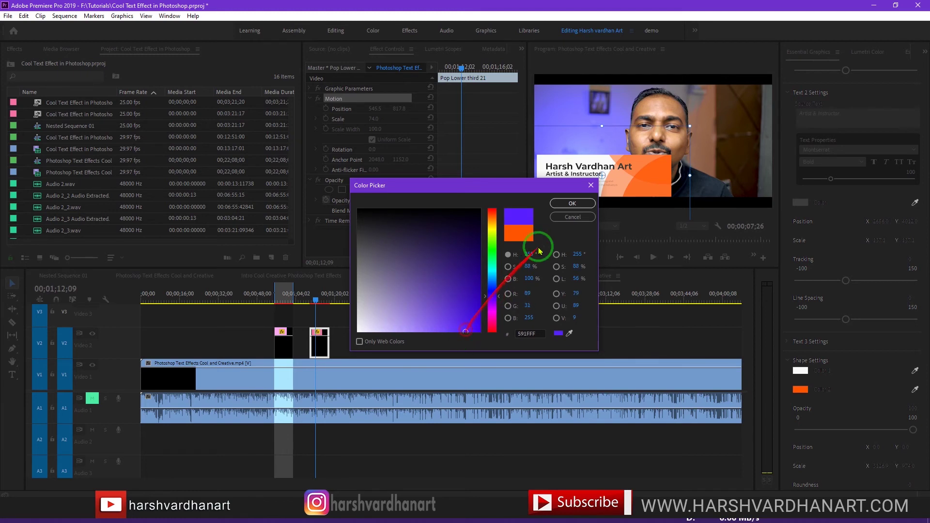
pyautogui.click(572, 203)
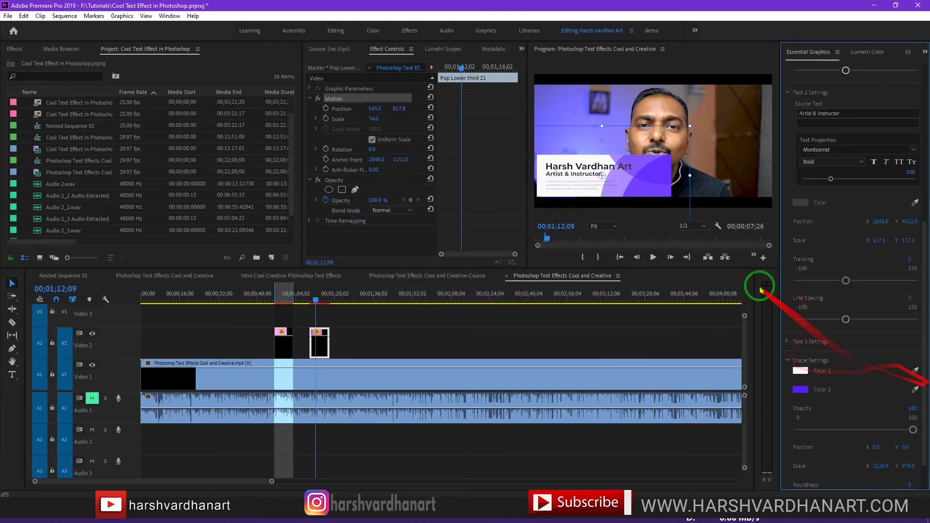
# Try coral red E66B6B and black as Color 1 of the lower third's shape.
pyautogui.scroll(2, 920, 377)
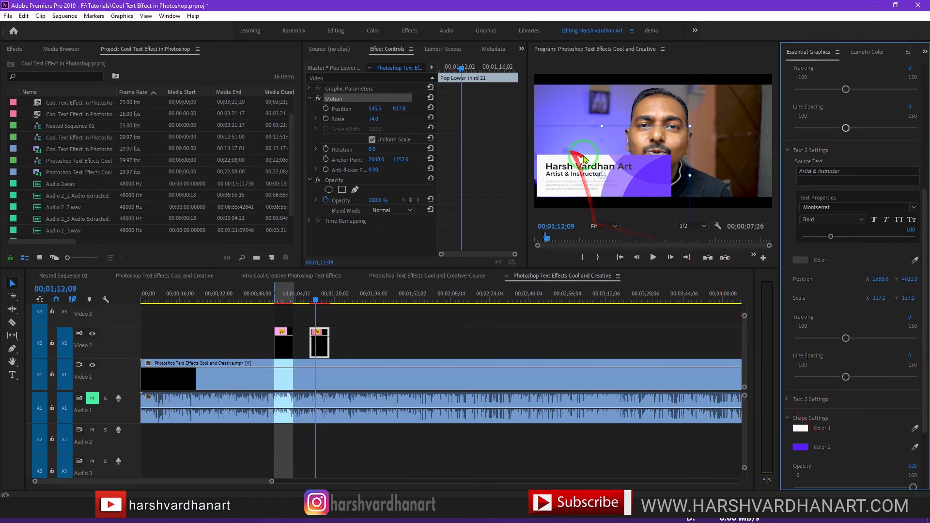
pyautogui.click(810, 430)
pyautogui.click(423, 320)
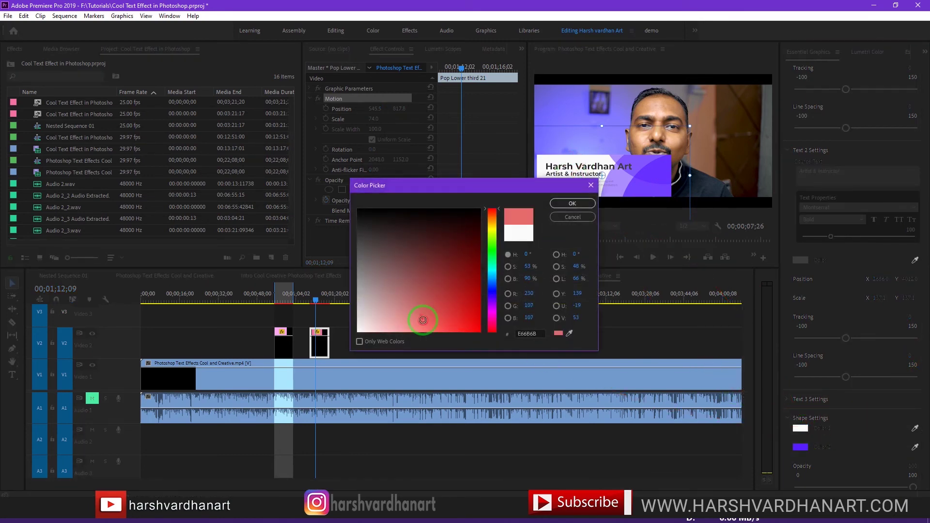
pyautogui.click(566, 203)
pyautogui.click(800, 428)
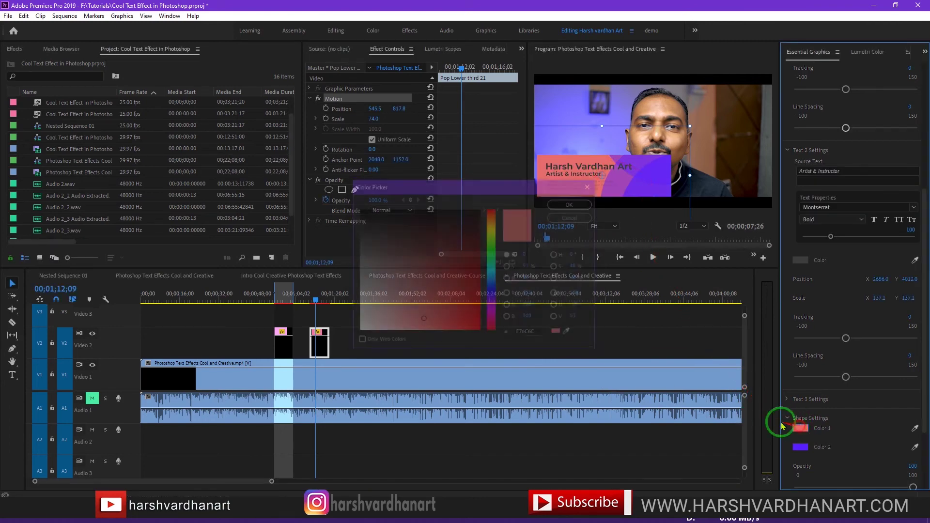
pyautogui.moveTo(379, 249); pyautogui.dragTo(349, 210)
pyautogui.click(572, 204)
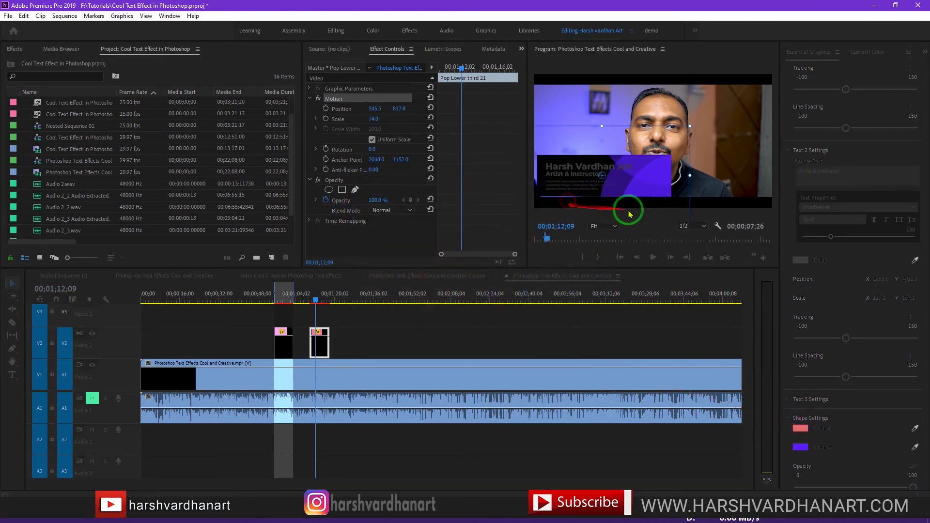
# Set Color 1 of the lower third's shape to white FFFFFF.
pyautogui.click(800, 428)
pyautogui.moveTo(370, 314); pyautogui.dragTo(358, 210)
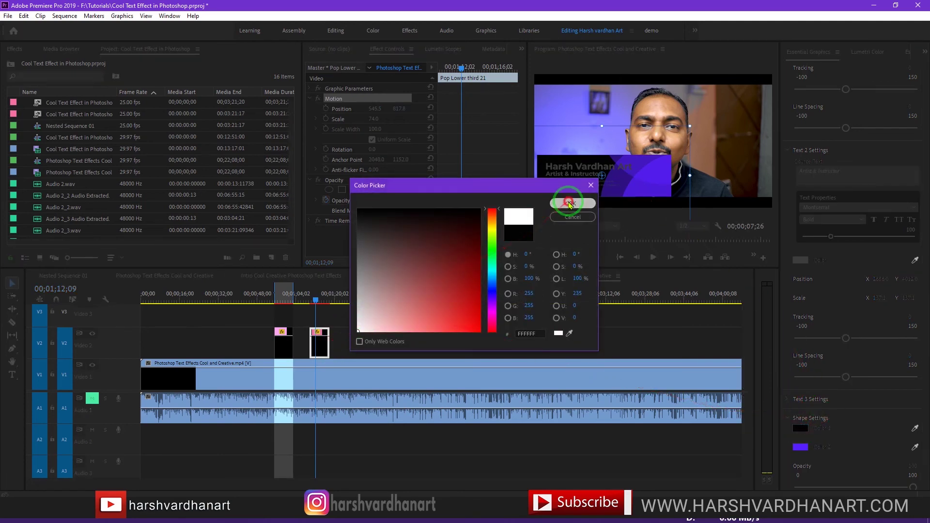
pyautogui.click(572, 203)
# Place the Pop Lower third 13 template on Video 2 at 00;01;31;11.
pyautogui.click(364, 296)
pyautogui.click(797, 72)
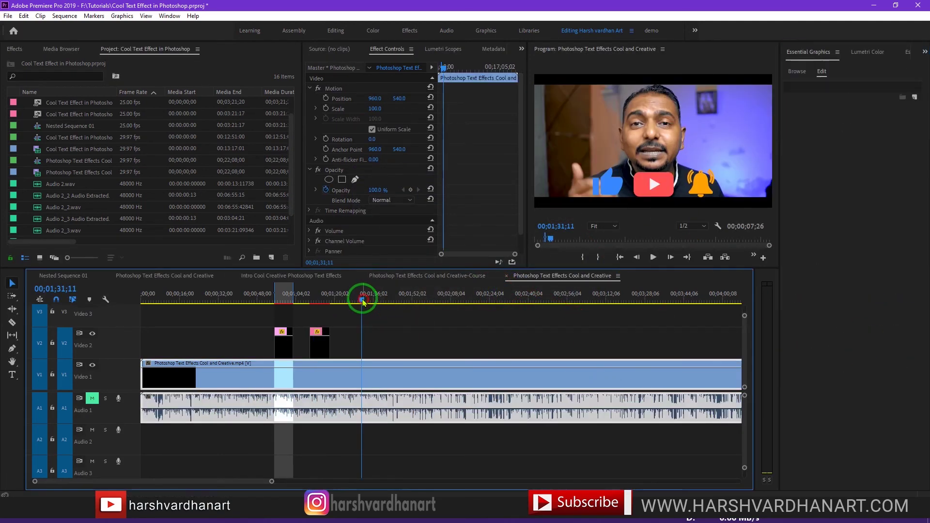
pyautogui.click(822, 92)
pyautogui.scroll(-10, 851, 337)
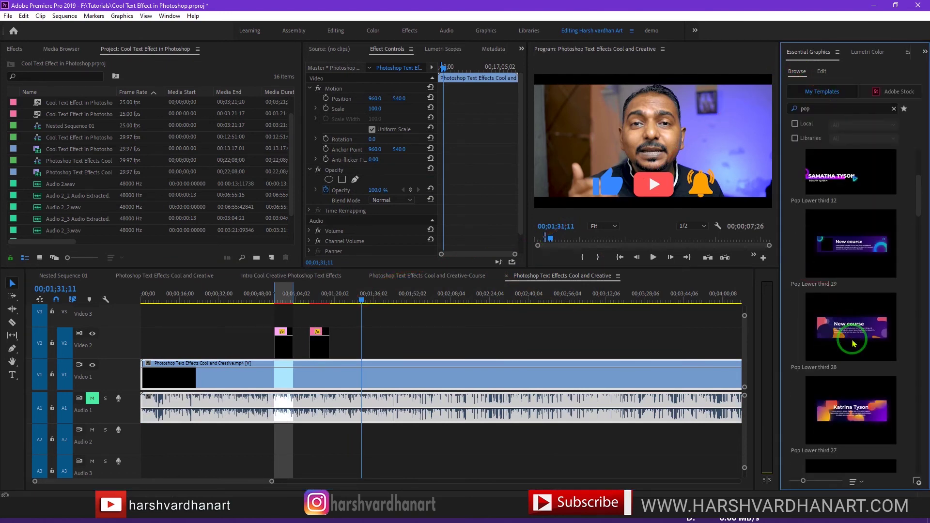
pyautogui.scroll(2, 853, 343)
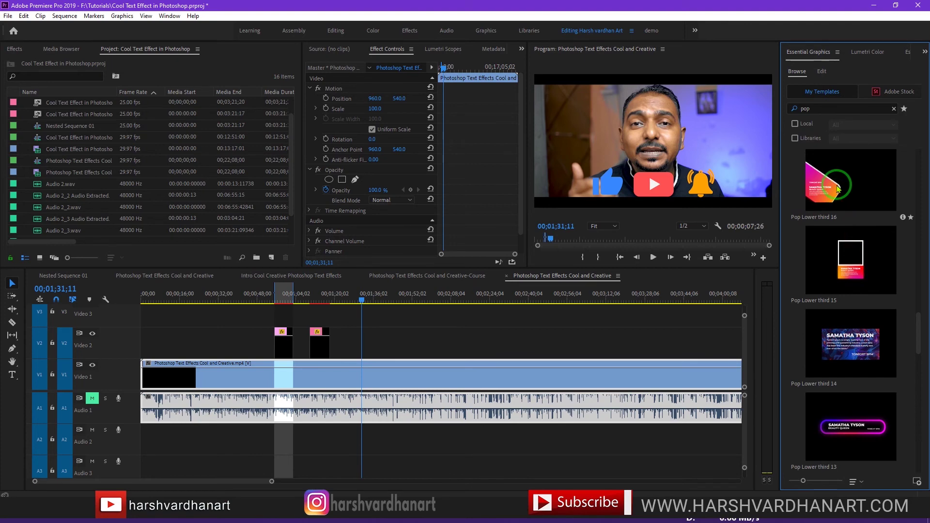
pyautogui.click(854, 436)
pyautogui.moveTo(733, 397); pyautogui.dragTo(365, 341)
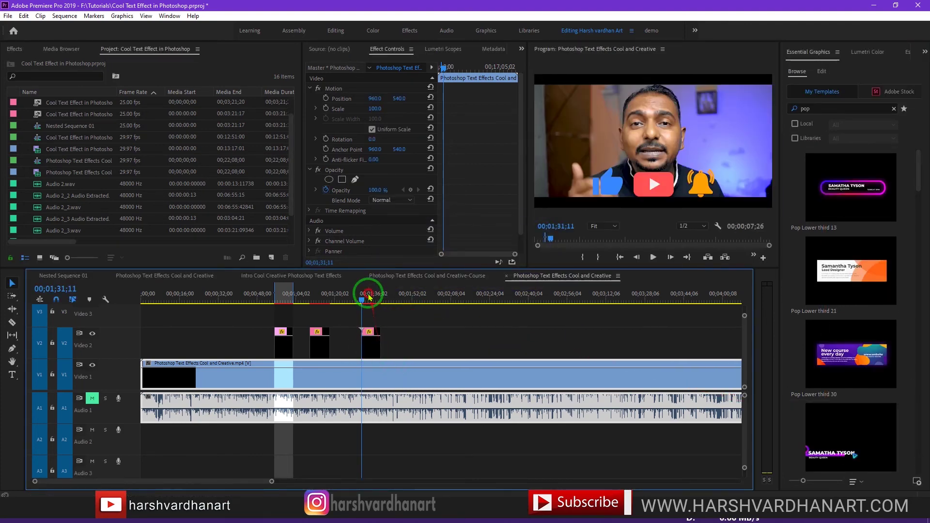
# Scale the Pop Lower third 13 clip to the frame size, and set its position to 537, 845 and its scale to 80.
pyautogui.click(374, 352)
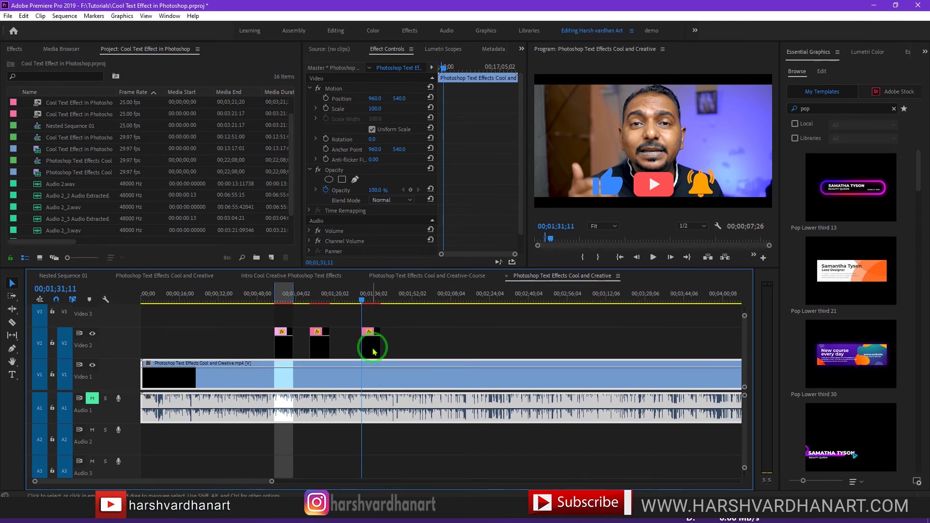
pyautogui.rightClick(373, 352)
pyautogui.click(432, 387)
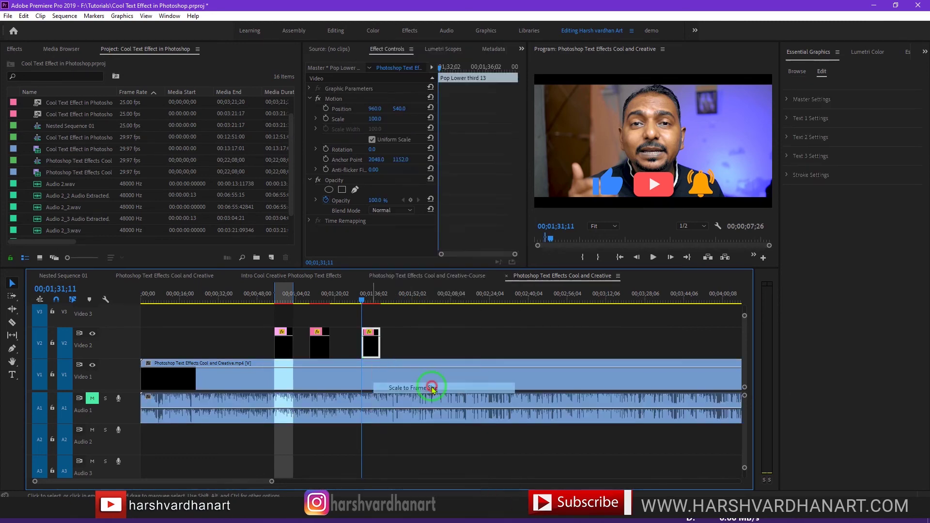
pyautogui.click(370, 299)
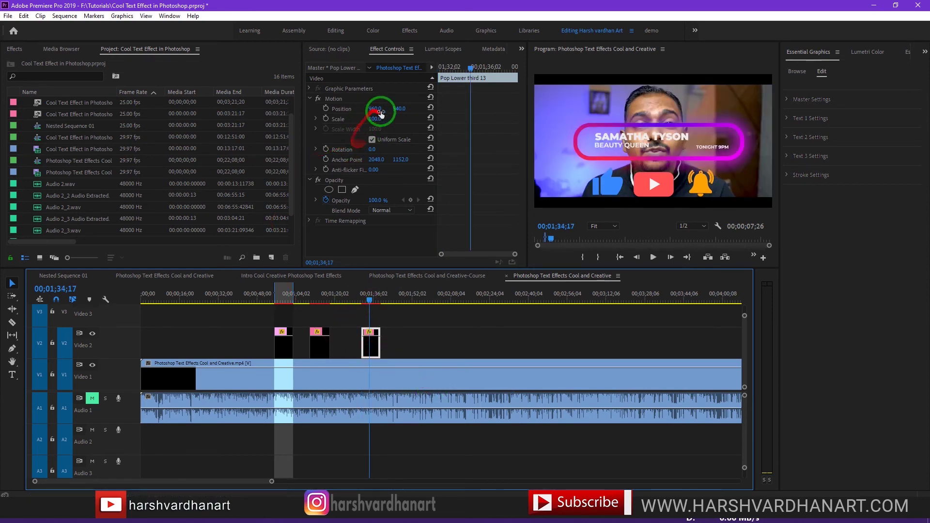
pyautogui.moveTo(404, 112); pyautogui.dragTo(162, 97)
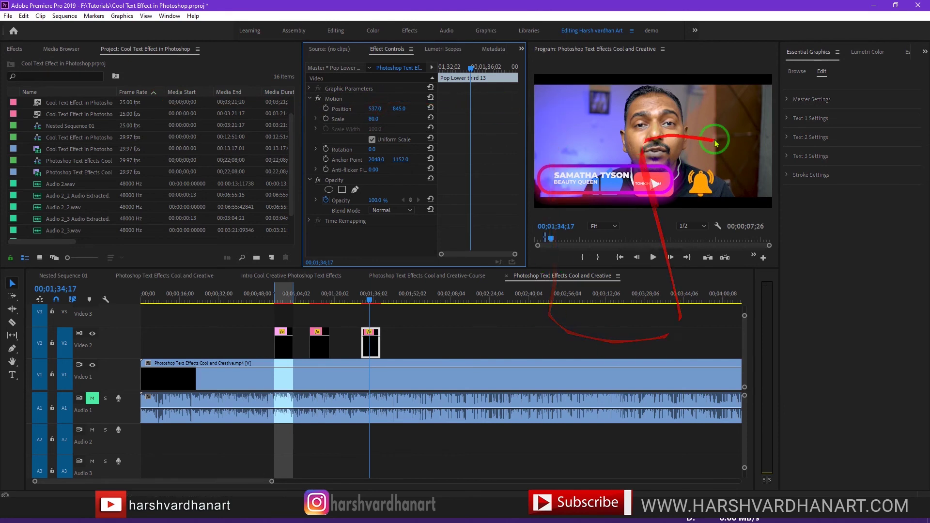
# Show the Text 1 settings of the Pop Lower third 13 clip and play back its animation.
pyautogui.click(787, 121)
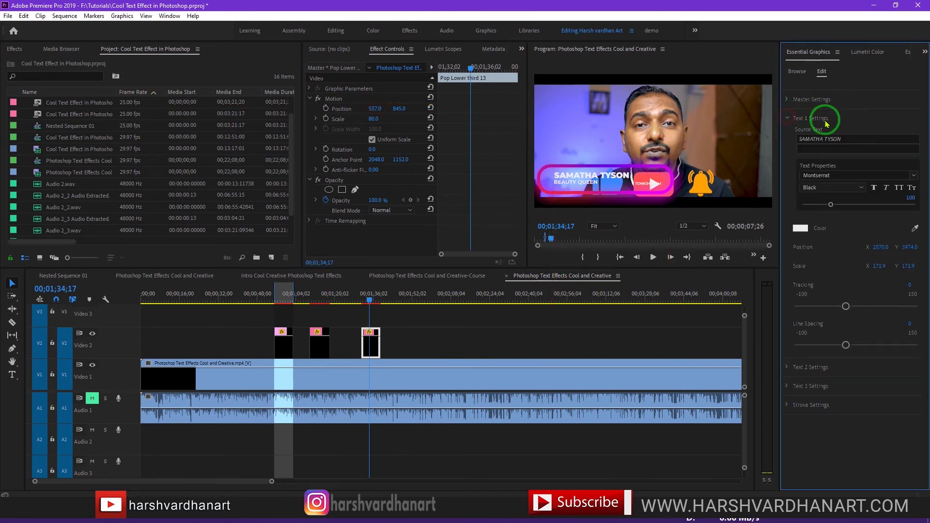
pyautogui.click(361, 300)
pyautogui.press('space')
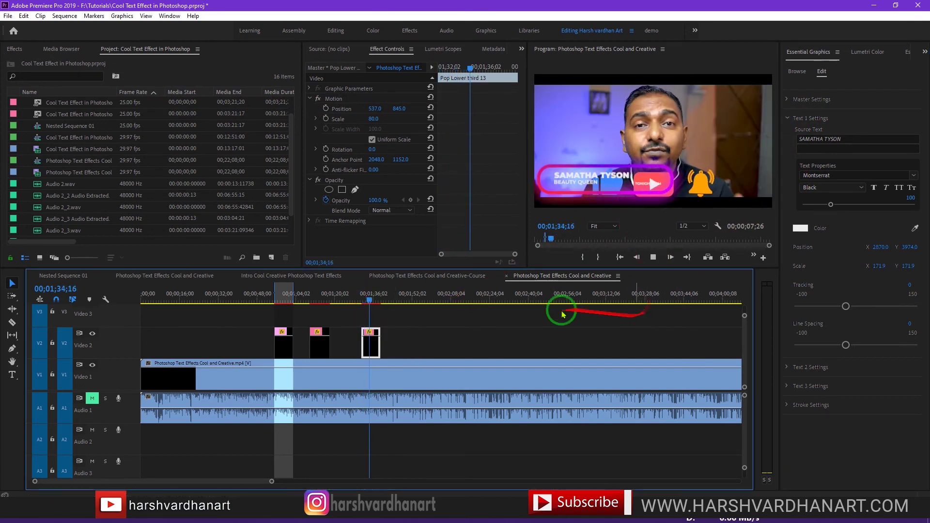
# Place the Pop Lower third 24 template on Video 2 at about 00;01;54;23 and scale it to the frame size.
pyautogui.click(797, 71)
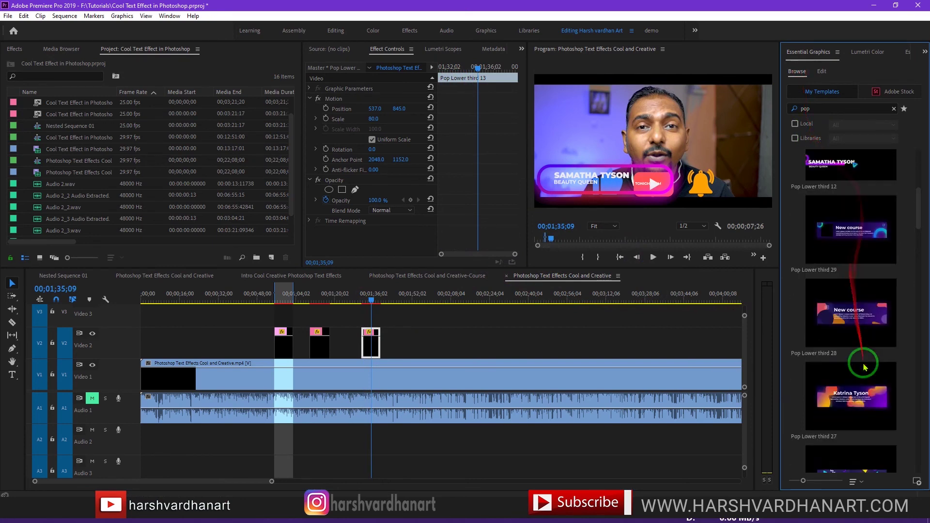
pyautogui.scroll(-2, 865, 367)
pyautogui.moveTo(848, 262); pyautogui.dragTo(422, 341)
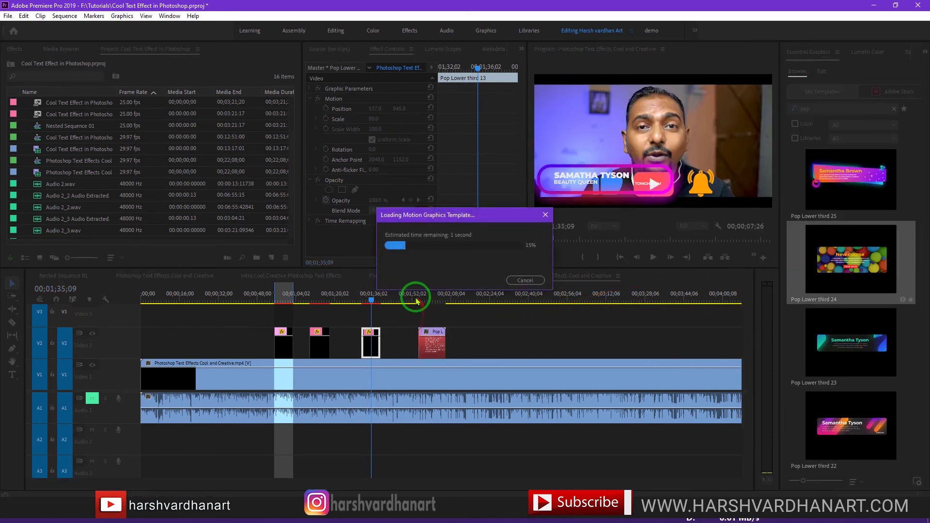
pyautogui.click(436, 346)
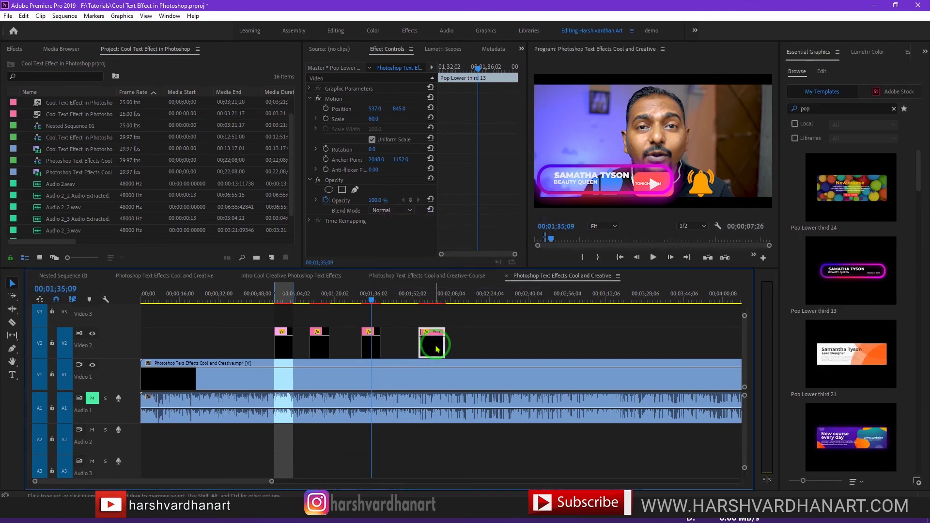
pyautogui.rightClick(435, 348)
pyautogui.click(481, 402)
# Play back the Pop Lower third 24 clip from its start.
pyautogui.click(418, 296)
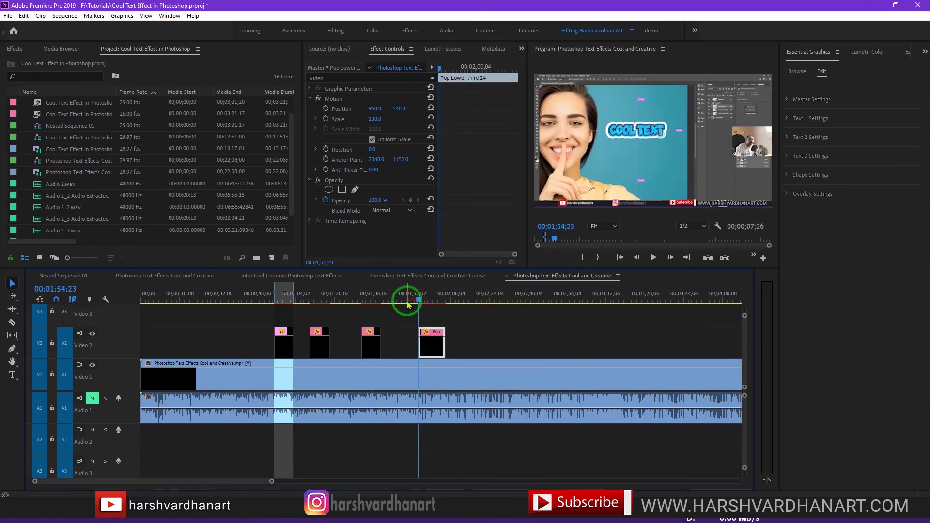
pyautogui.click(441, 341)
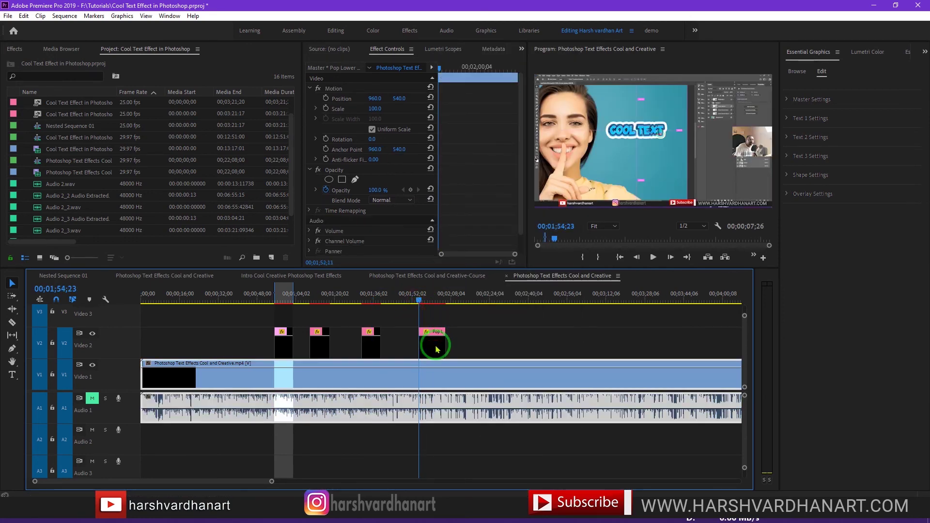
pyautogui.click(436, 345)
pyautogui.press('space')
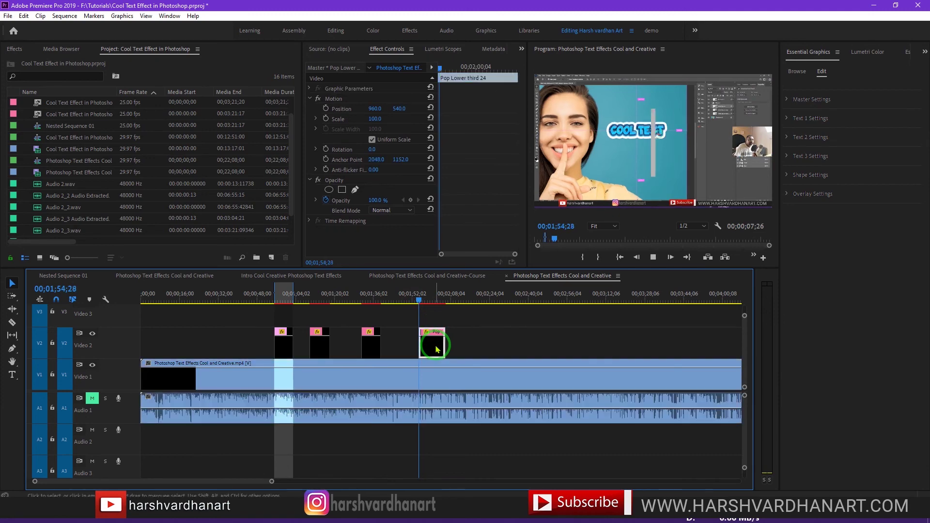
pyautogui.click(647, 191)
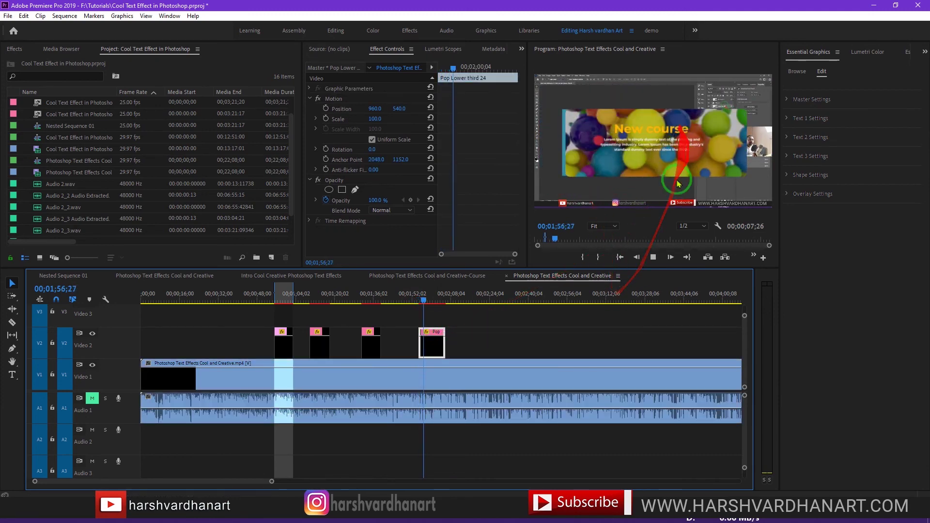
# Set the Pop Lower third 24 clip's scale to 53 and its vertical position to 811.
pyautogui.click(438, 346)
pyautogui.moveTo(399, 109); pyautogui.dragTo(348, 118)
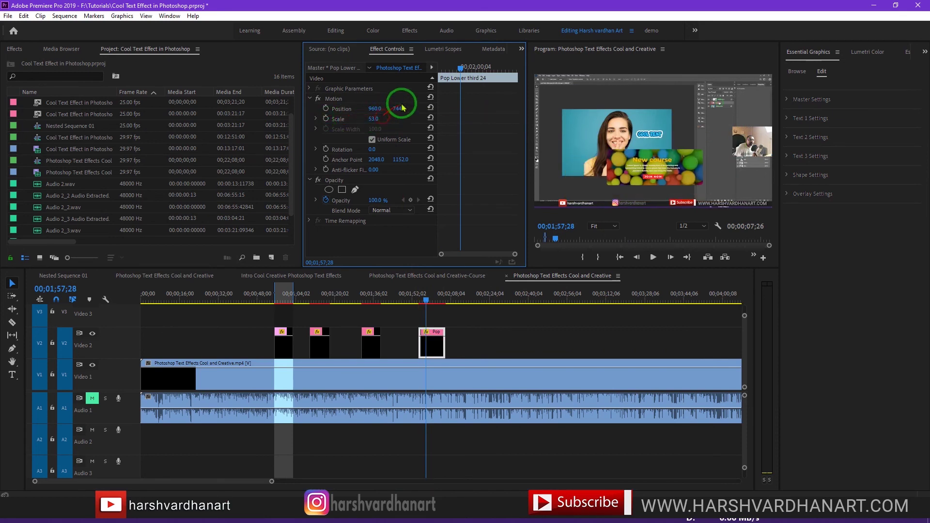
pyautogui.moveTo(404, 105); pyautogui.dragTo(458, 291)
pyautogui.click(849, 272)
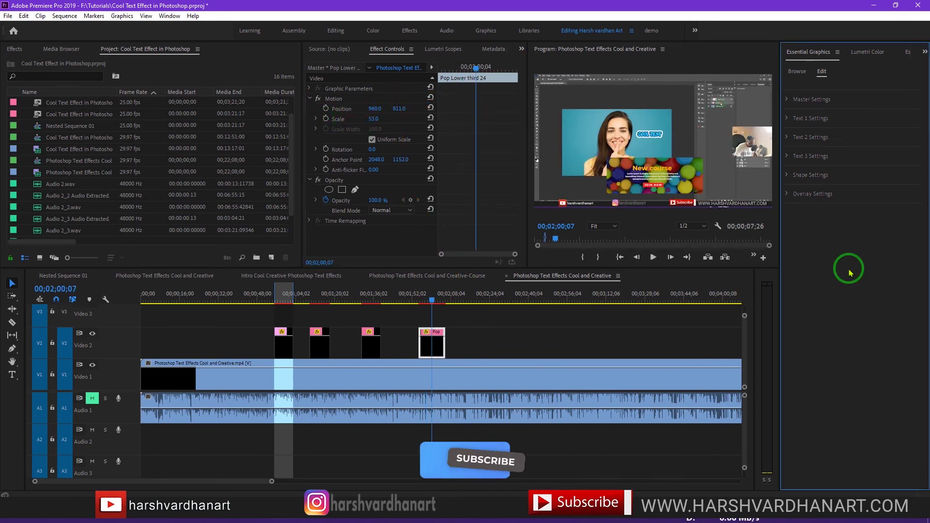
# Place the Pop Lower third 2 template on Video 2 at 00;02;11;12 and scale it to the frame size.
pyautogui.click(461, 302)
pyautogui.click(798, 72)
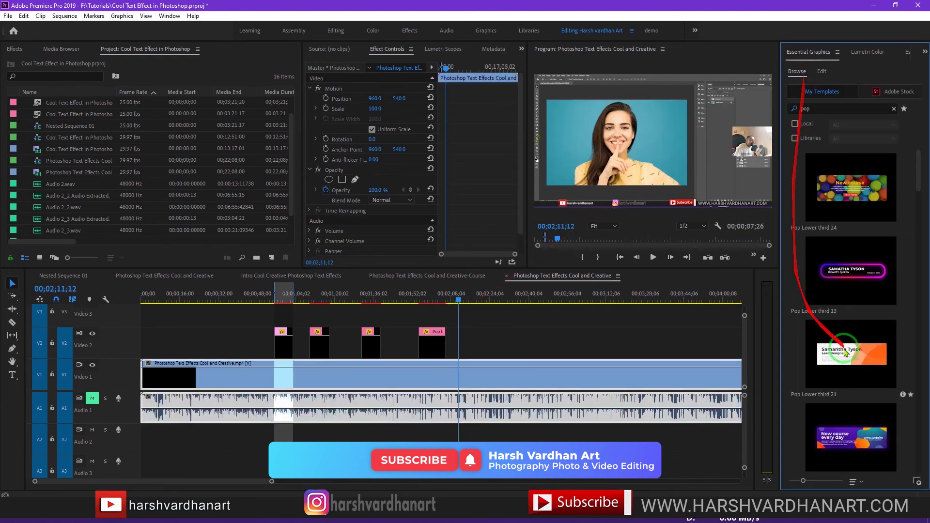
pyautogui.scroll(-10, 843, 349)
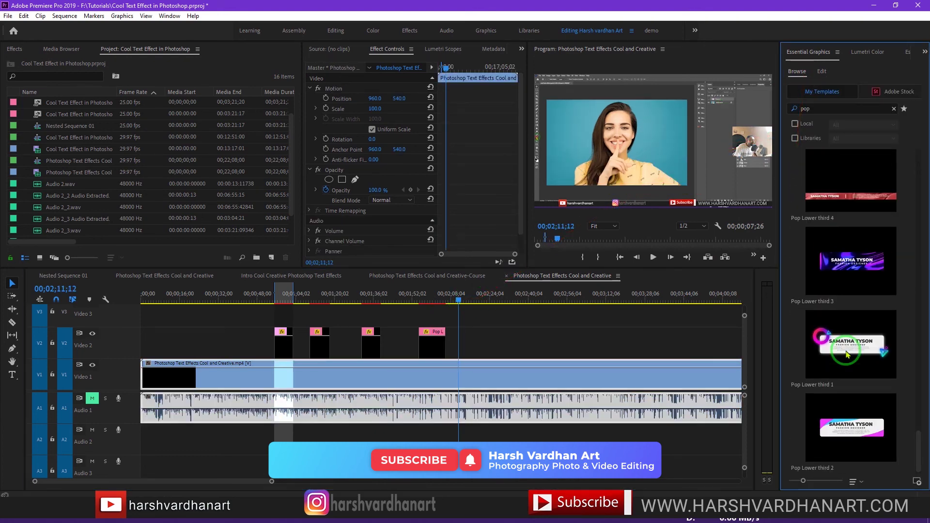
pyautogui.moveTo(855, 429); pyautogui.dragTo(474, 344)
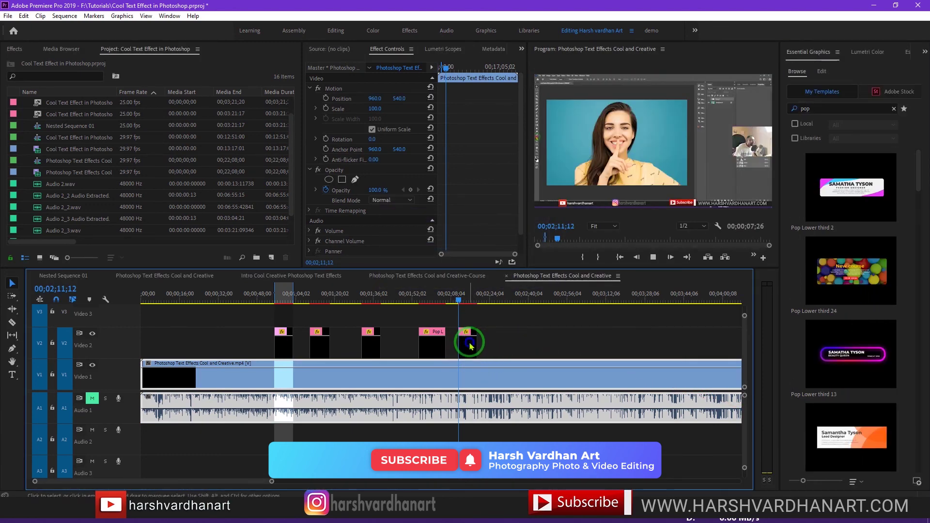
pyautogui.rightClick(470, 346)
pyautogui.click(515, 388)
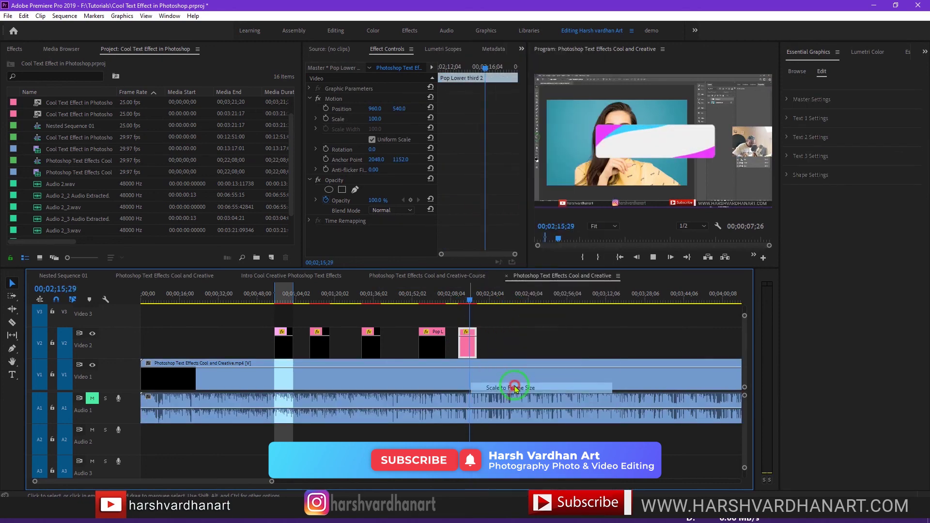
# Play back the Pop Lower third 2 clip, return the playhead to 00;02;11;12, and save the project.
pyautogui.click(459, 305)
pyautogui.press('space')
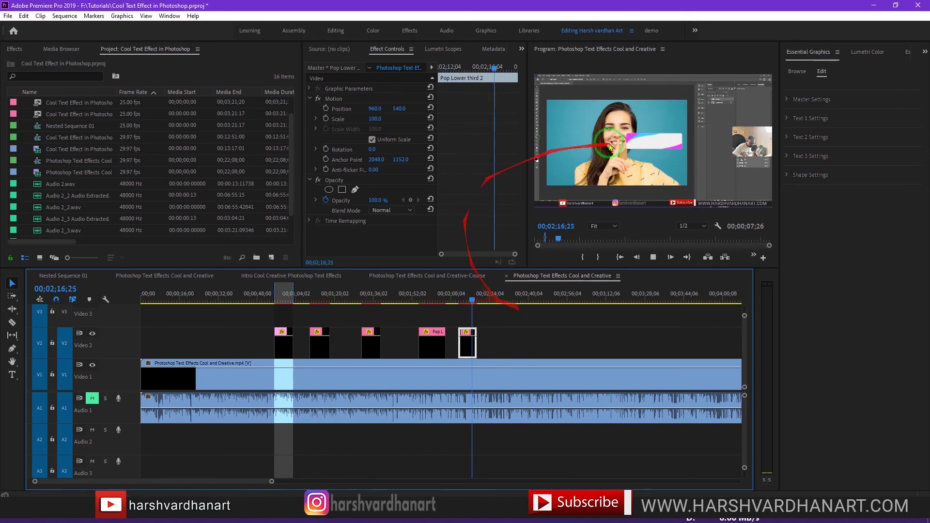
pyautogui.click(653, 257)
pyautogui.click(459, 302)
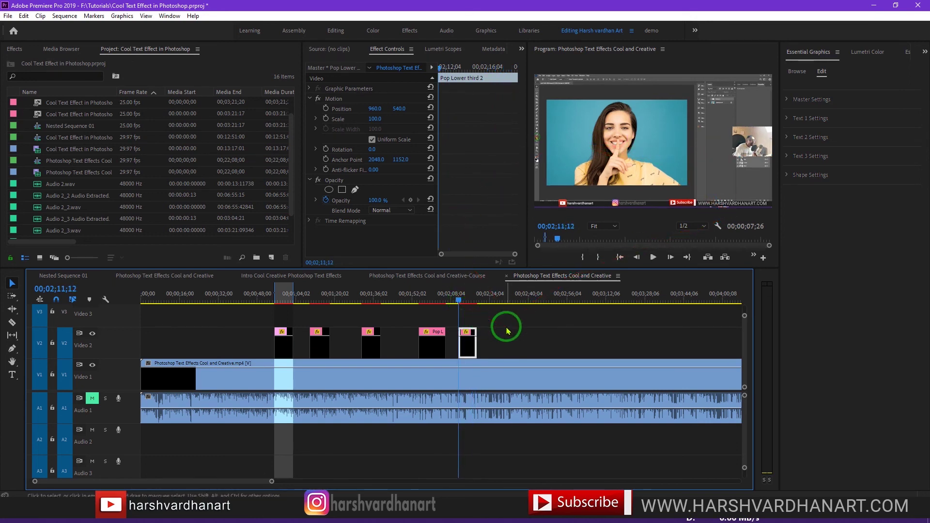
pyautogui.hotkey('ctrl', 's')
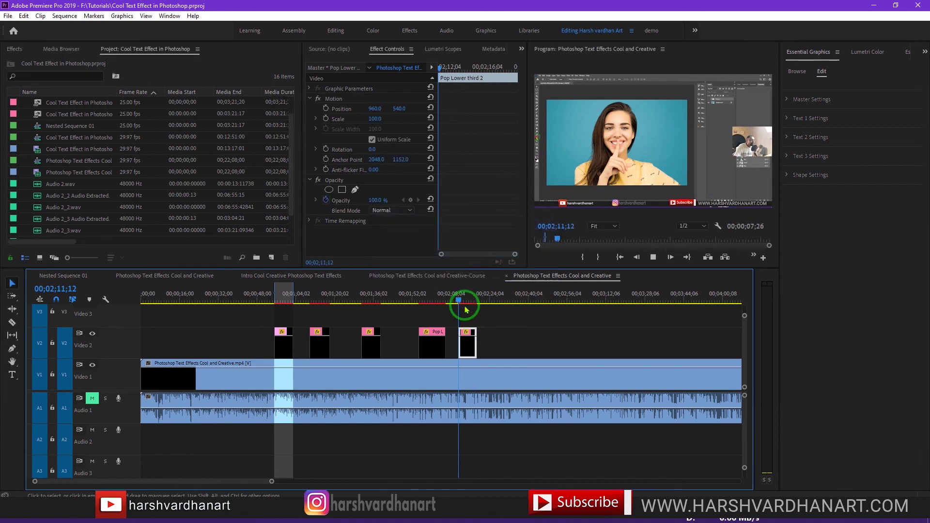
# Mark the range around the Pop Lower third 12 clip, ending at 00;01;03;05, and render it with Render In to Out.
pyautogui.click(279, 302)
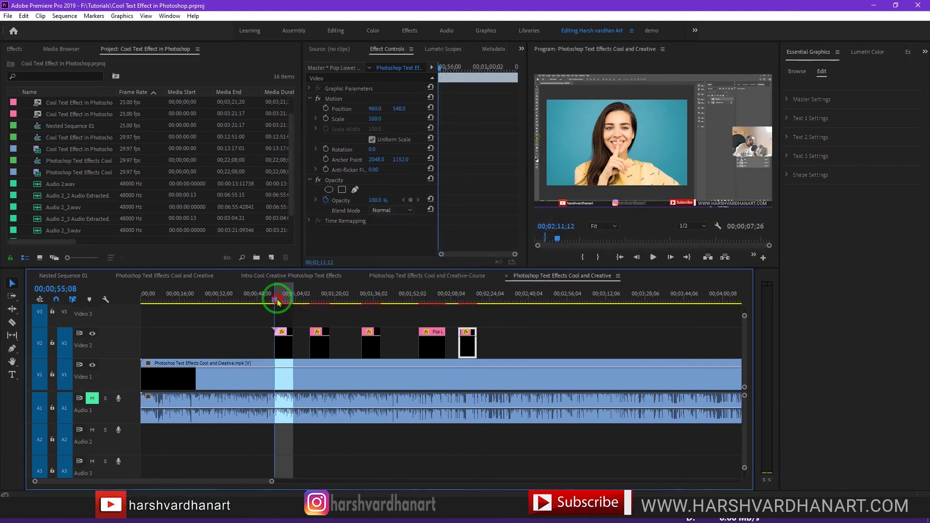
pyautogui.click(274, 313)
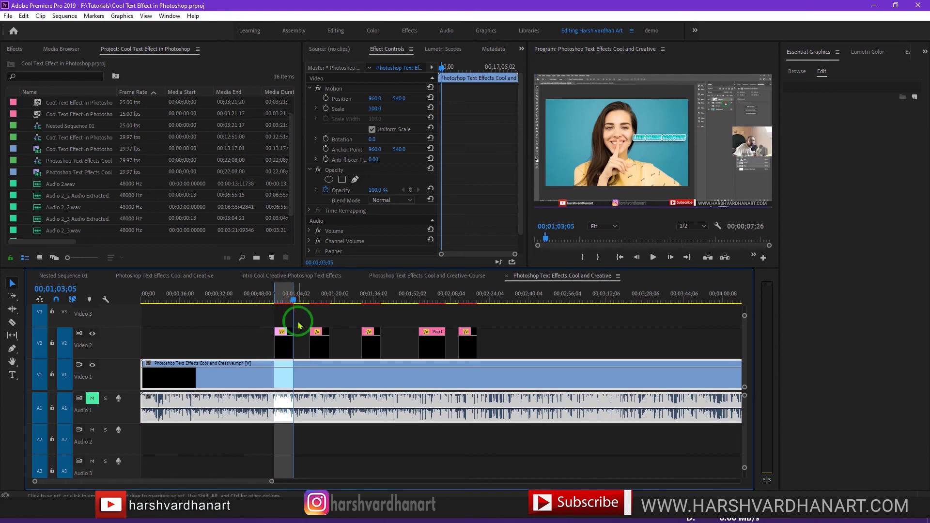
pyautogui.click(281, 296)
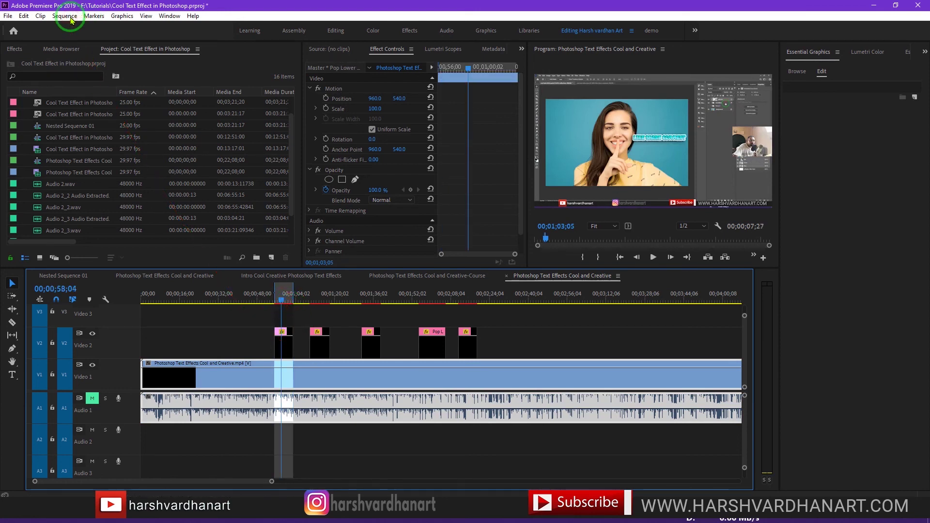
pyautogui.click(64, 16)
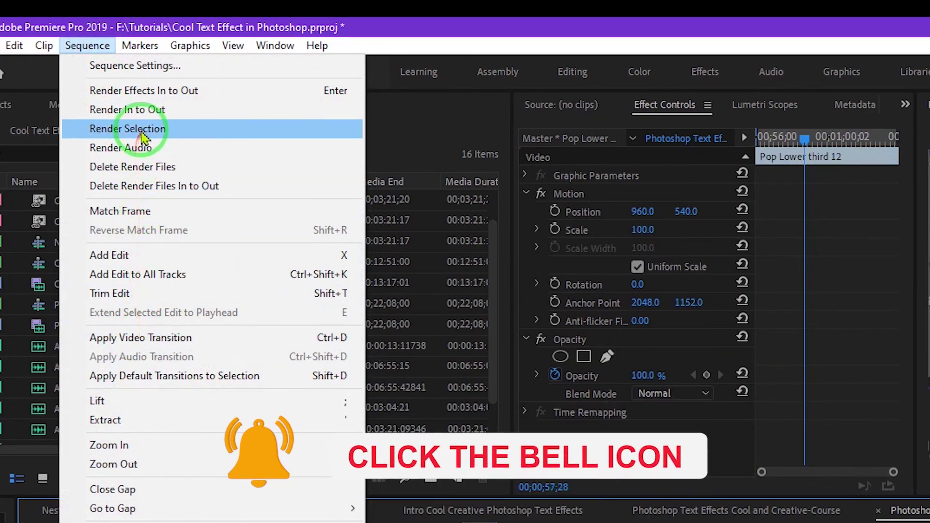
pyautogui.click(145, 109)
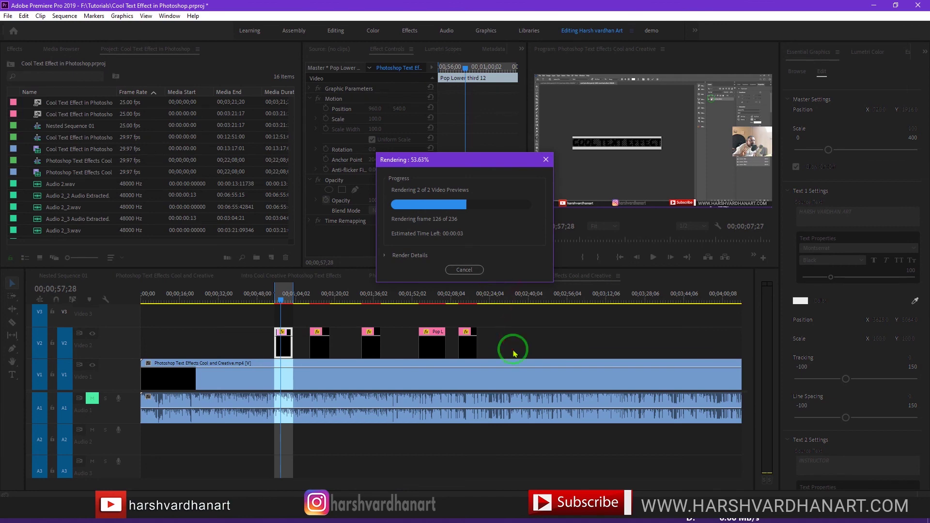
# Play back the rendered Pop Lower third 12 range from the start of the clip.
pyautogui.press('Escape')
pyautogui.moveTo(280, 298); pyautogui.dragTo(274, 303)
pyautogui.press('space')
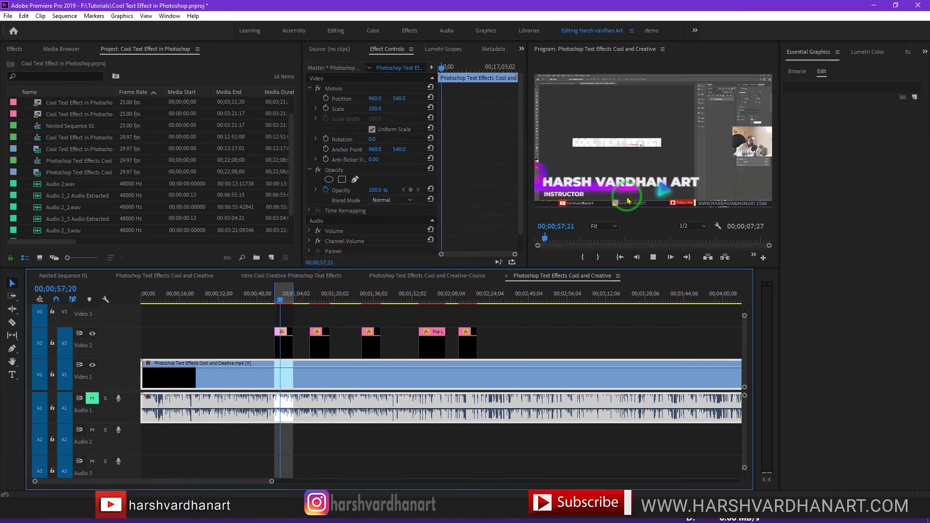
# Maximise the graphics template browser, enlarge its thumbnails, and look through the Pop Lower third templates.
pyautogui.click(797, 71)
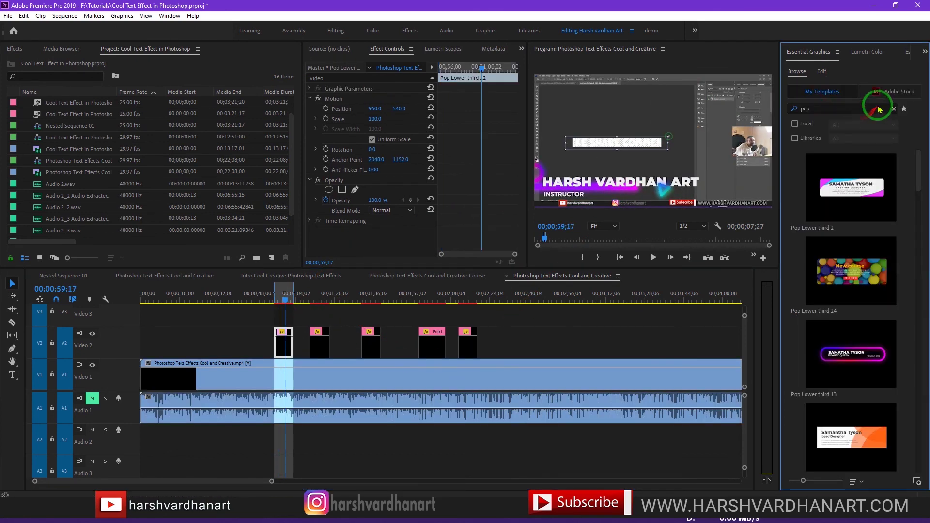
pyautogui.press('`')
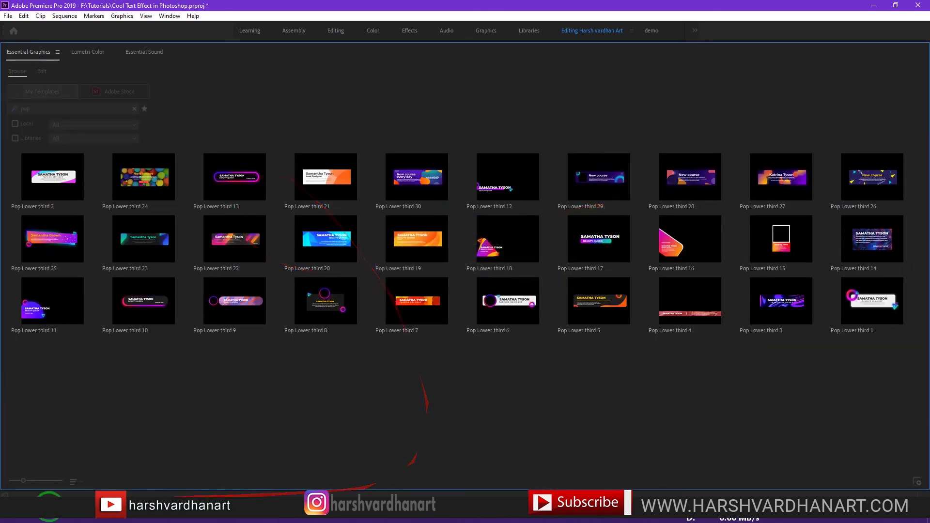
pyautogui.moveTo(48, 481); pyautogui.dragTo(54, 481)
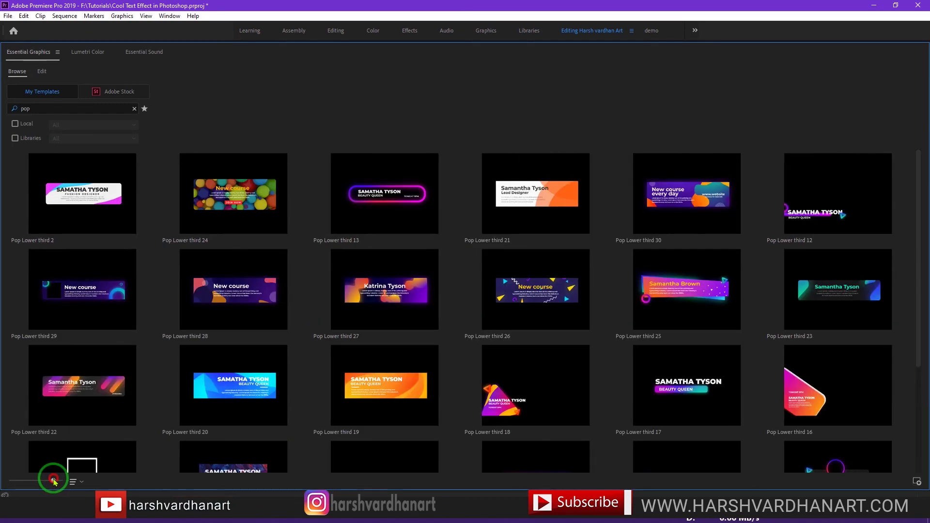
pyautogui.scroll(-3, 703, 286)
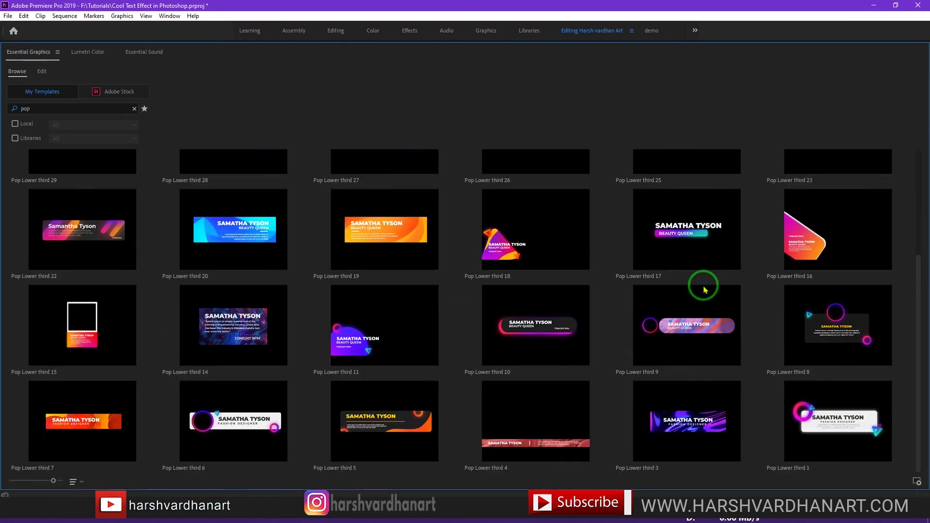